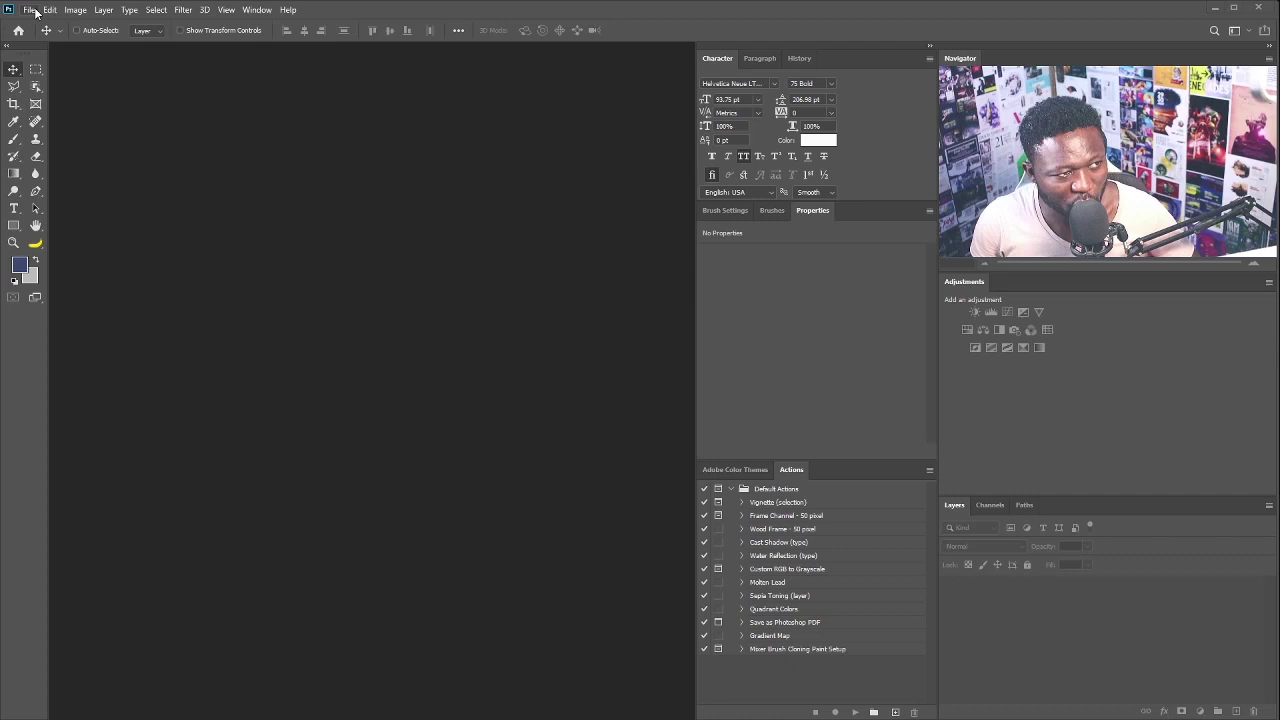
- Create a document named Project using the International Paper A4 preset, 210 × 297 mm at 300 pixels/inch
click(29, 10)
click(44, 23)
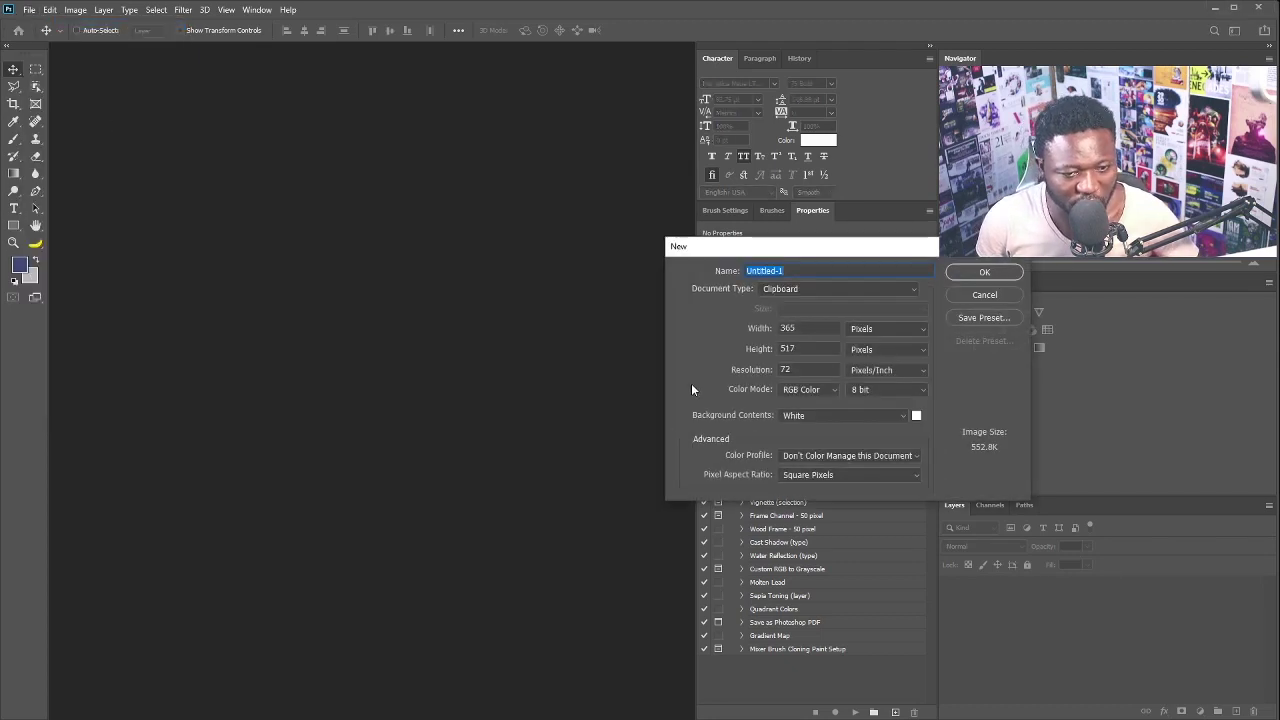
click(842, 290)
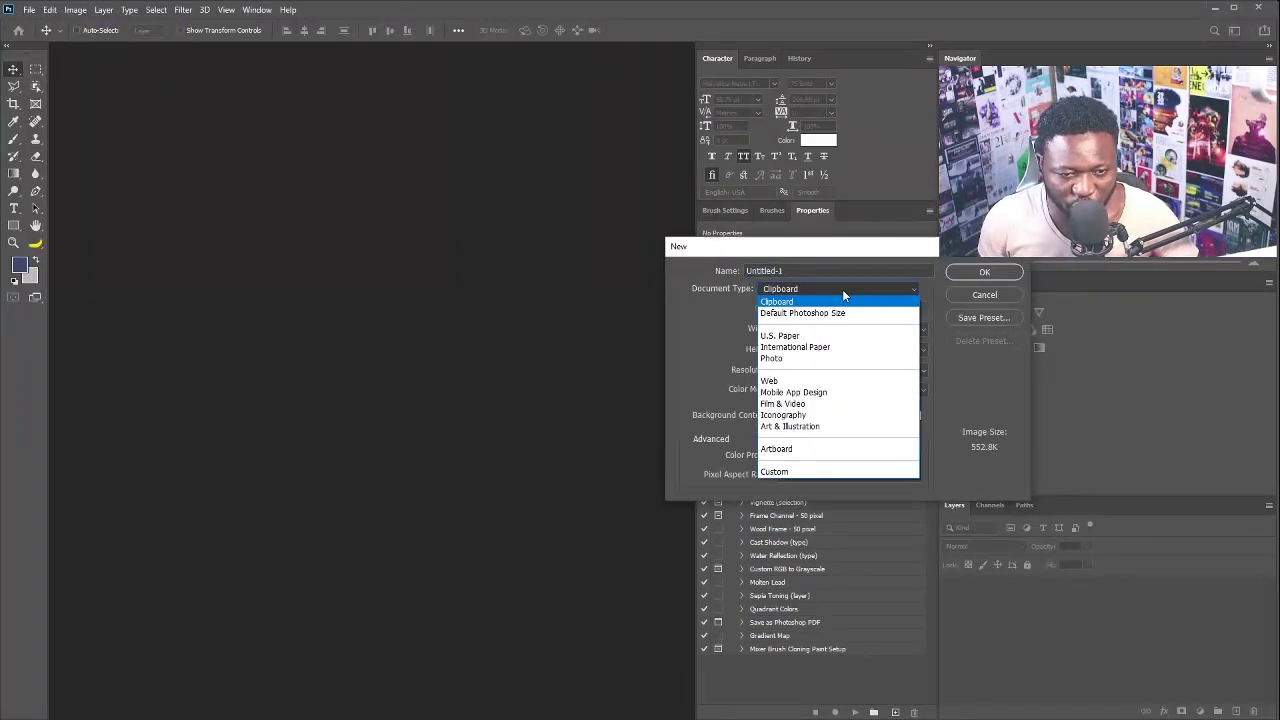
click(845, 349)
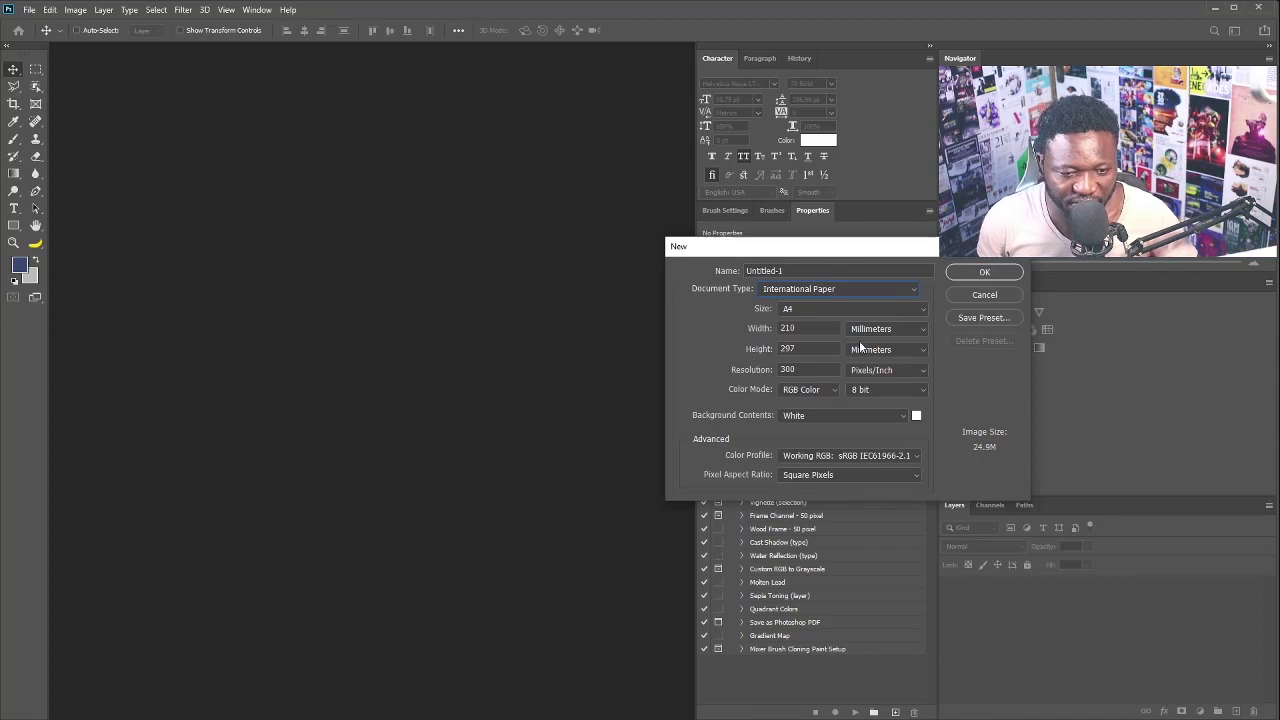
triple_click(821, 268)
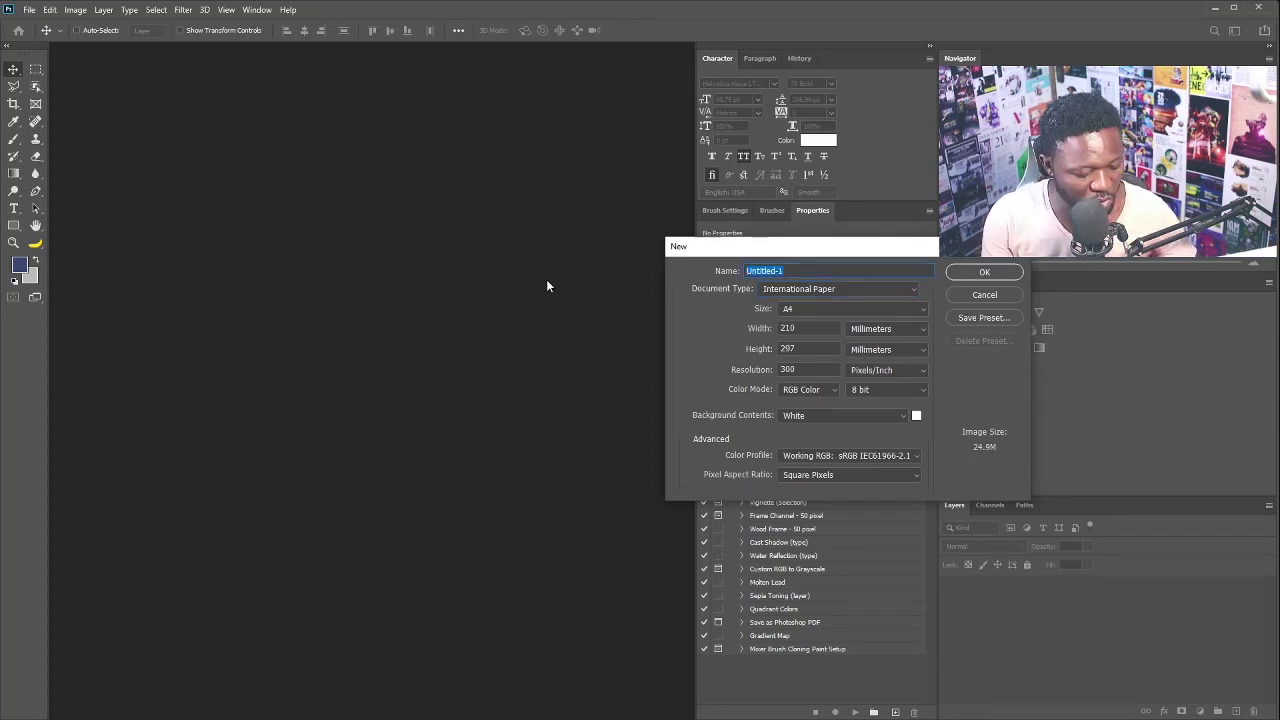
text(Project)
click(984, 272)
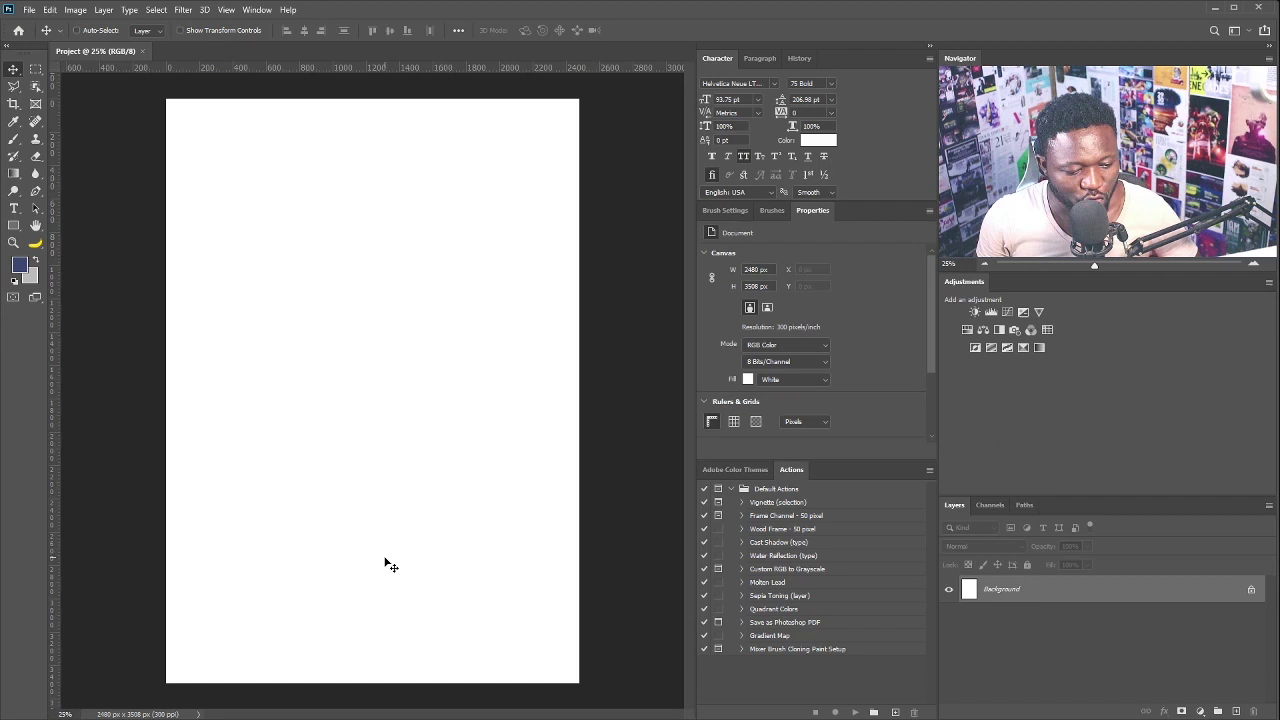
- Place the ESuu8GRMrp classroom photo on the page, enlarge it to about 156%, and position it over the lower part
drag(463, 478, 463, 478)
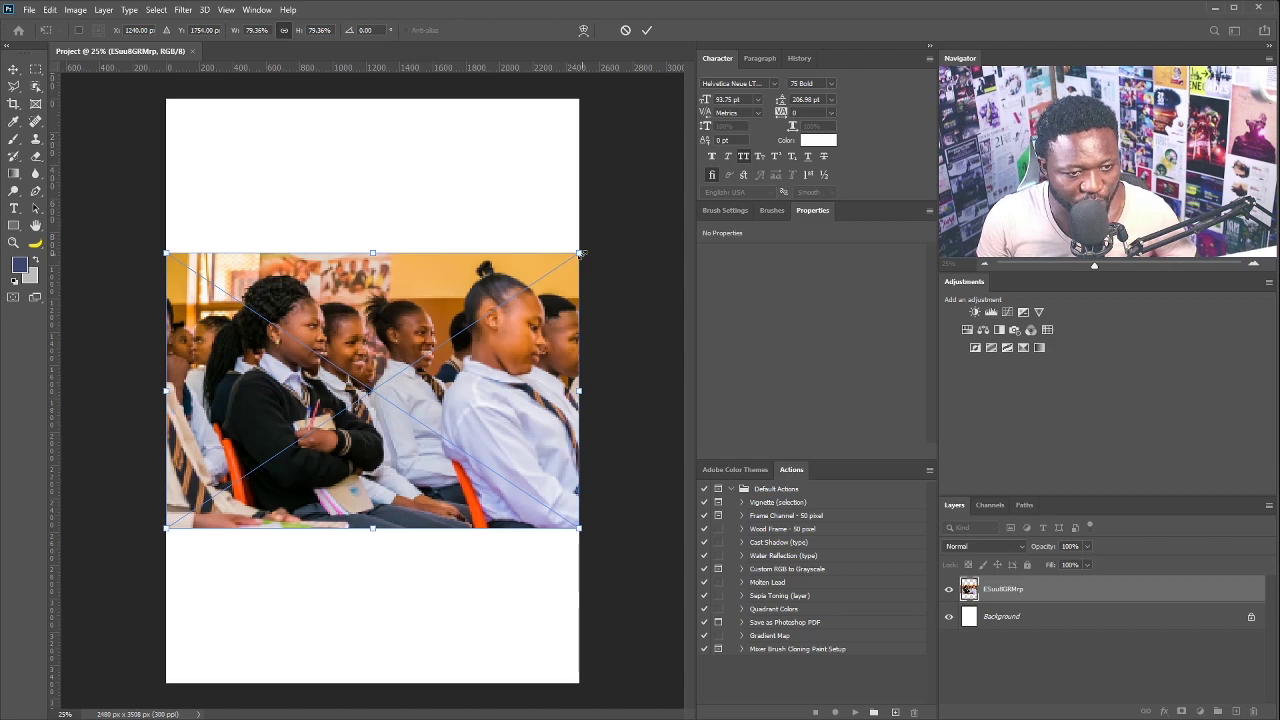
drag(580, 254, 721, 232)
drag(527, 382, 428, 382)
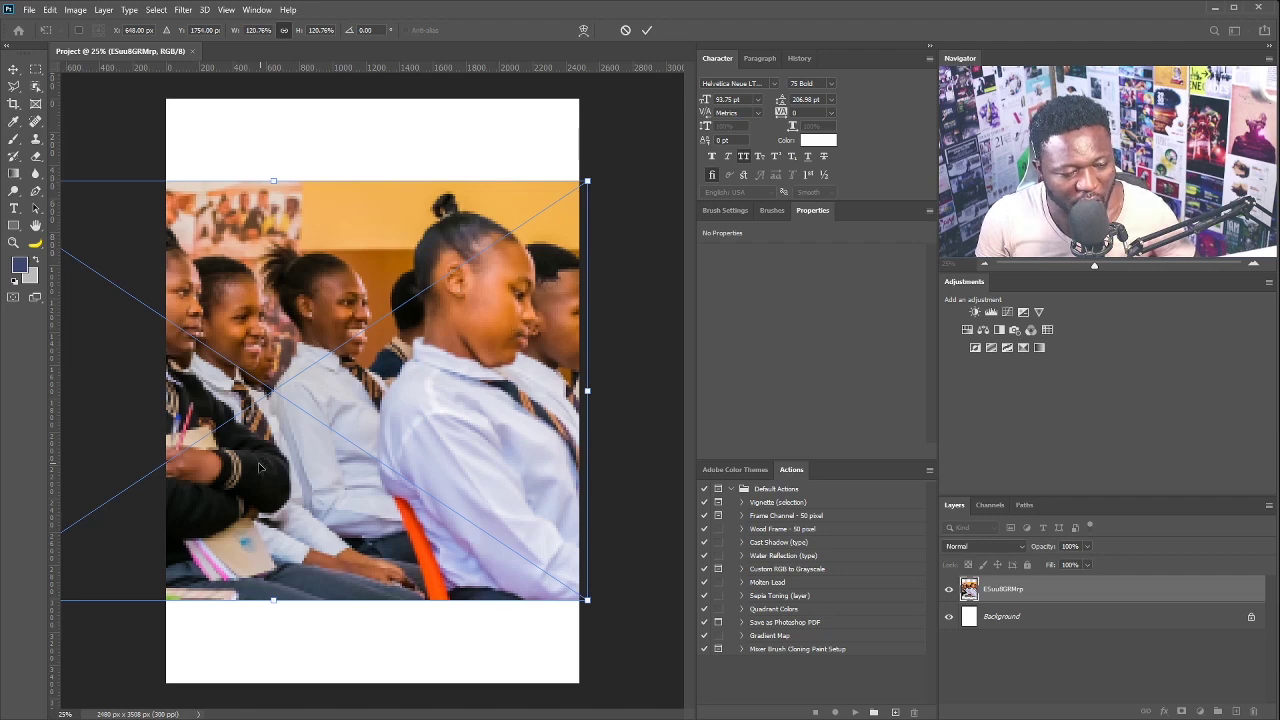
drag(214, 460, 408, 463)
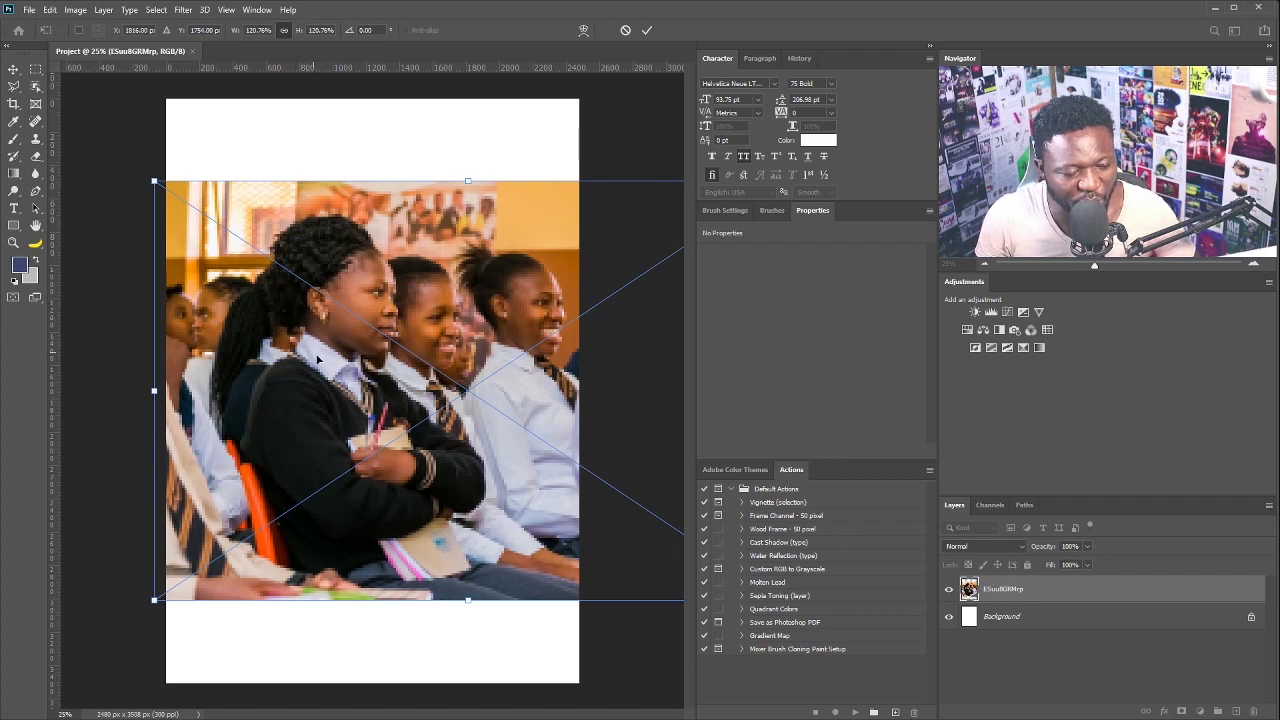
drag(153, 182, 63, 121)
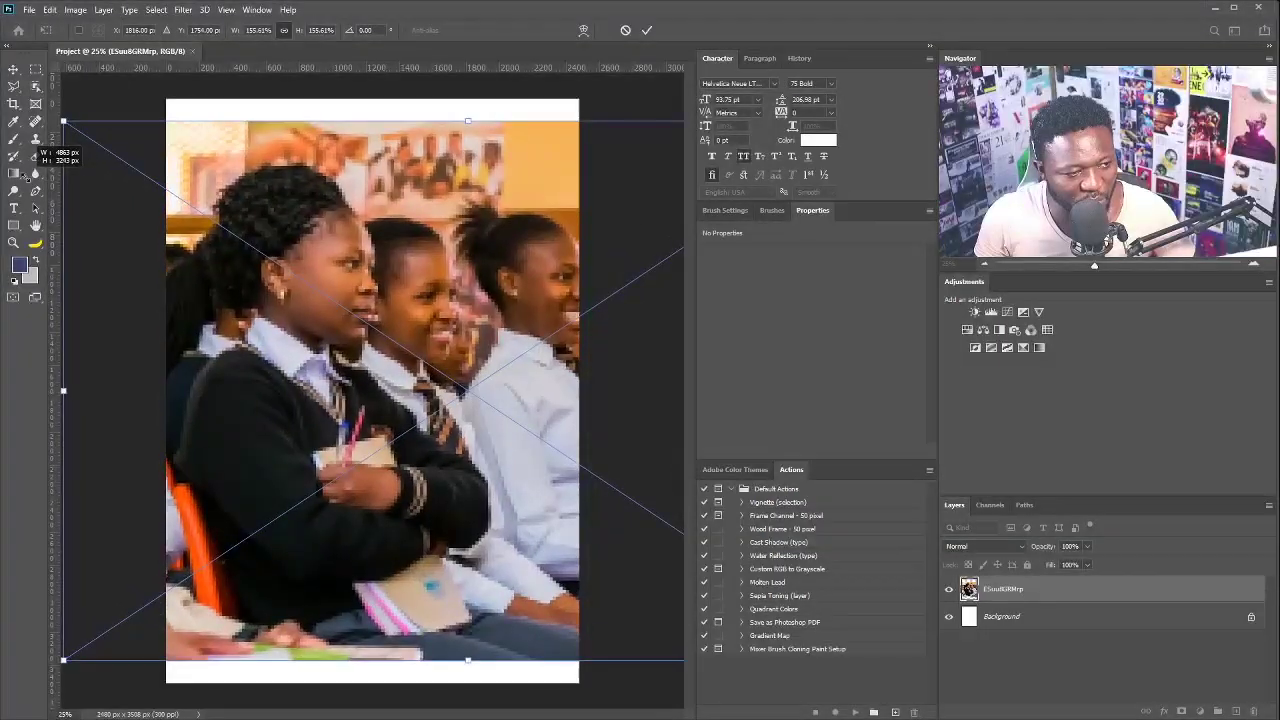
drag(418, 481, 301, 505)
key(Return)
drag(426, 307, 385, 438)
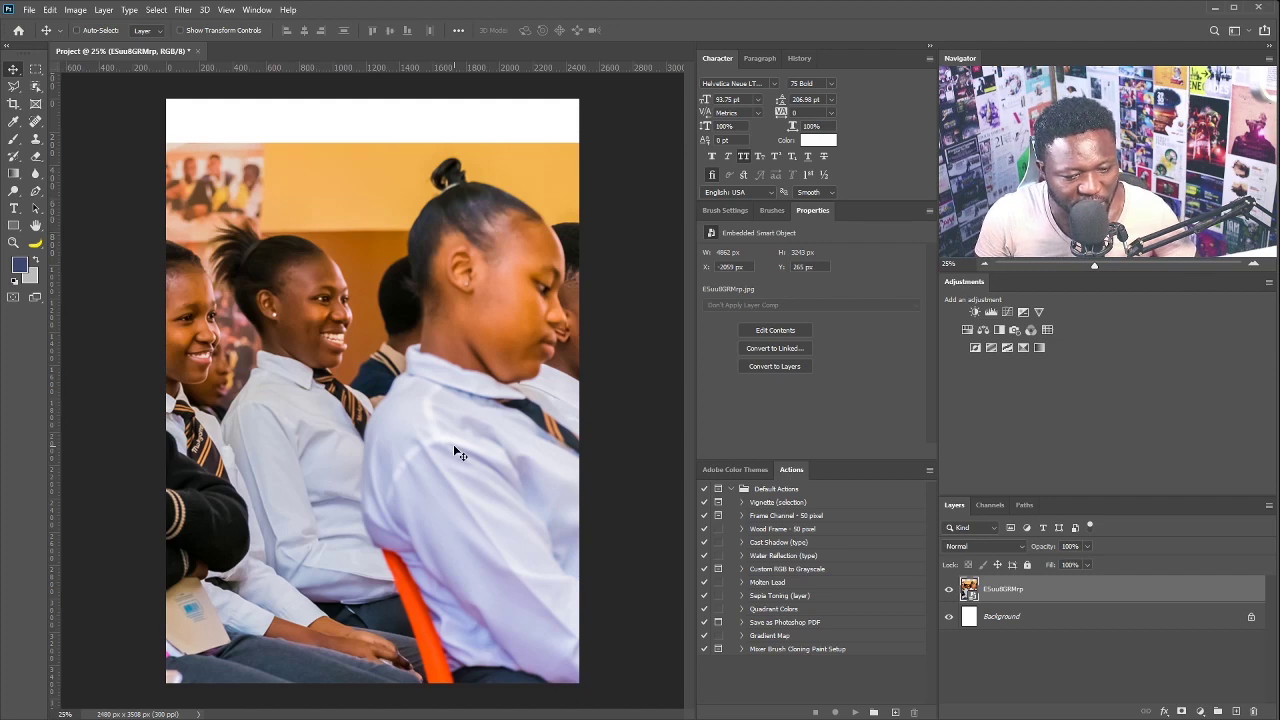
drag(306, 414, 408, 414)
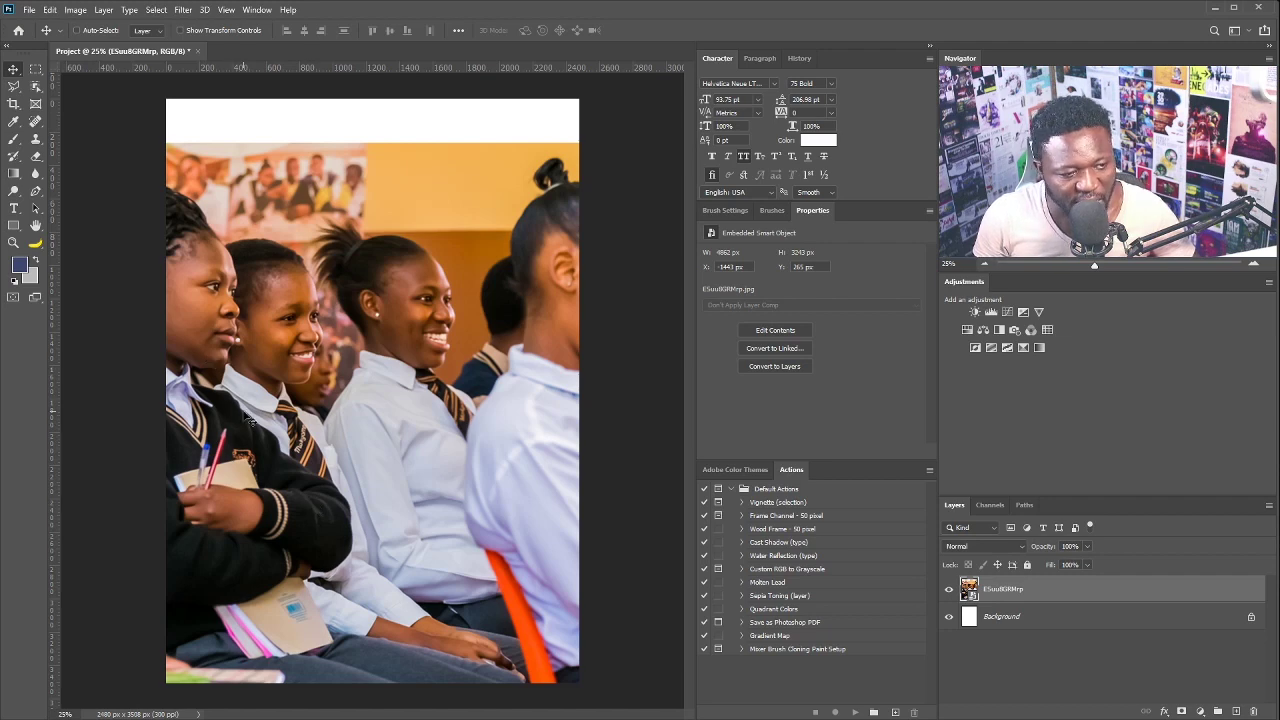
- Flip the classroom photo horizontally, scale it to about 5637 × 3760 px, and reposition it on the page
key(ctrl+t)
key(ctrl+0)
drag(689, 182, 690, 180)
drag(407, 432, 400, 425)
drag(681, 169, 666, 180)
key(ctrl+0)
right_click(300, 397)
click(373, 598)
drag(373, 598, 507, 561)
drag(69, 162, 31, 137)
drag(522, 432, 498, 454)
key(Return)
scroll(318, 393, up, 1)
scroll(447, 330, down, 1)
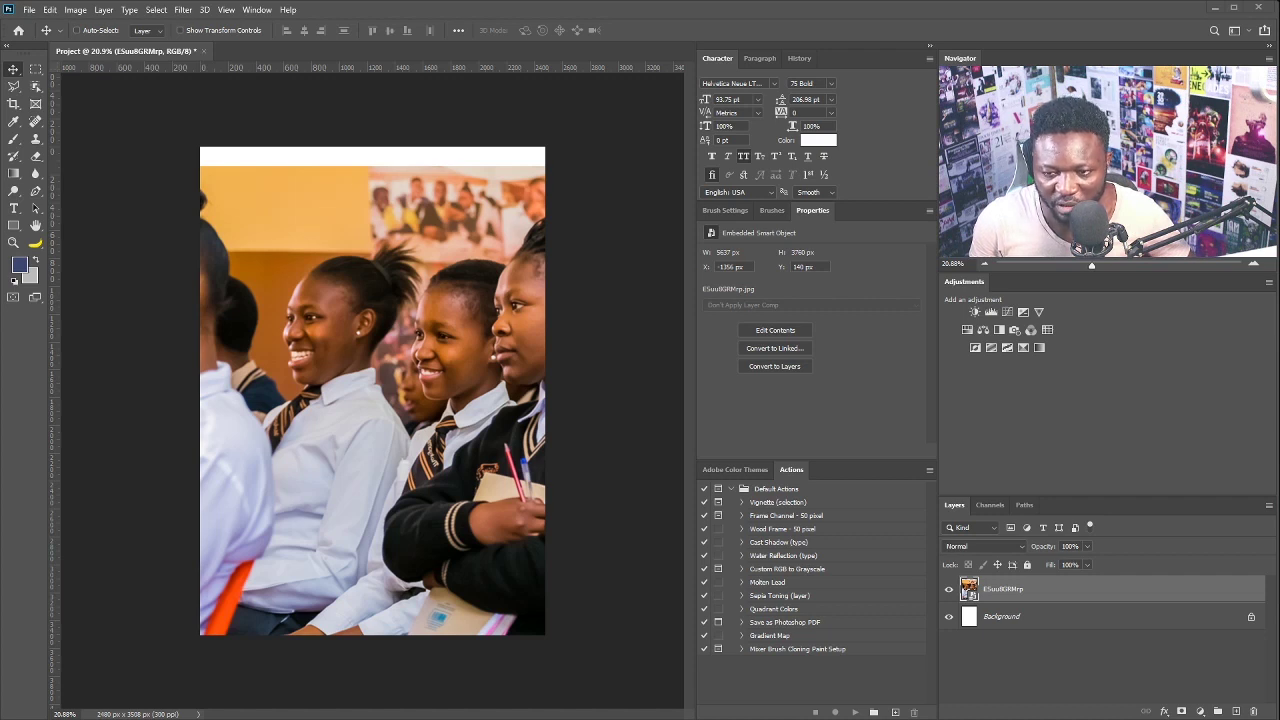
- Try the text "Giving them the Lift" across the students at about 2061 px wide, and delete its layer
click(14, 208)
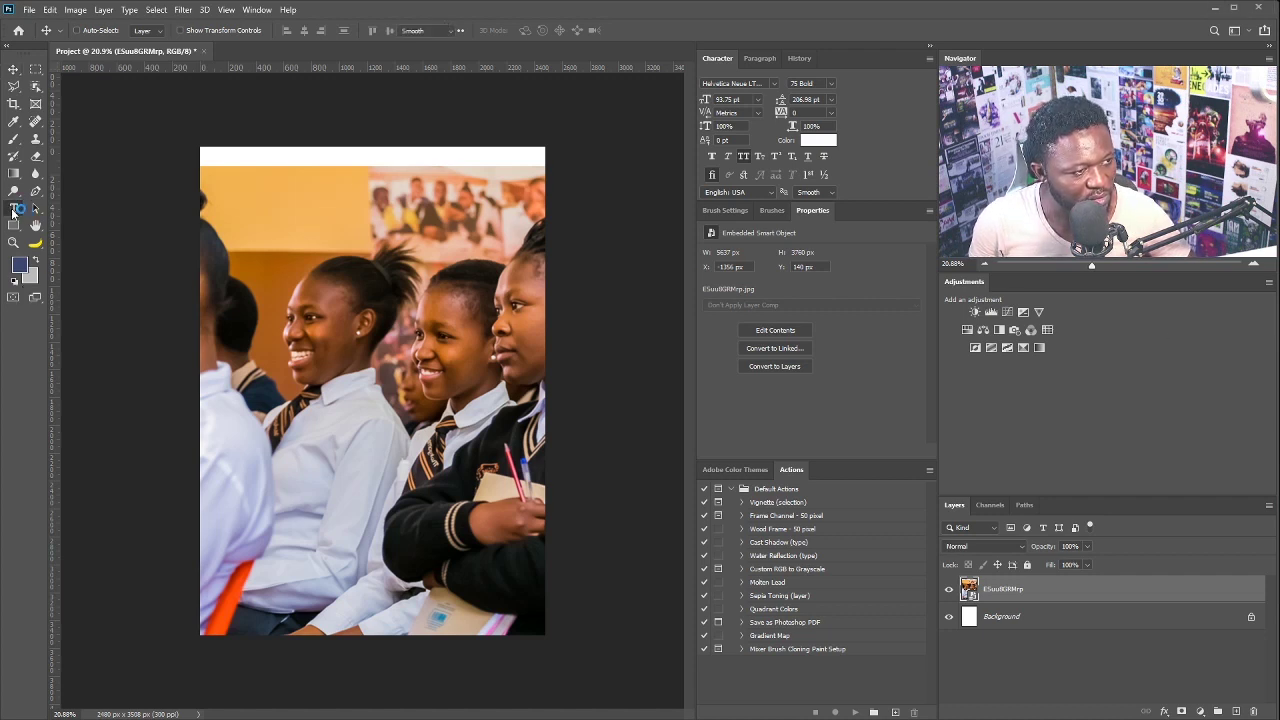
click(323, 404)
key(ctrl+v)
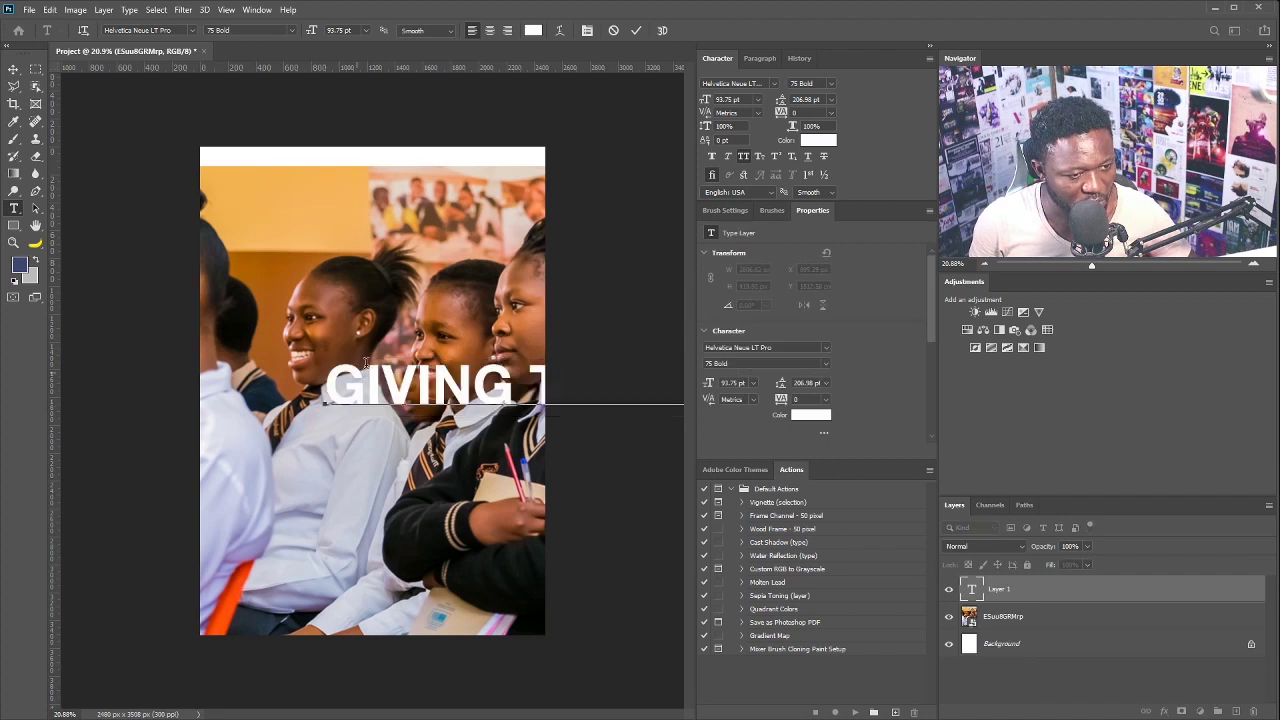
click(14, 68)
drag(515, 384, 392, 356)
key(ctrl+t)
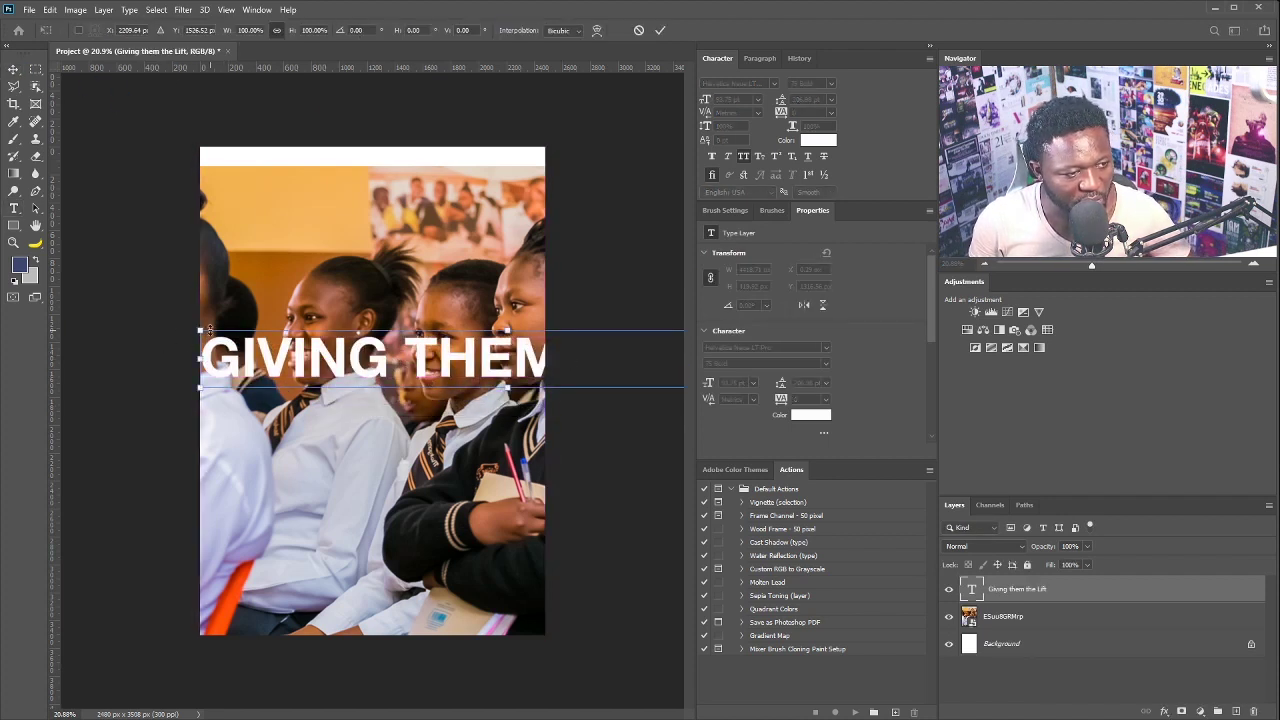
drag(201, 333, 362, 346)
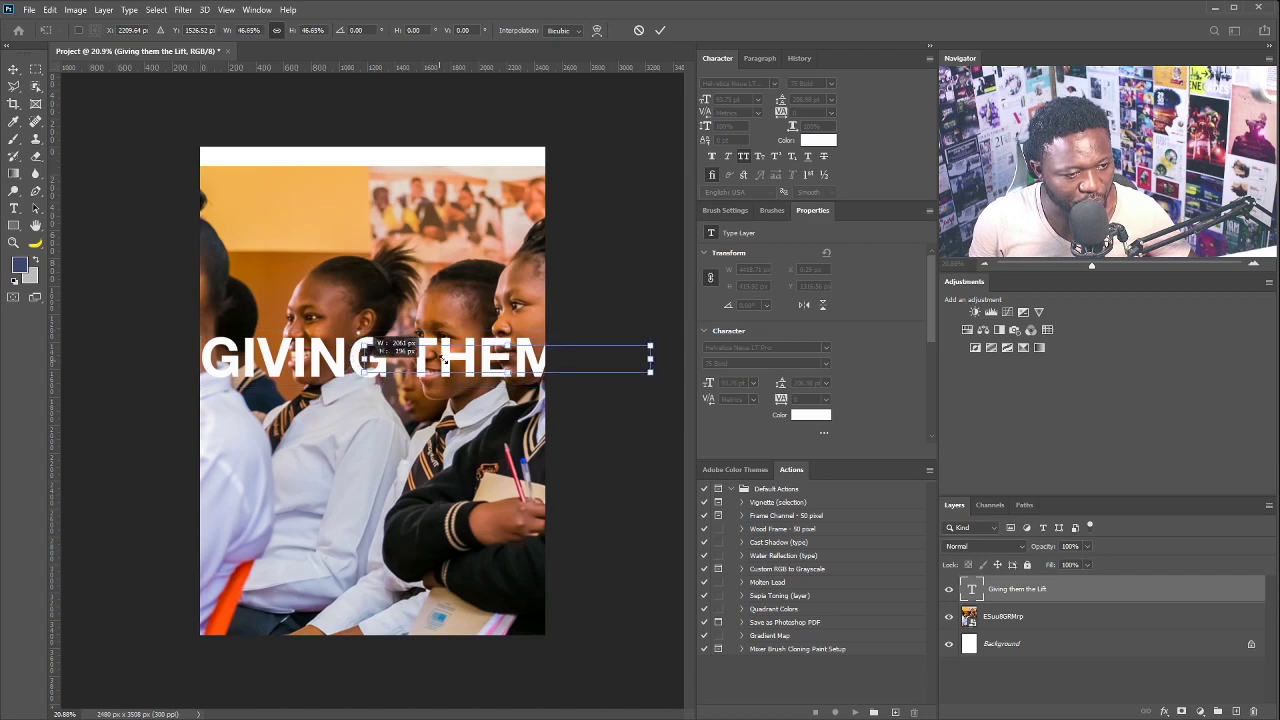
key(Return)
drag(504, 369, 358, 364)
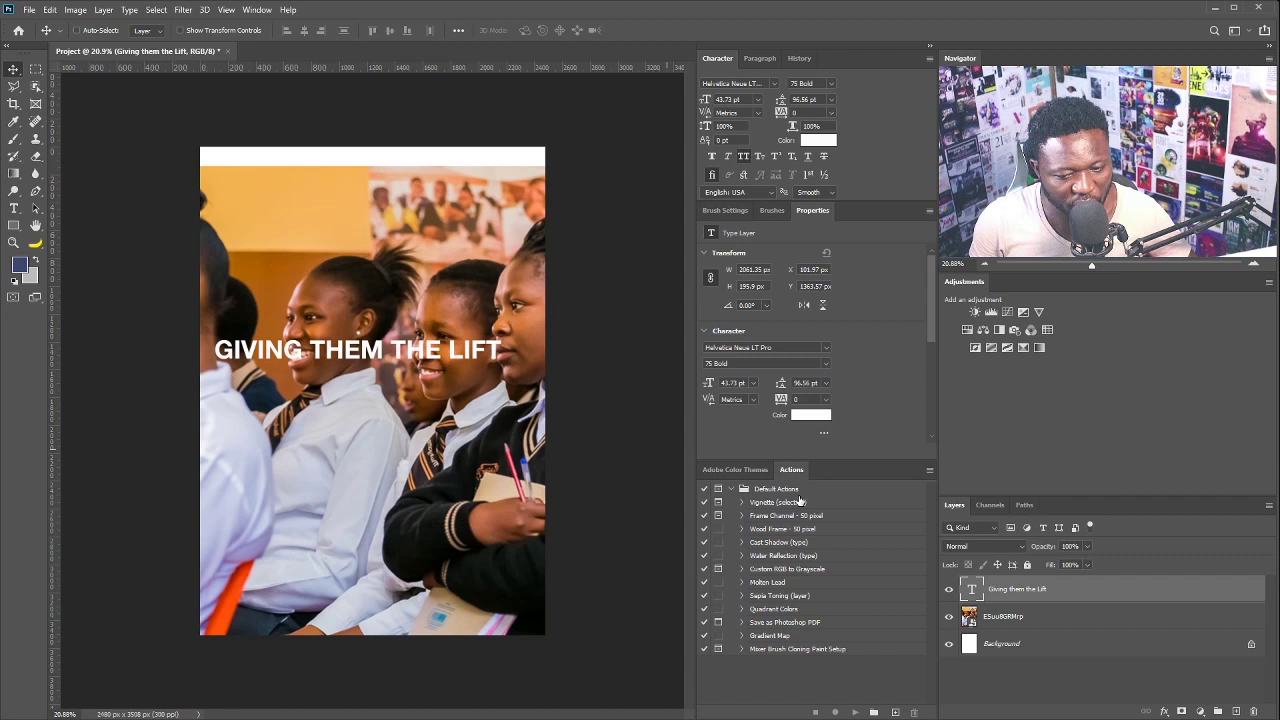
drag(1169, 594, 1256, 713)
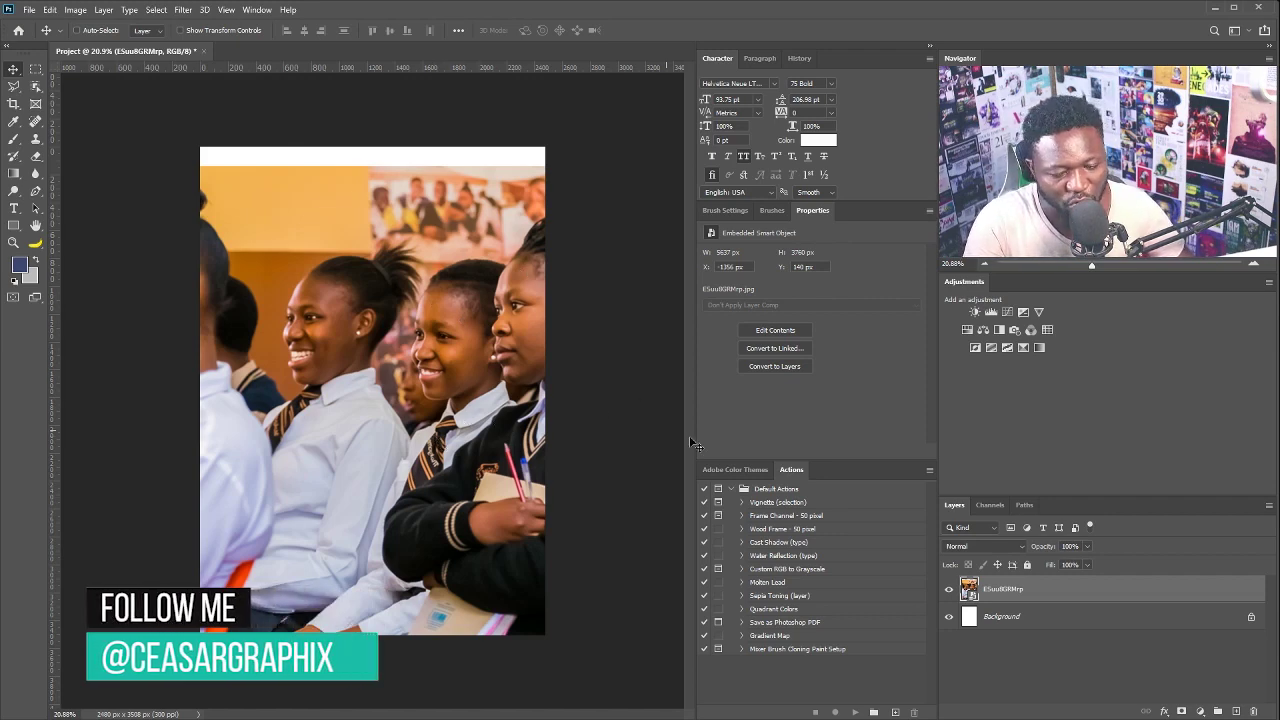
- Enlarge the photo to about 6727 × 4486 px and reposition it, leaving a white strip above it
key(ctrl+t)
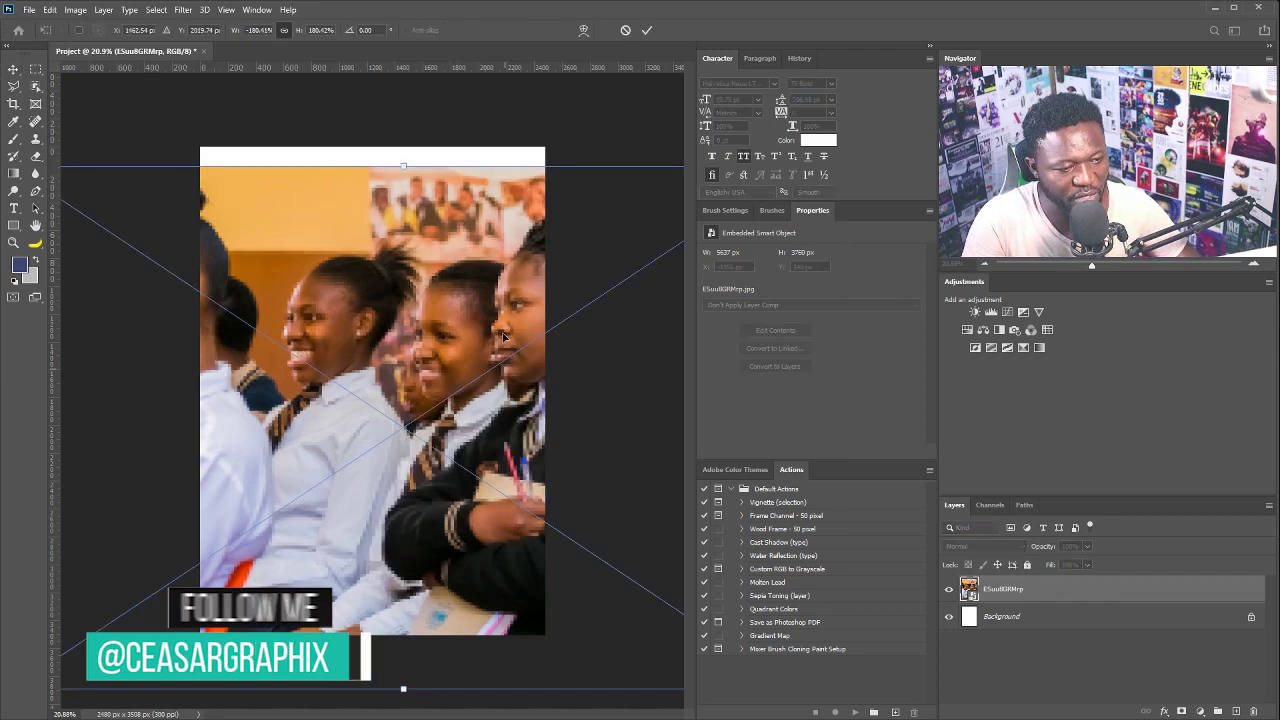
key(ctrl+0)
drag(617, 261, 686, 229)
drag(500, 380, 484, 412)
drag(657, 258, 646, 265)
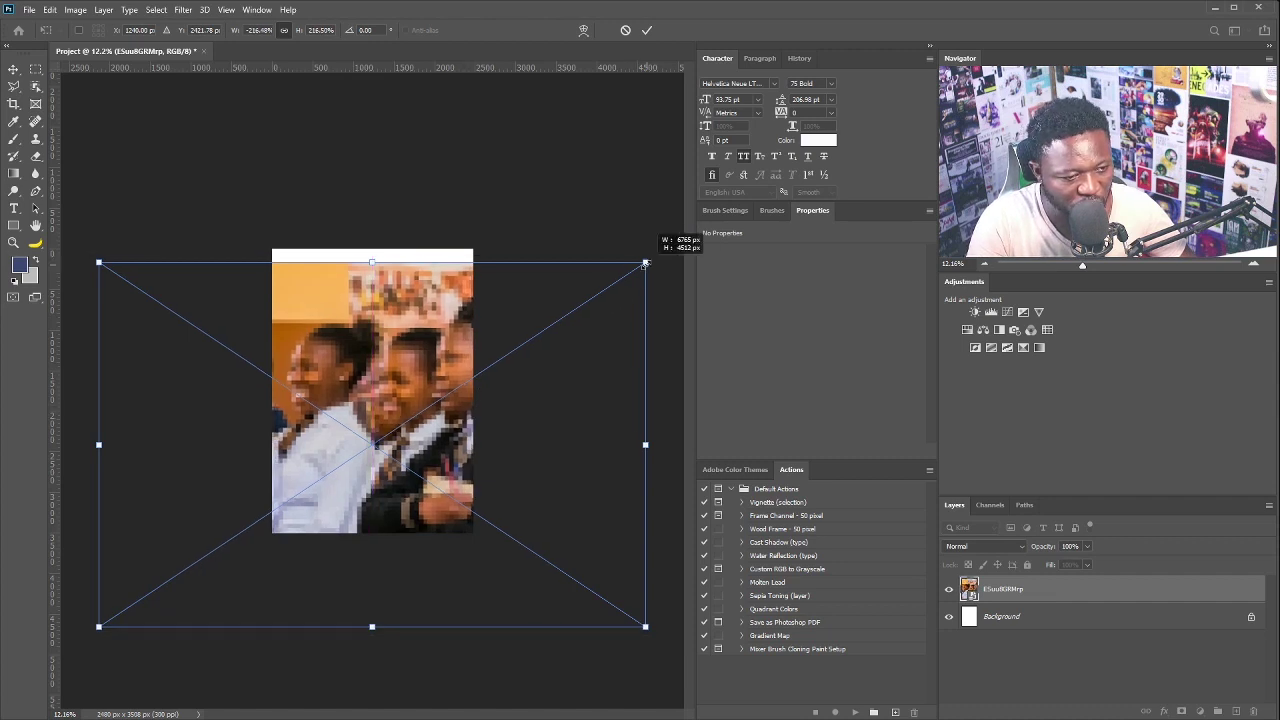
drag(470, 399, 482, 397)
key(Return)
scroll(474, 415, up, 5)
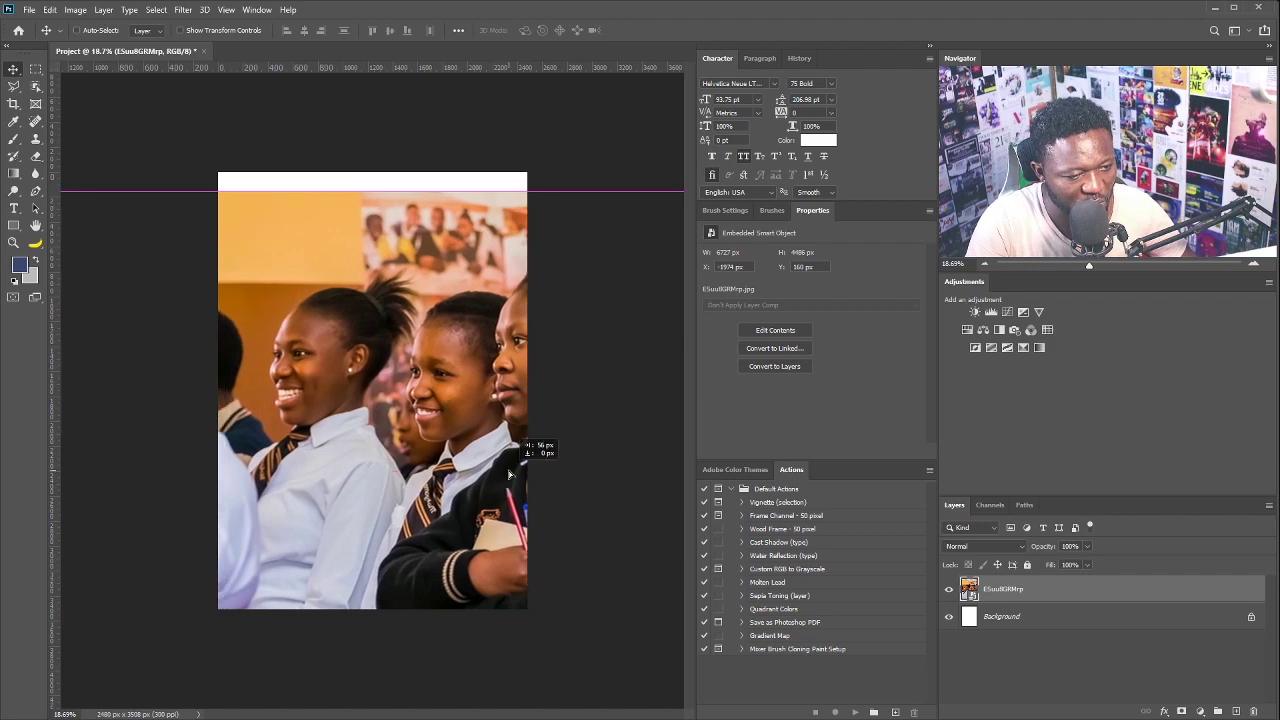
- Trace a Pen path along the middle student's shirt, collar, face and hair, continuing up the edge of the student beside her
scroll(375, 570, up, 1)
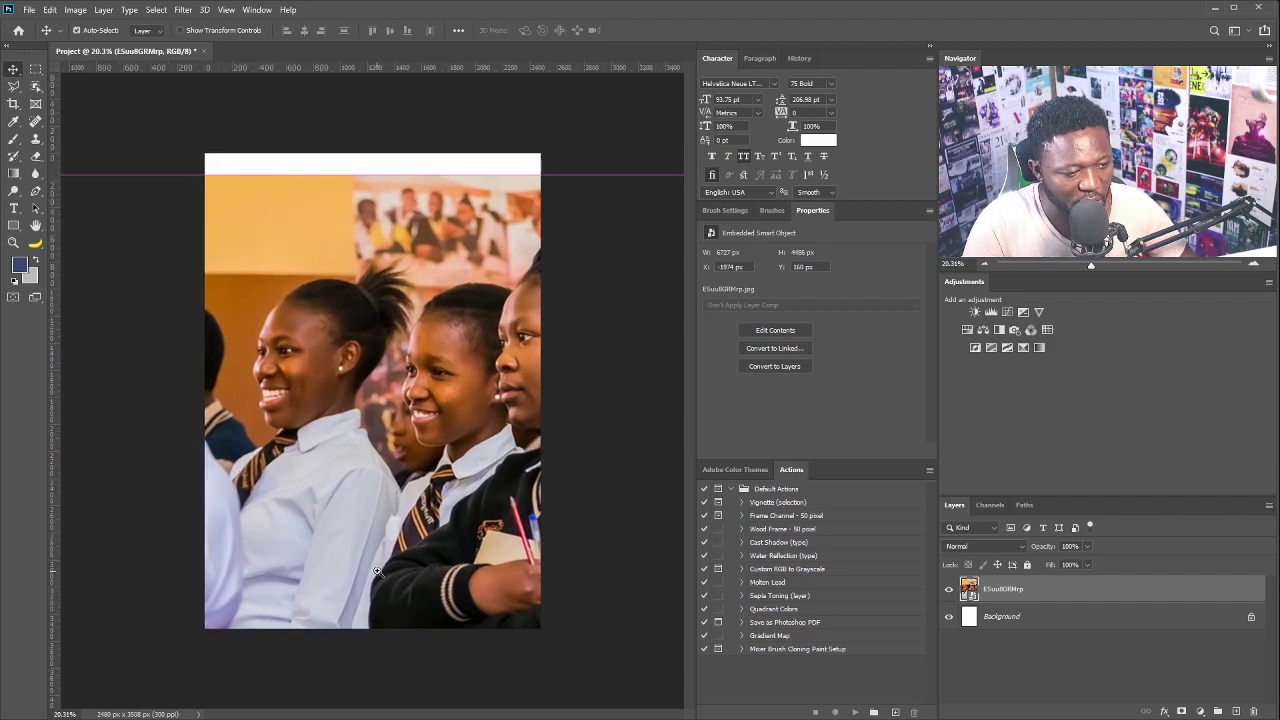
scroll(385, 571, up, 4)
key(p)
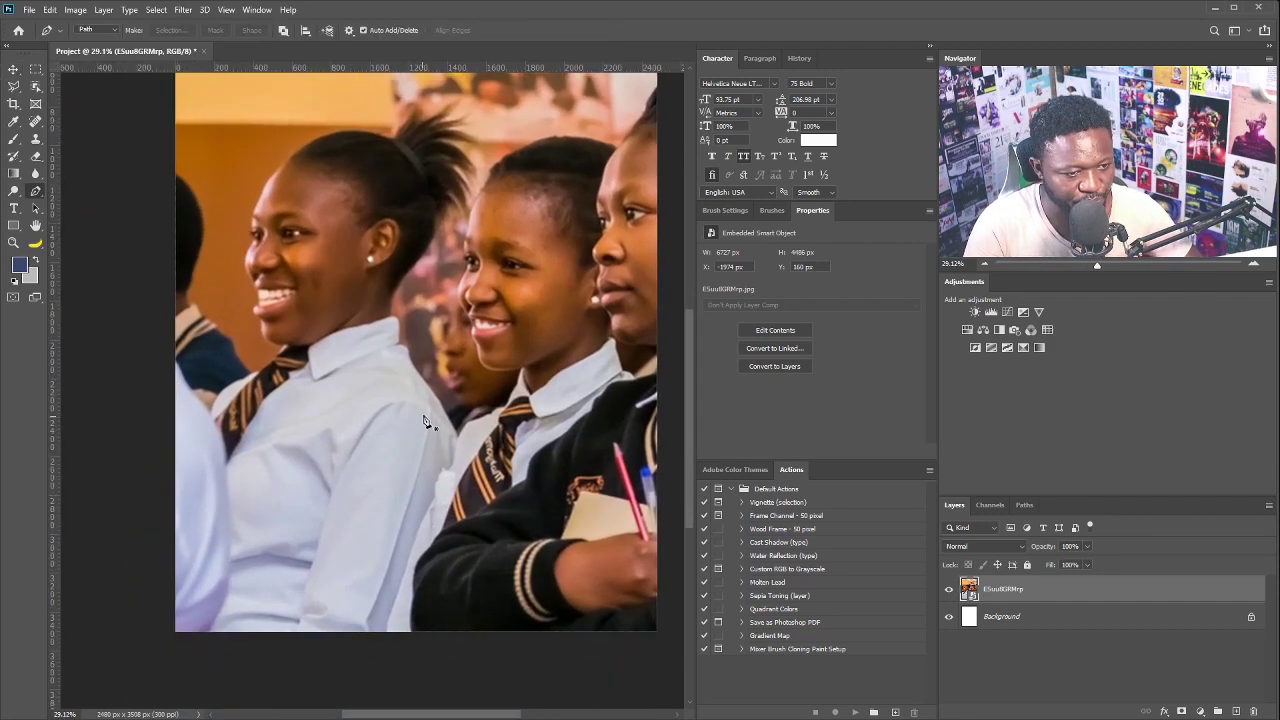
scroll(390, 640, up, 5)
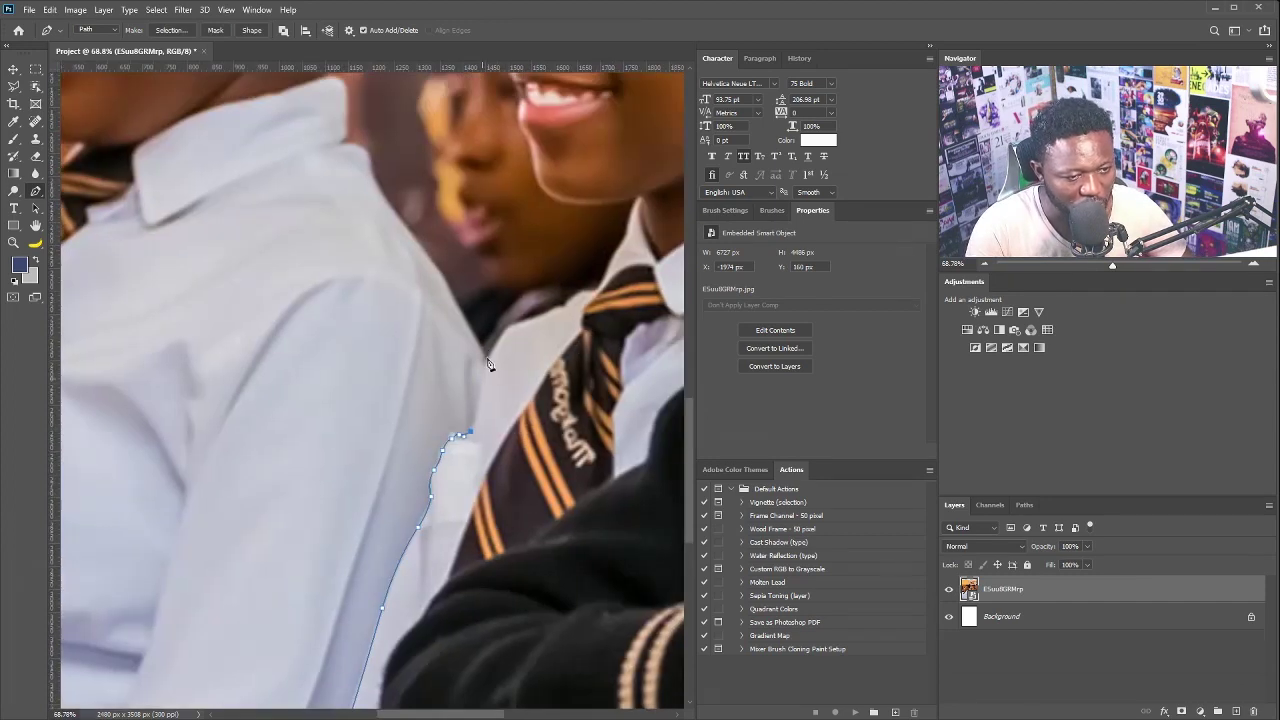
click(519, 324)
click(562, 310)
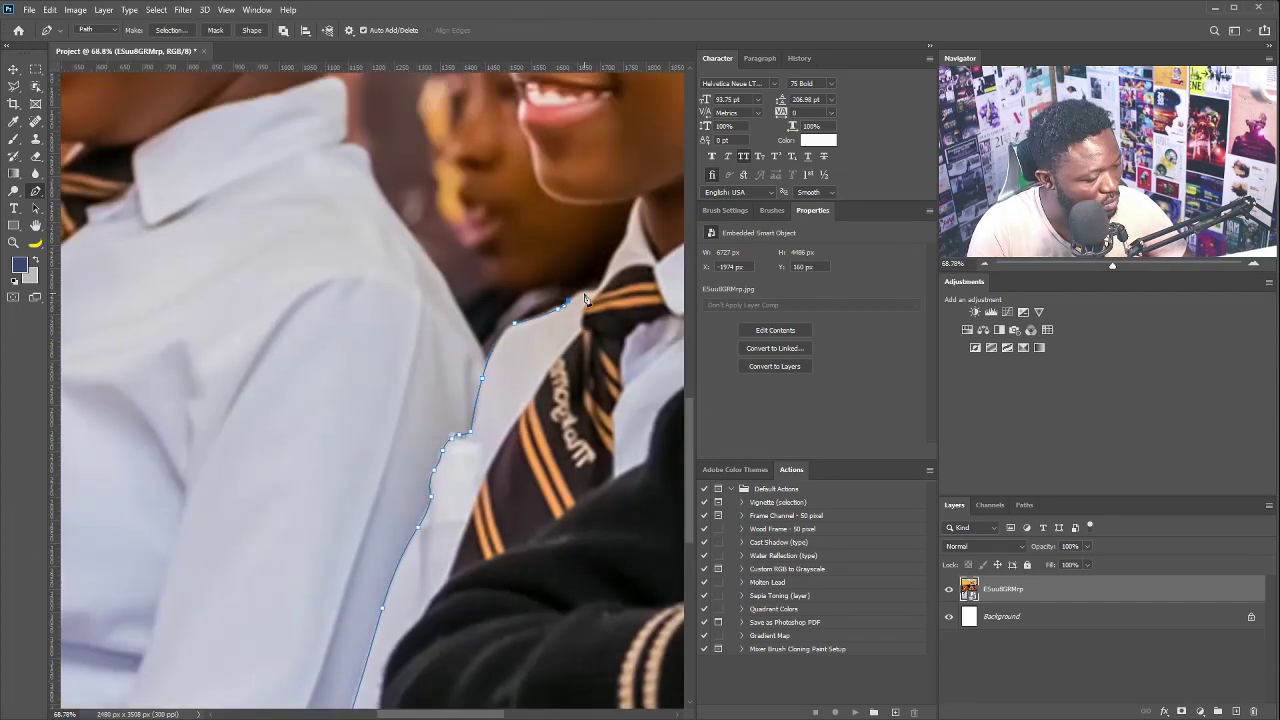
click(592, 292)
scroll(595, 289, up, 5)
drag(629, 303, 461, 496)
click(503, 417)
click(523, 357)
drag(506, 313, 487, 320)
drag(310, 270, 344, 362)
drag(337, 361, 307, 302)
click(304, 297)
drag(296, 280, 290, 266)
drag(248, 219, 318, 553)
drag(303, 511, 298, 468)
drag(308, 379, 321, 354)
click(342, 312)
drag(344, 293, 346, 393)
drag(333, 390, 332, 367)
drag(352, 205, 311, 402)
drag(323, 334, 275, 565)
drag(286, 457, 306, 424)
drag(337, 381, 349, 363)
drag(369, 320, 363, 303)
drag(368, 280, 383, 278)
click(416, 252)
drag(592, 284, 310, 374)
drag(444, 372, 455, 375)
drag(529, 393, 541, 399)
click(597, 410)
drag(638, 390, 323, 542)
drag(346, 522, 354, 511)
drag(407, 440, 420, 422)
drag(470, 308, 478, 300)
- Close the path around the outside of the canvas, enclosing the background and smiling student, and convert it to a selection
key(ctrl+0)
click(611, 134)
click(180, 128)
click(109, 497)
click(154, 666)
click(333, 673)
click(350, 637)
key(ctrl+Return)
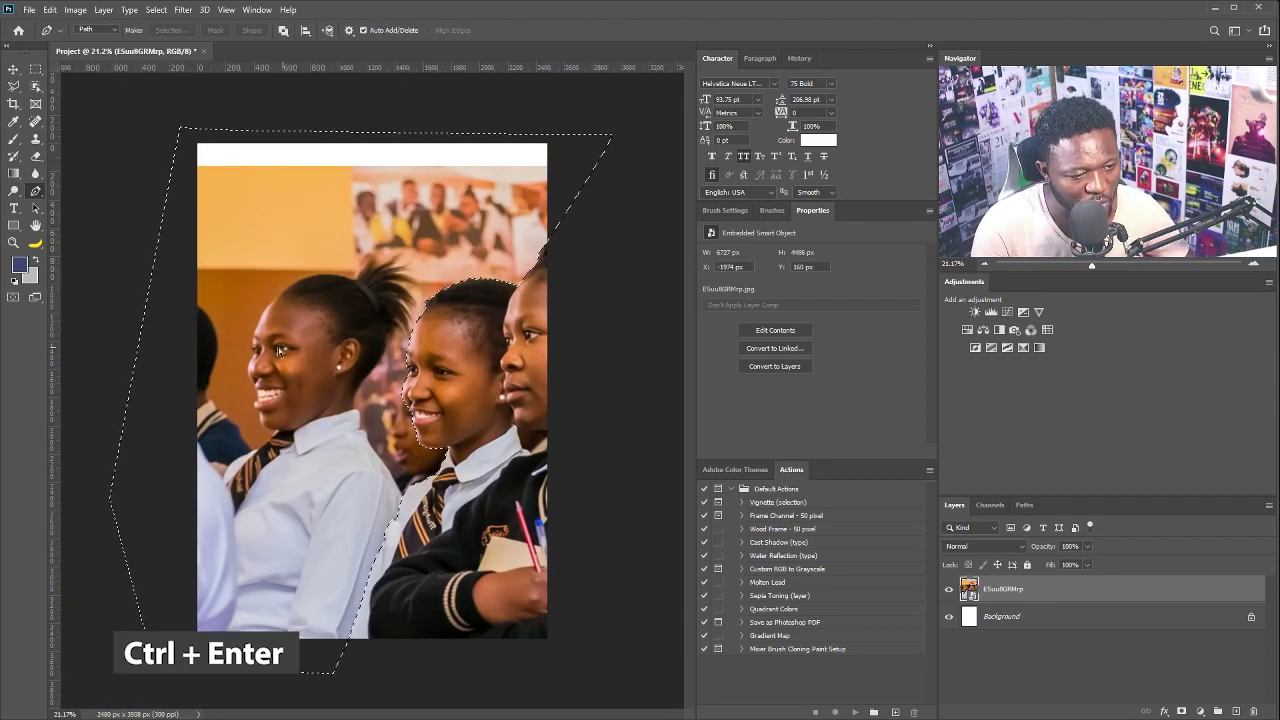
- Save the selection as a new channel named Students and deselect it
click(156, 9)
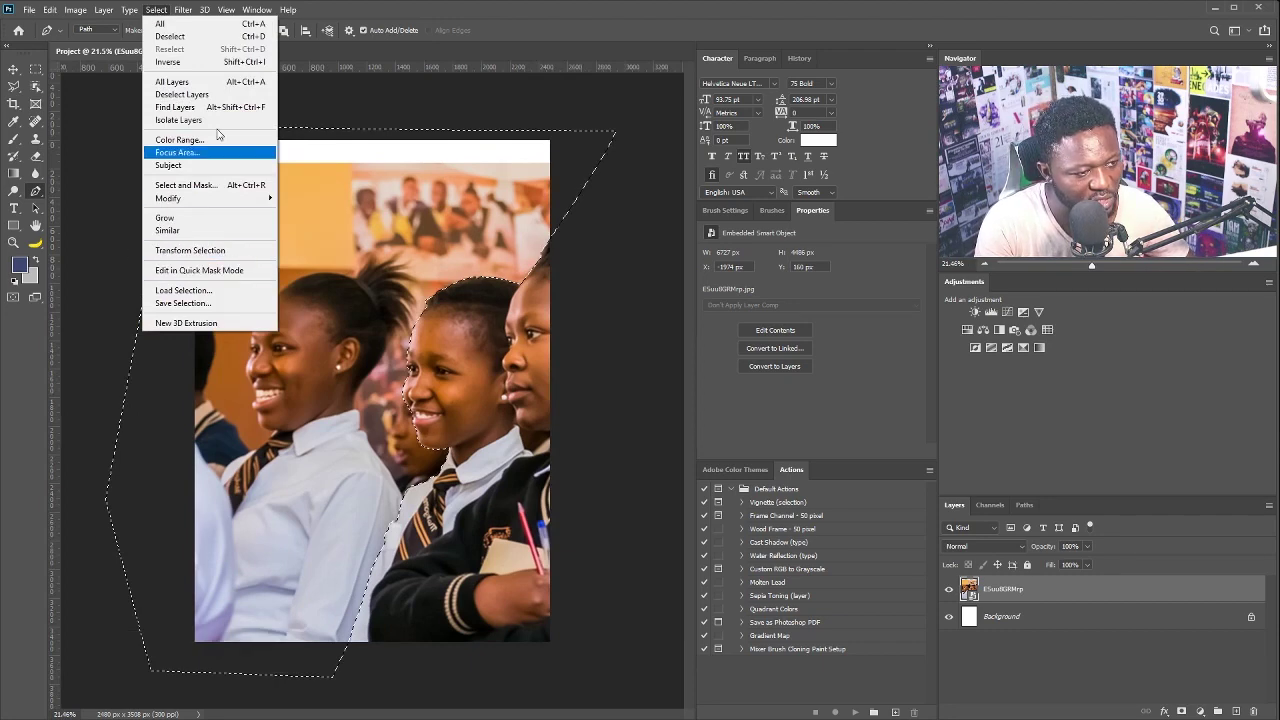
click(184, 303)
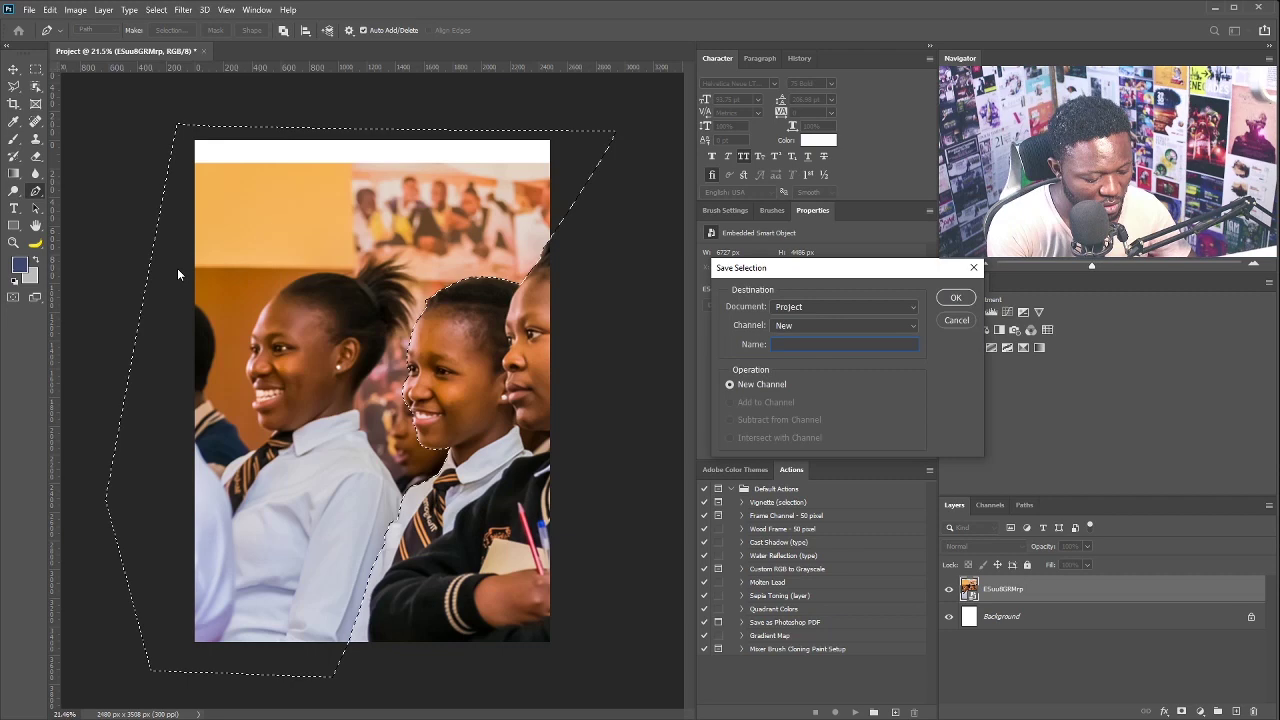
text(Students)
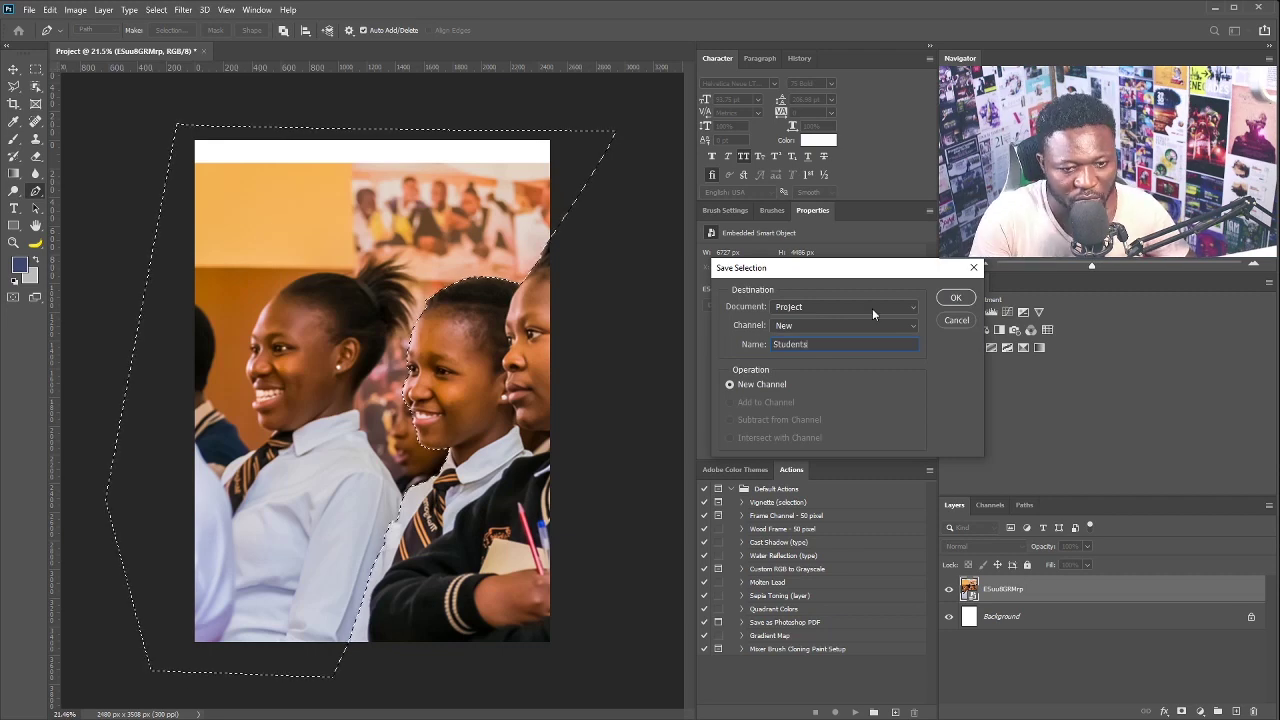
click(959, 298)
key(ctrl+d)
- Set the foreground color to the off-white fcfcfc
click(20, 265)
click(379, 460)
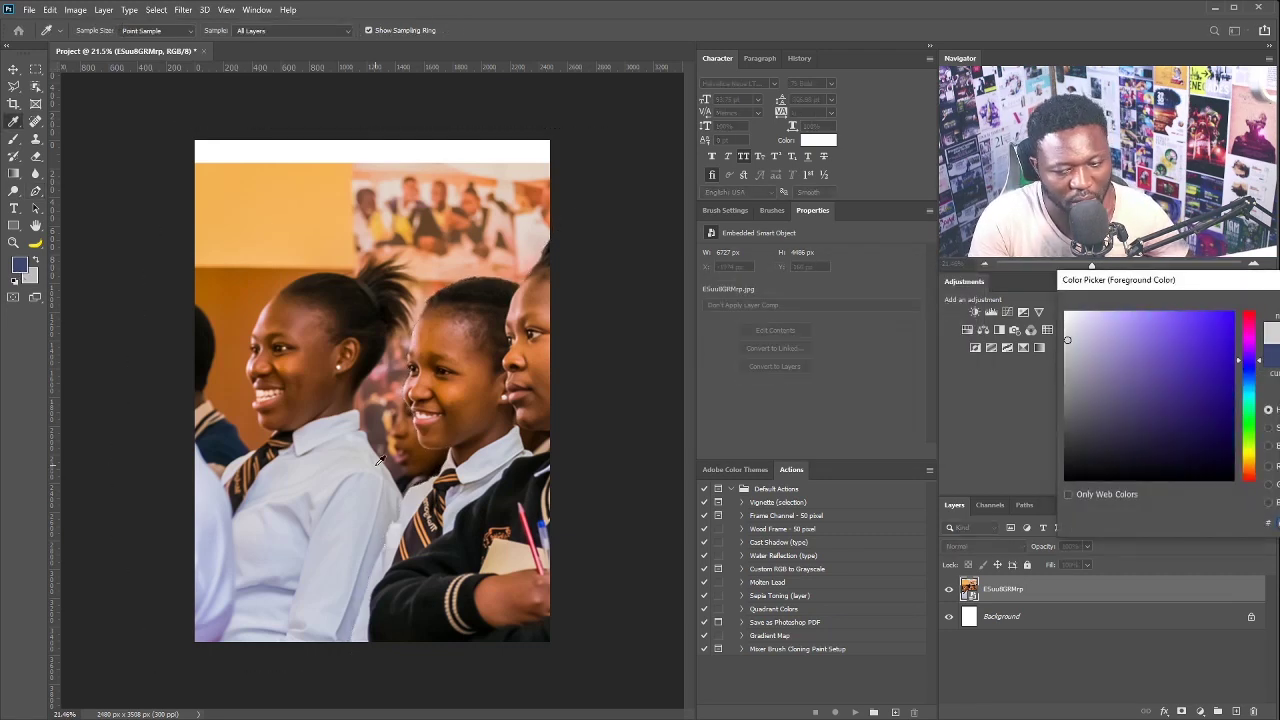
drag(1075, 376, 1038, 318)
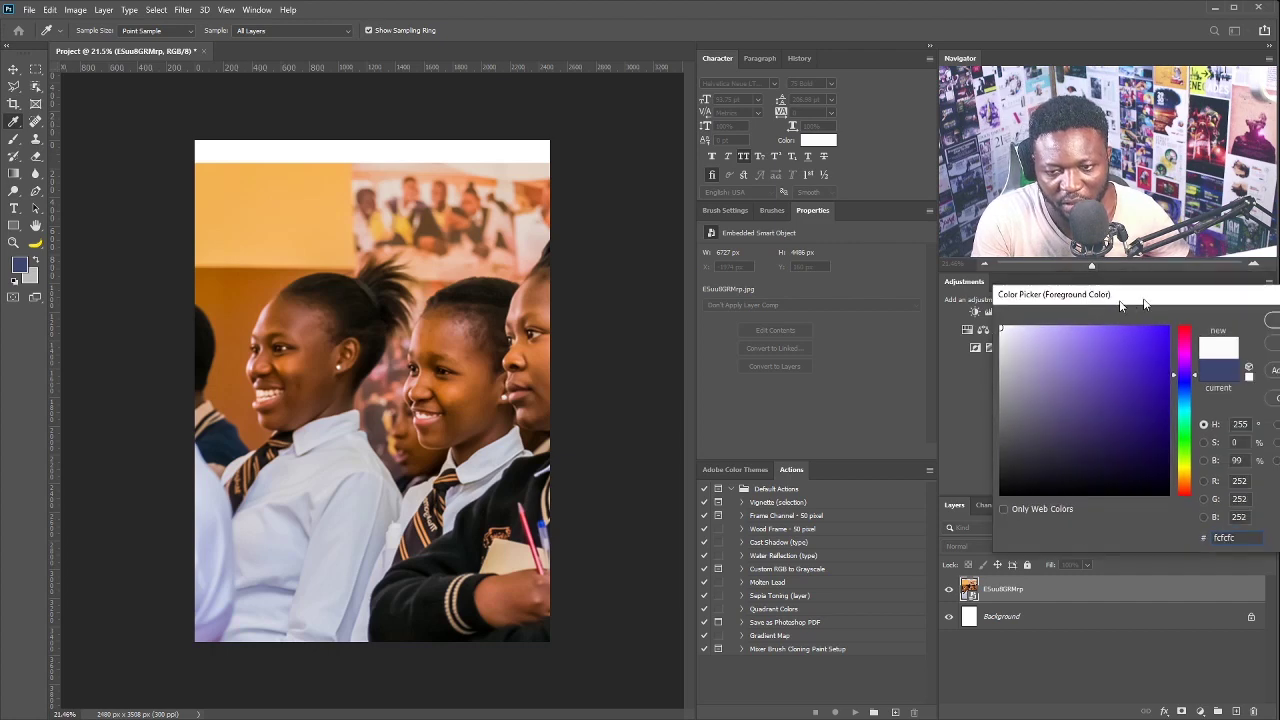
drag(1120, 280, 650, 334)
click(912, 364)
key(p)
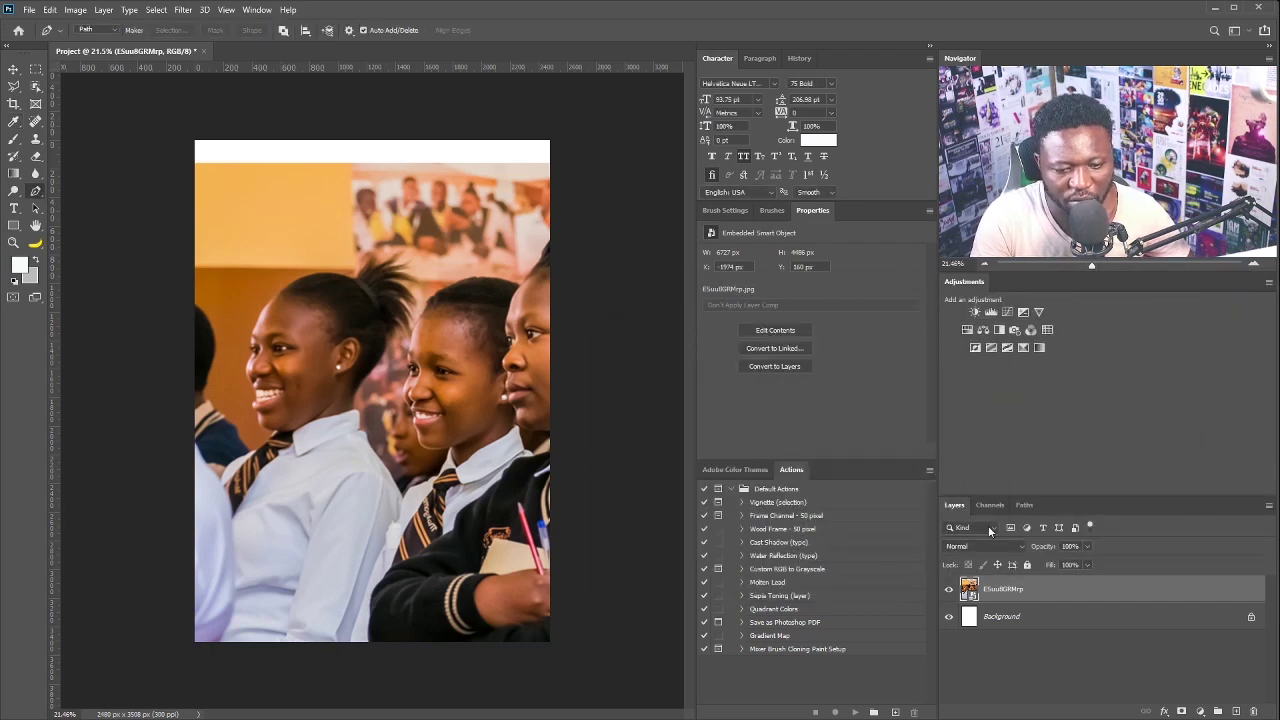
- Create a new layer named White above the photo and fill it with the off-white foreground color
alt+click(1236, 712)
text(White)
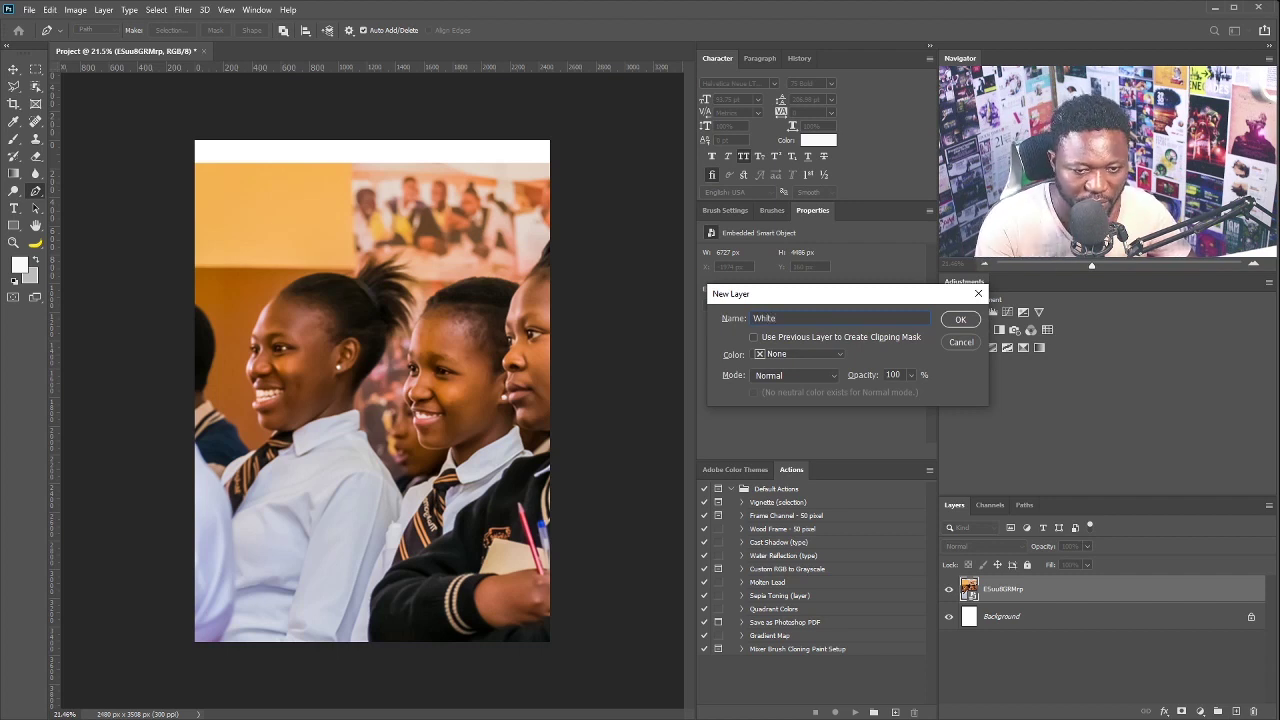
click(950, 321)
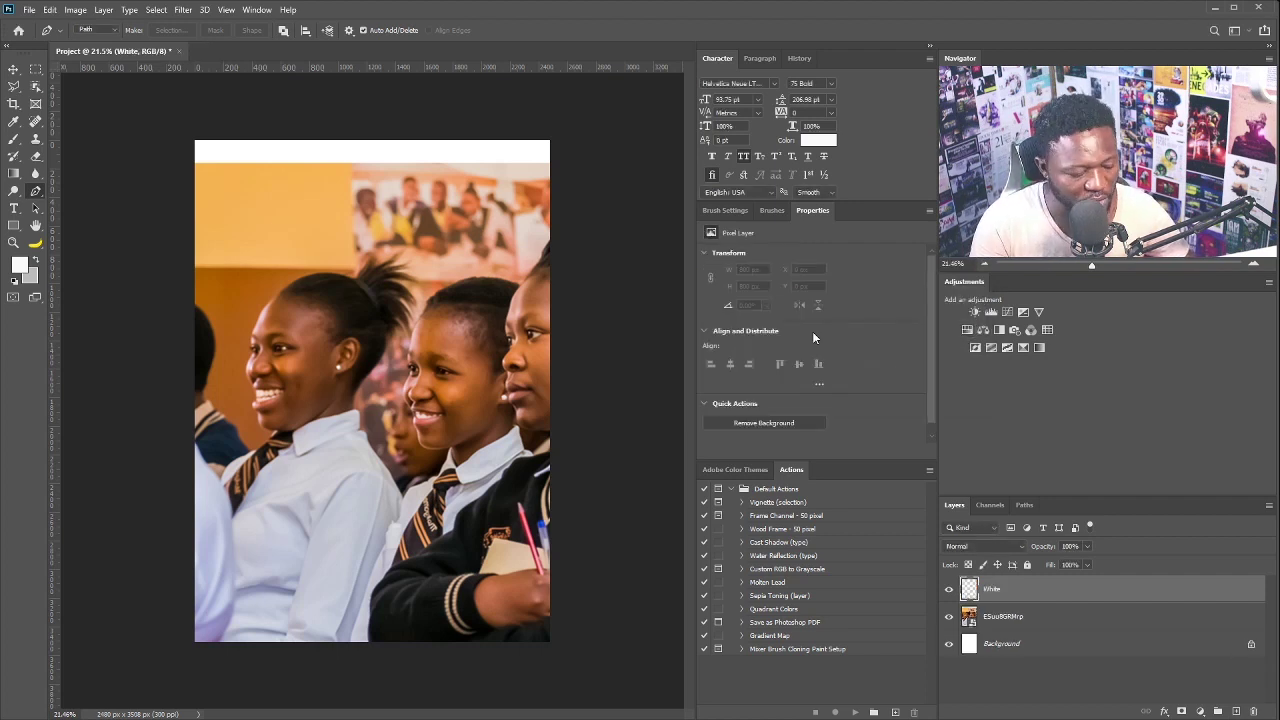
key(alt+BackSpace)
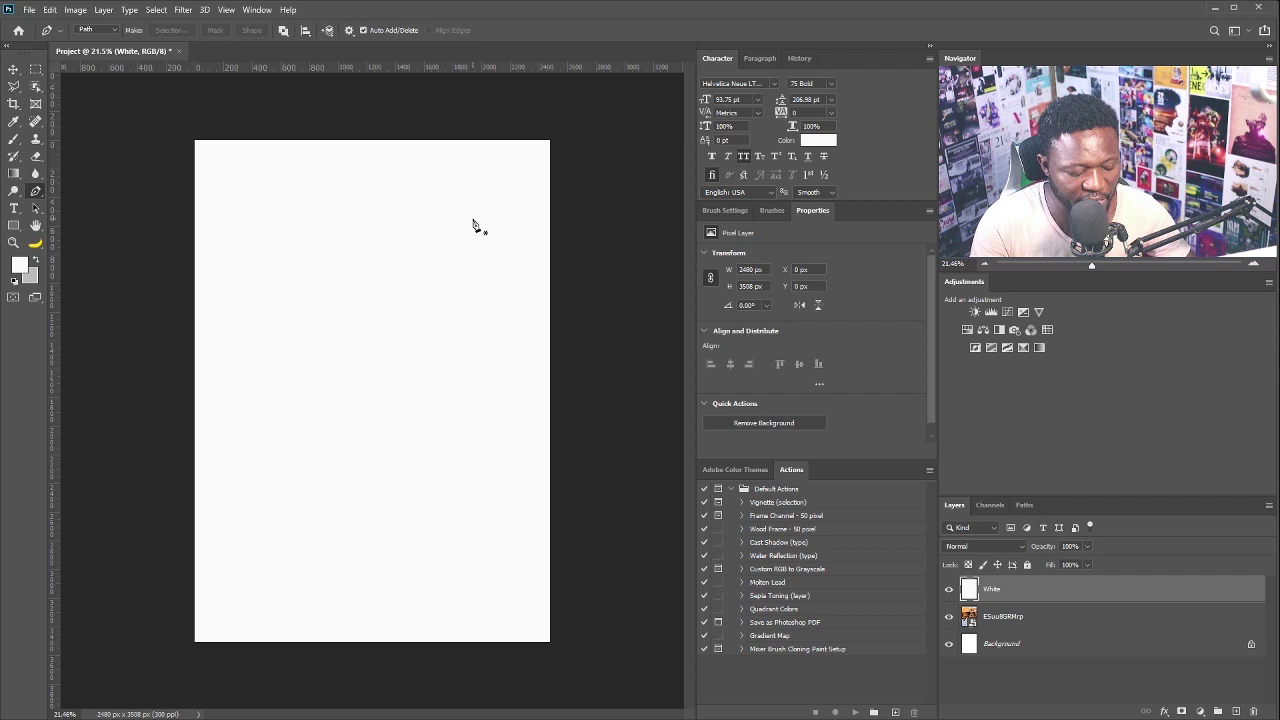
- Add a layer mask to the White layer and draw a horizontal black-to-white gradient on it that reveals the photo's right side
click(1200, 711)
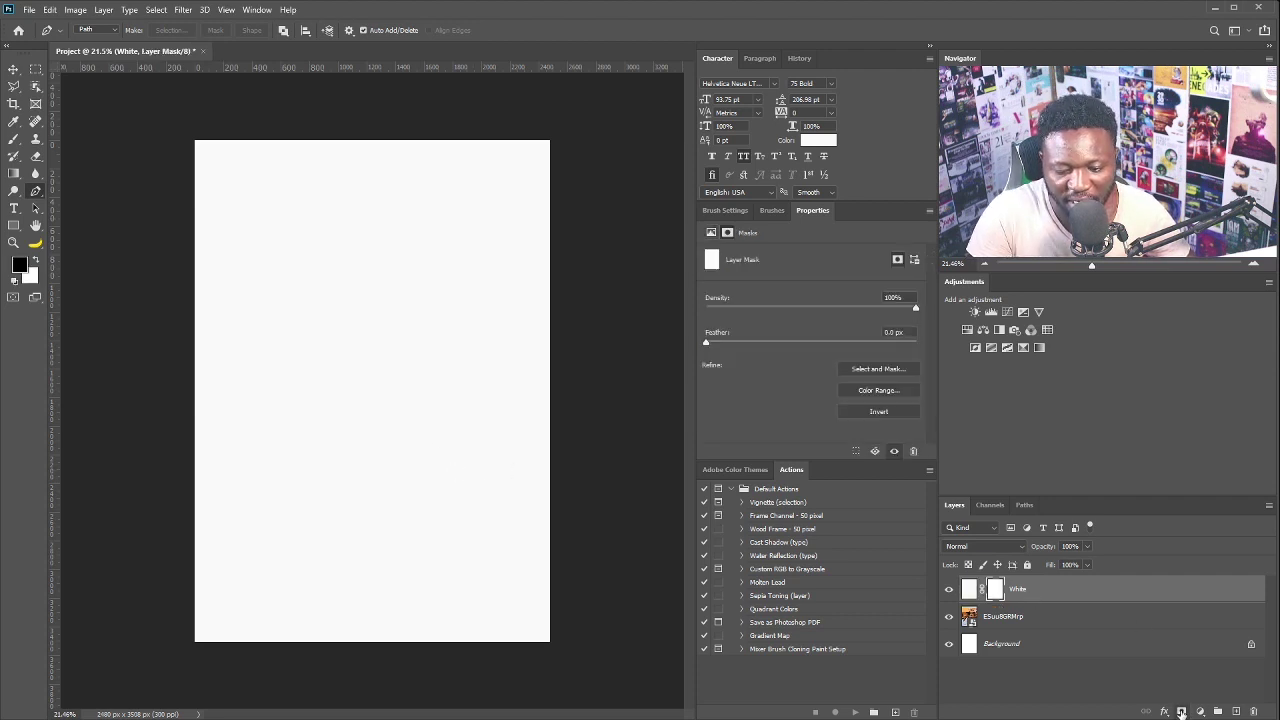
key(g)
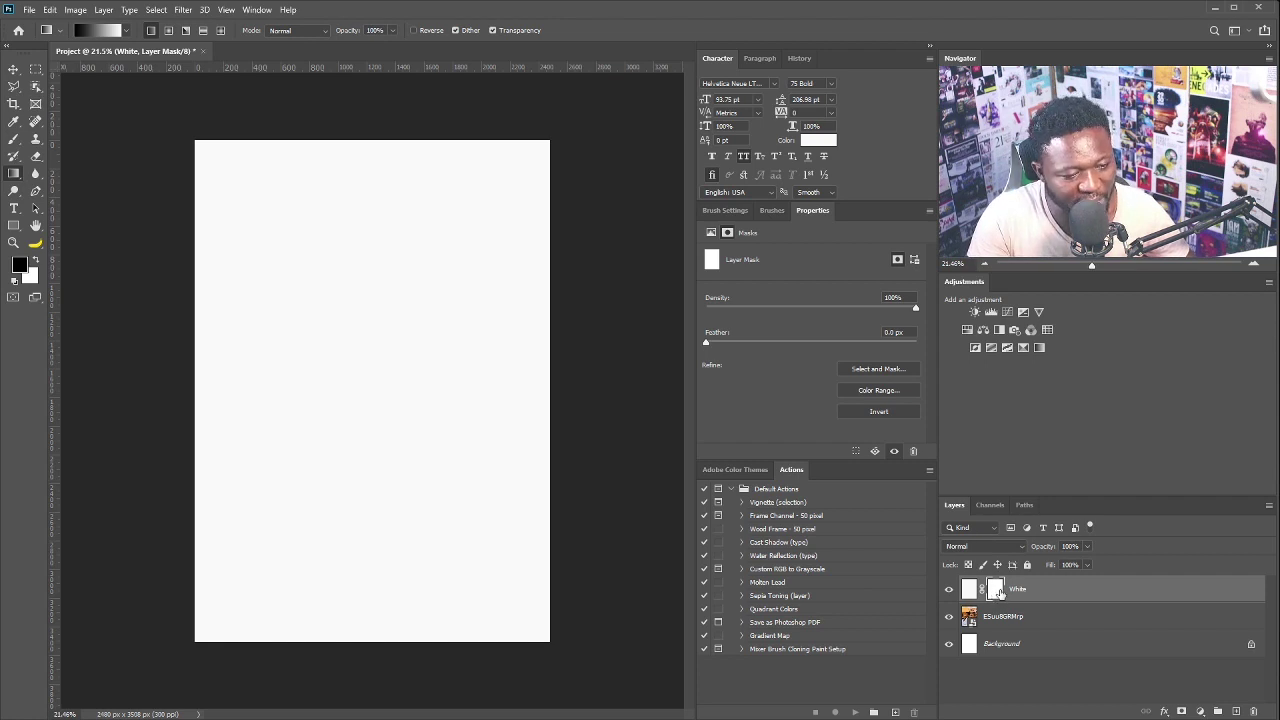
drag(530, 418, 490, 419)
drag(361, 418, 362, 420)
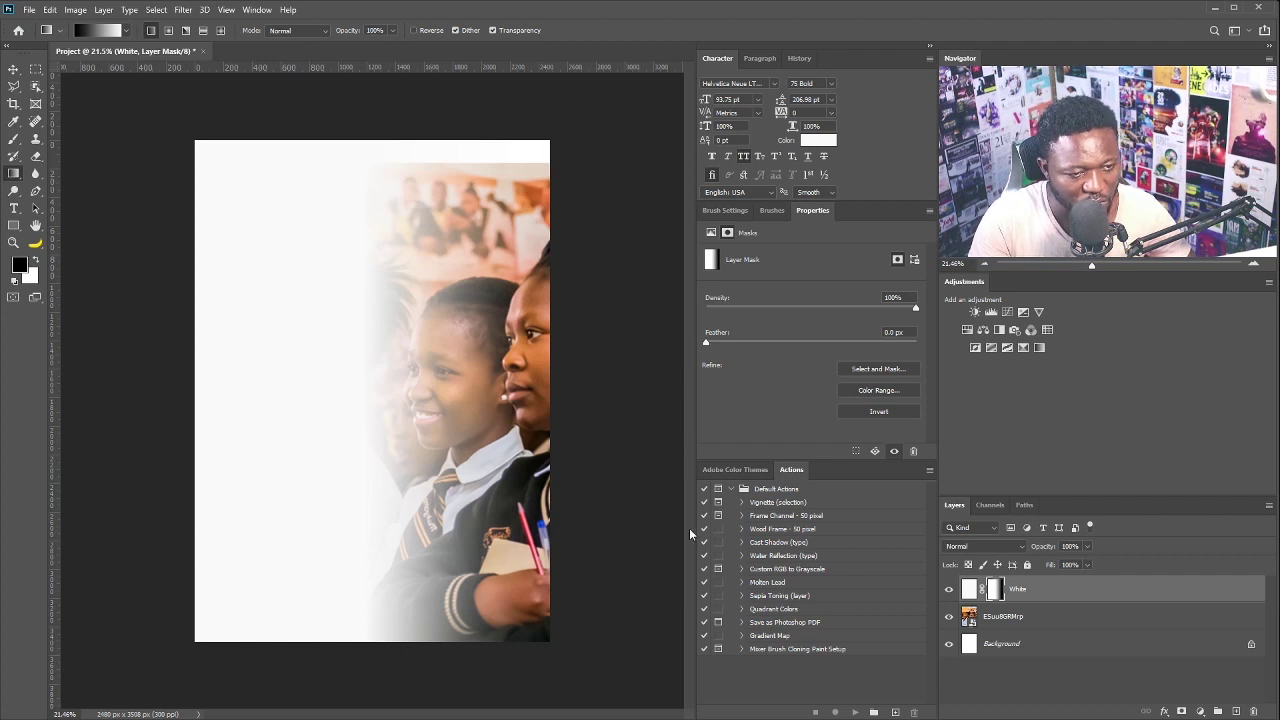
- Add a mask to the photo layer and fade its top edge into white with a soft black 900 px brush
click(1004, 626)
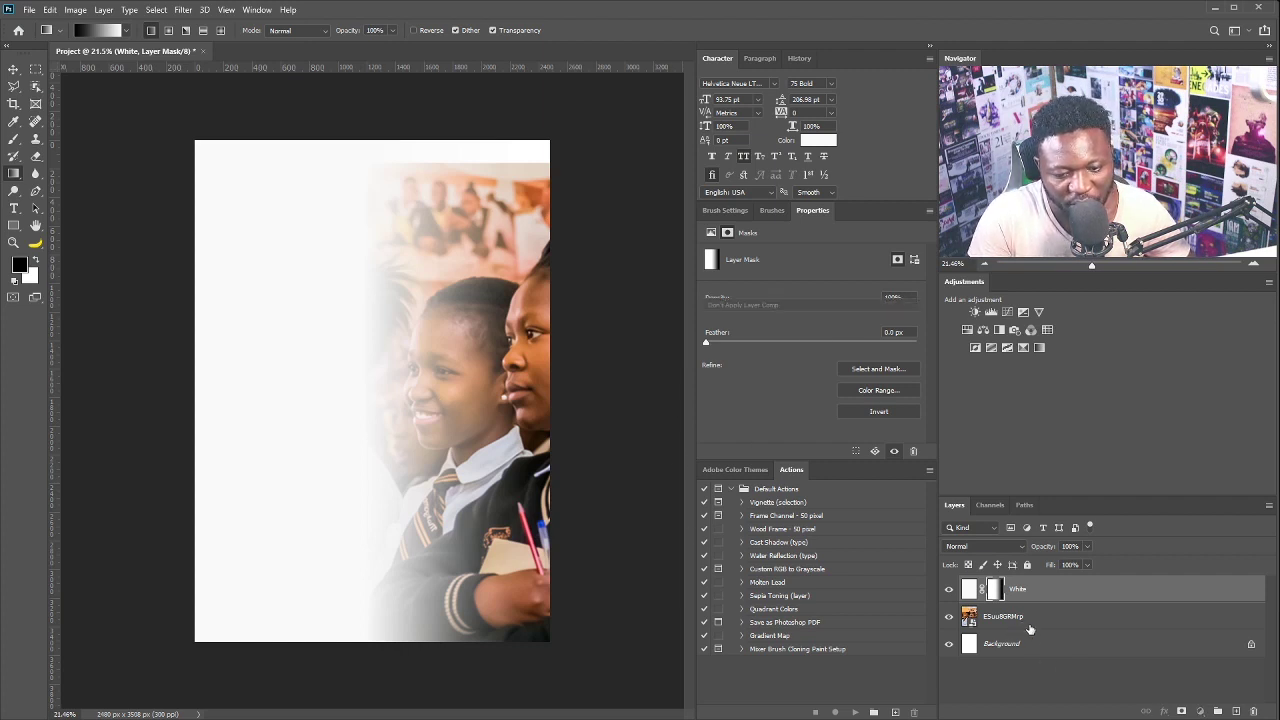
click(1182, 711)
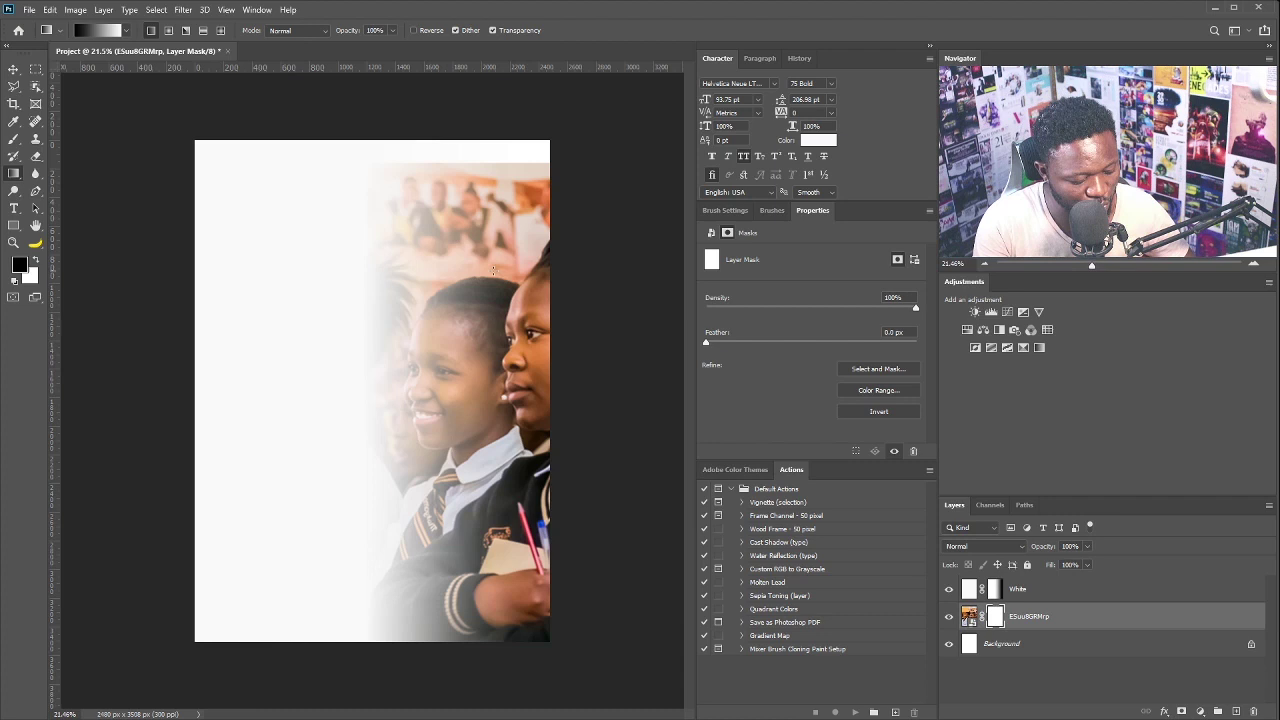
key(b)
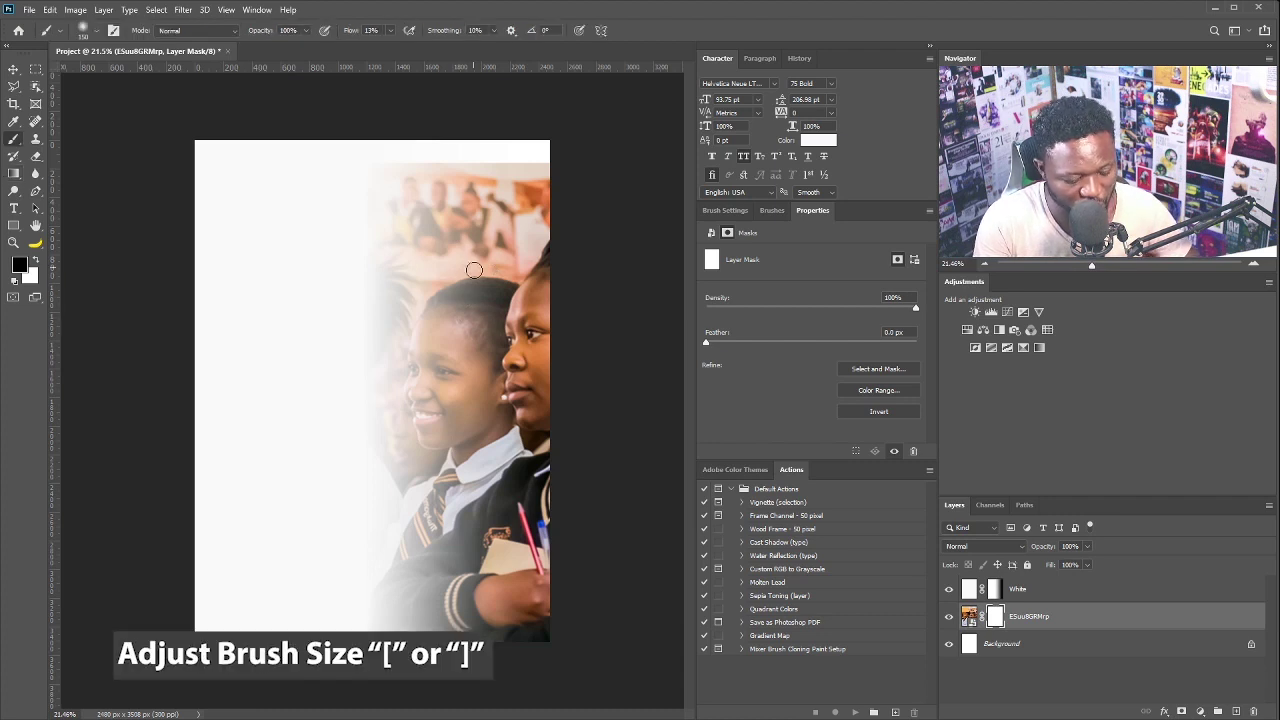
key(bracketright)
key(bracketright)
key(bracketright)
key(bracketright)
key(bracketright)
mouse_move(502, 176)
mouse_down()
mouse_move(423, 140)
mouse_move(504, 171)
mouse_move(422, 189)
mouse_move(373, 228)
mouse_move(539, 135)
mouse_move(440, 205)
mouse_up()
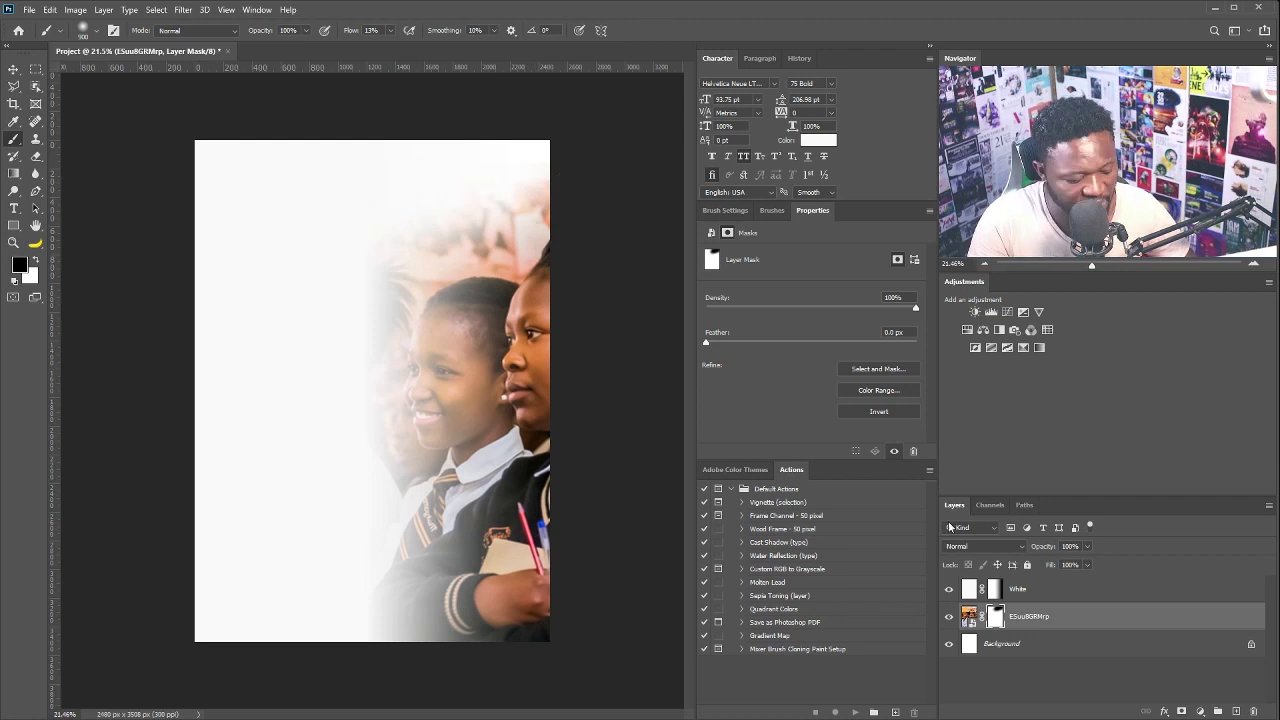
- Load the saved Students channel as a new selection
key(v)
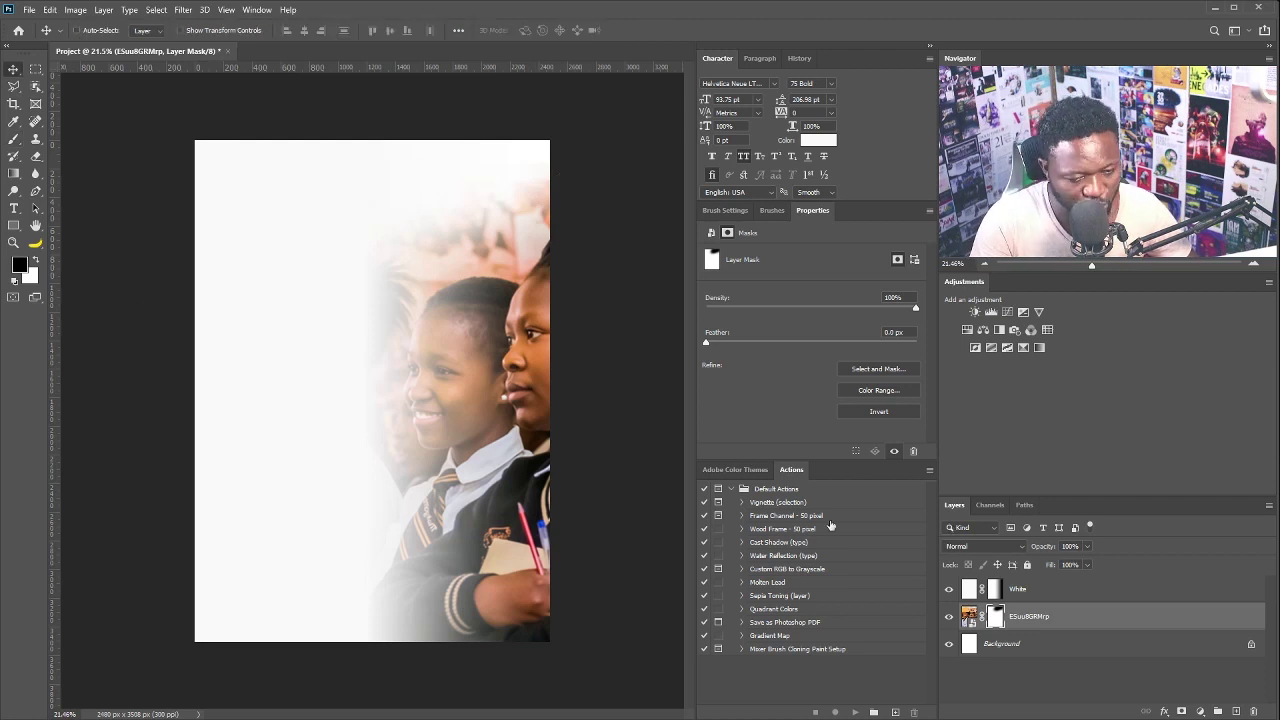
click(160, 10)
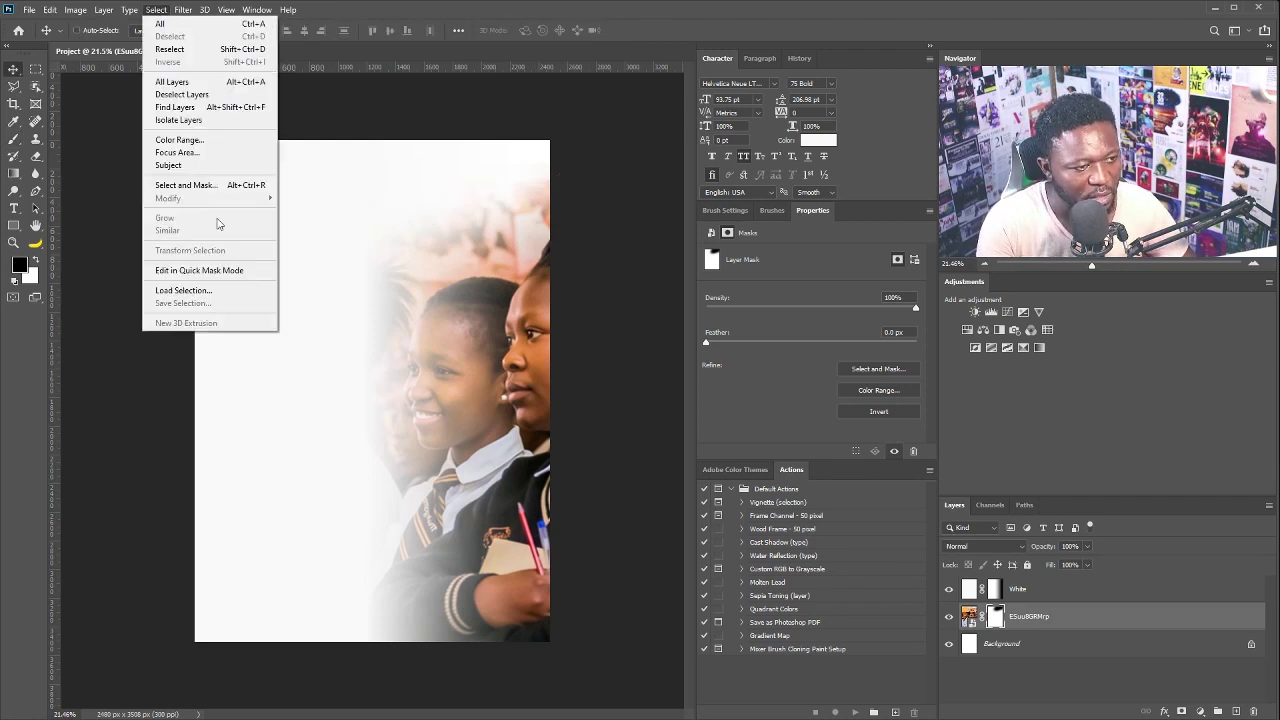
click(225, 292)
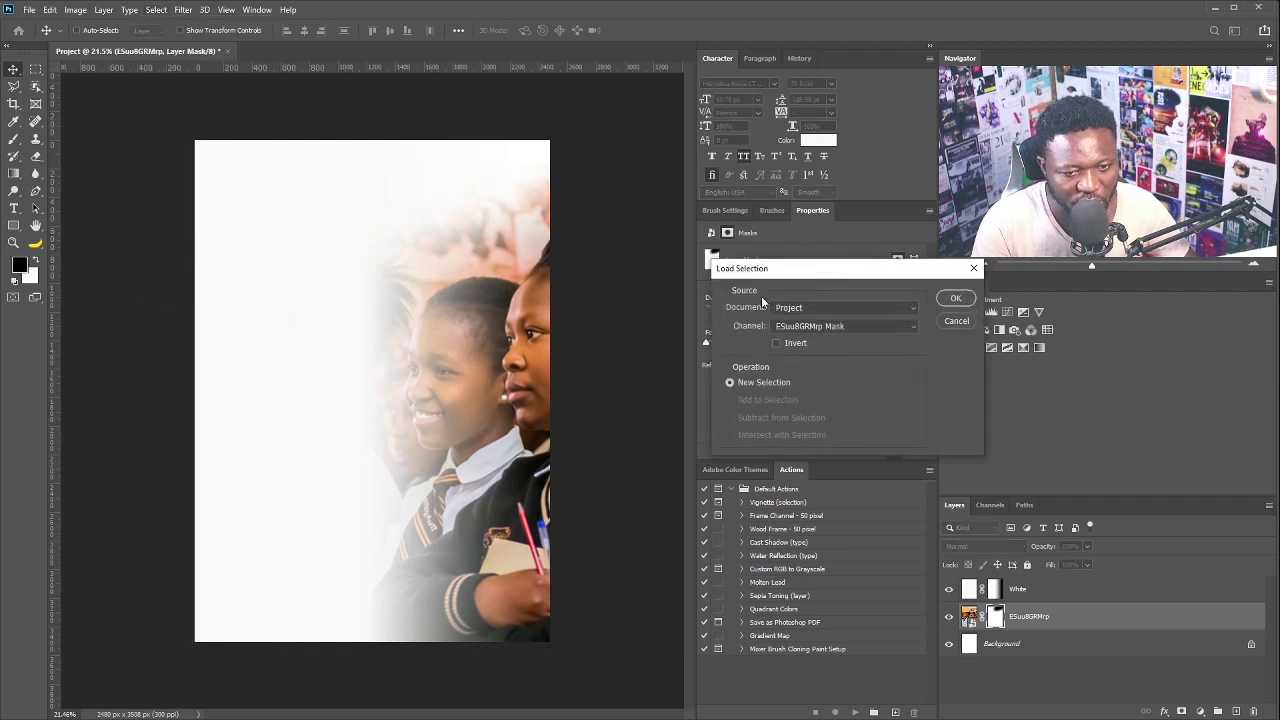
click(815, 307)
click(815, 319)
click(815, 326)
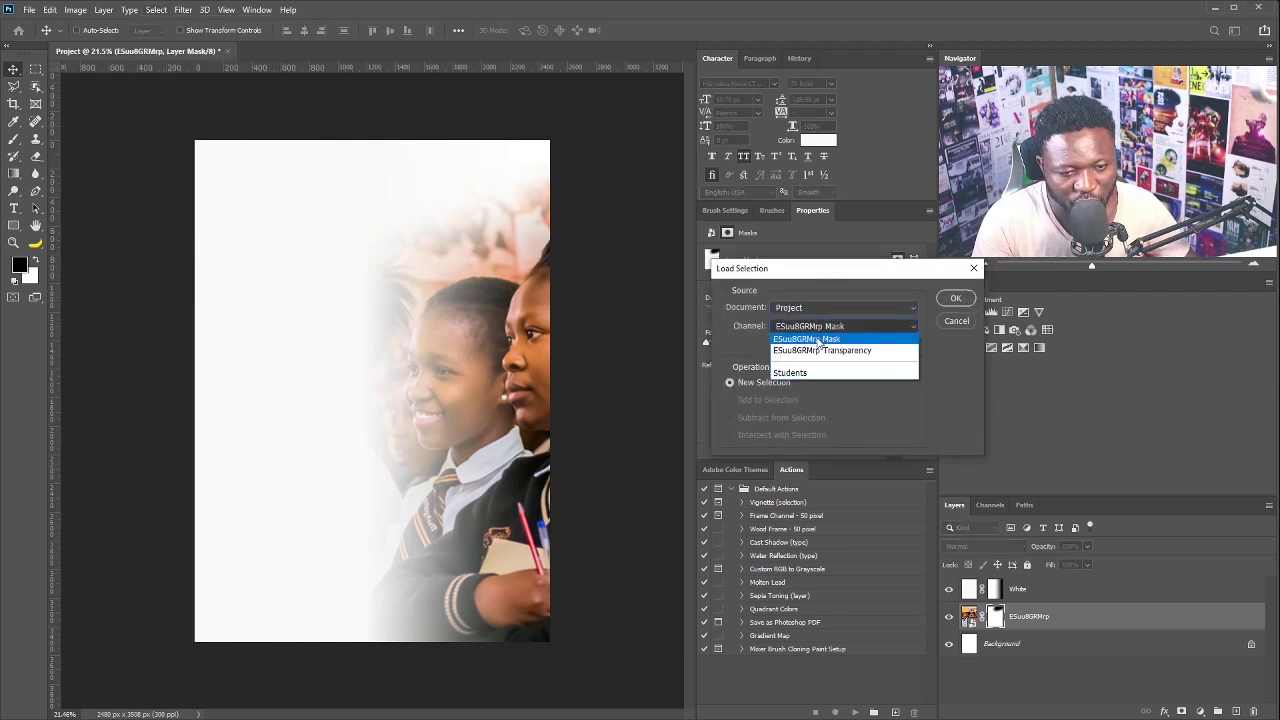
click(800, 372)
click(956, 298)
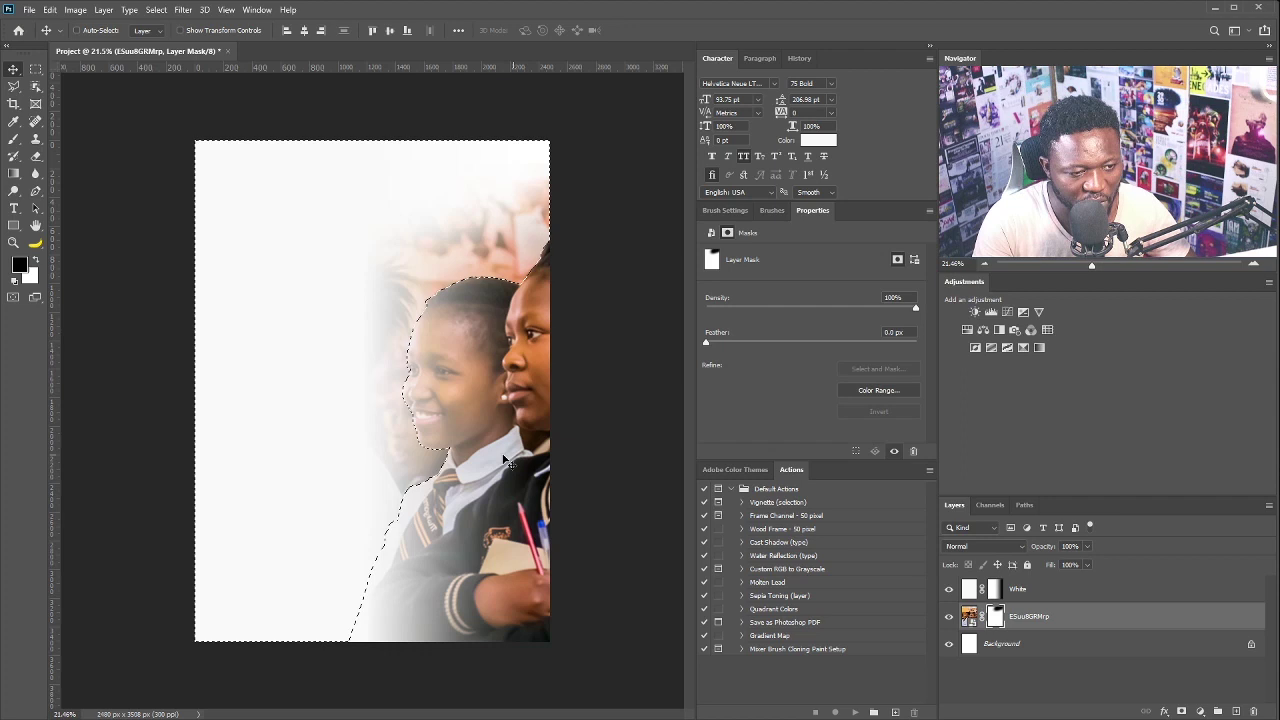
- Invert the selection to cover the students, fill it with black on the White layer's mask, and deselect
click(993, 589)
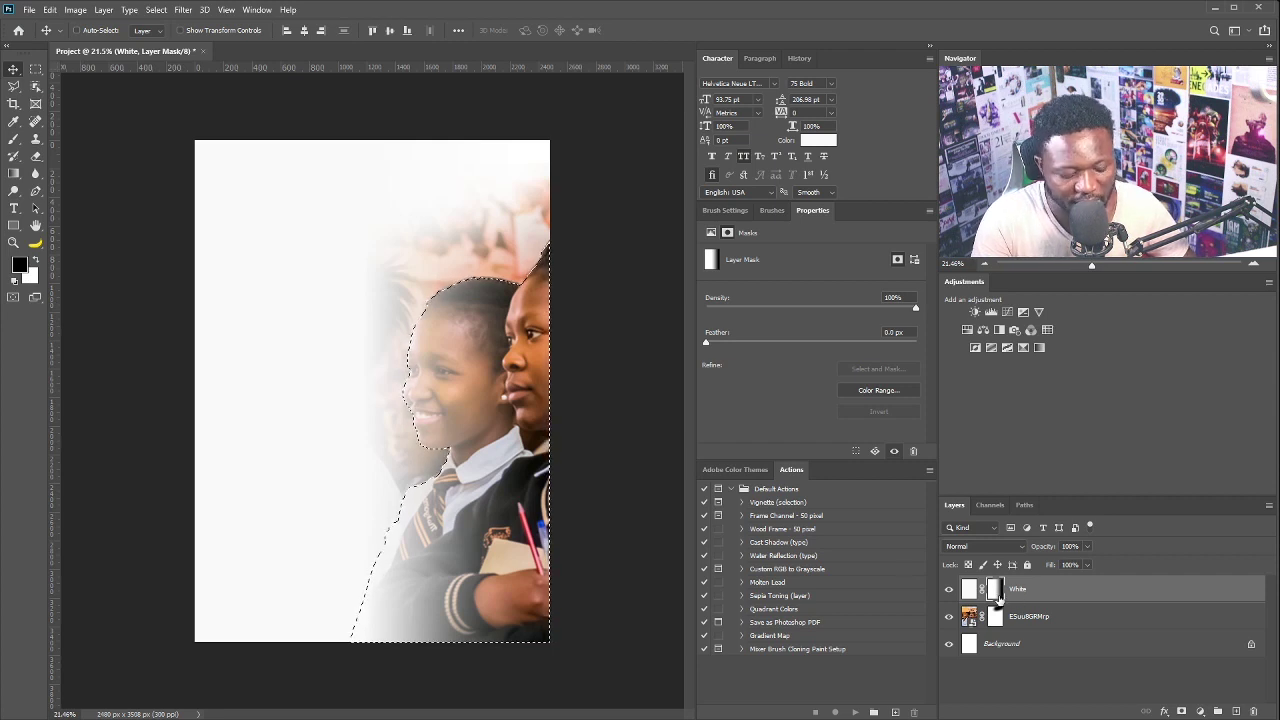
key(alt+BackSpace)
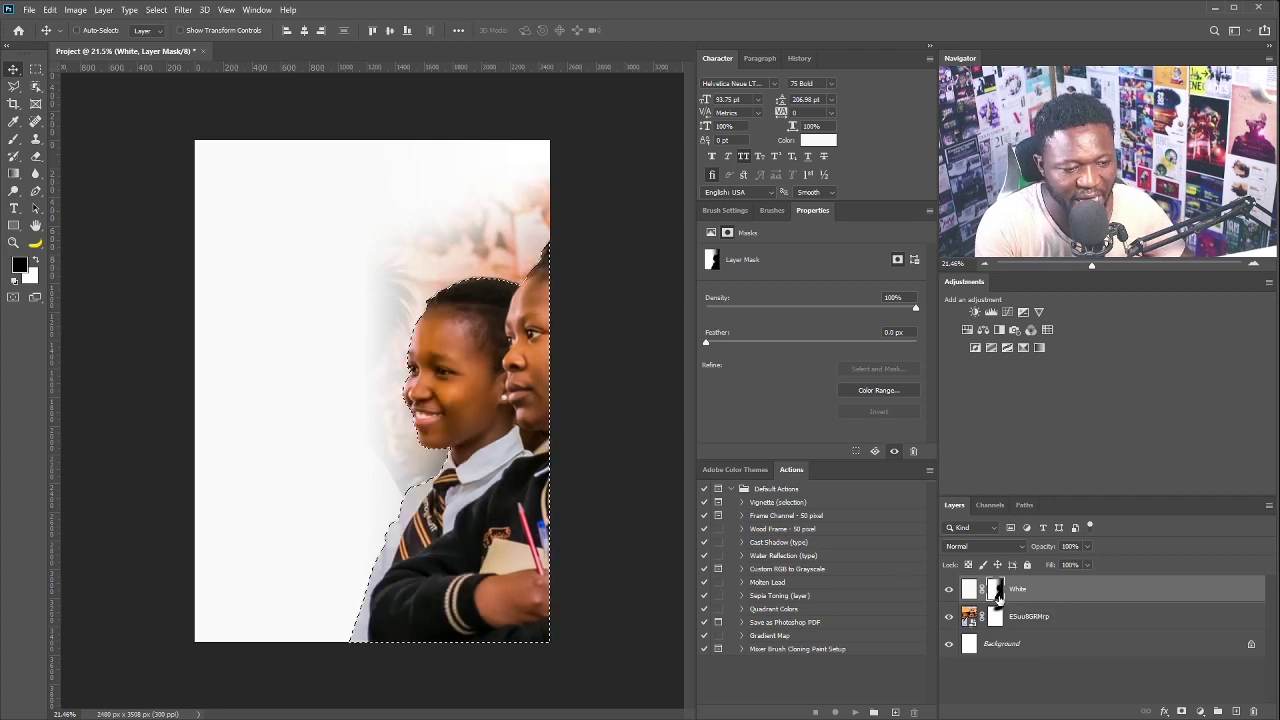
key(ctrl+d)
- Soften the edge around the students by feathering the White layer's mask by 3.2 px
scroll(393, 408, up, 3)
scroll(393, 407, up, 4)
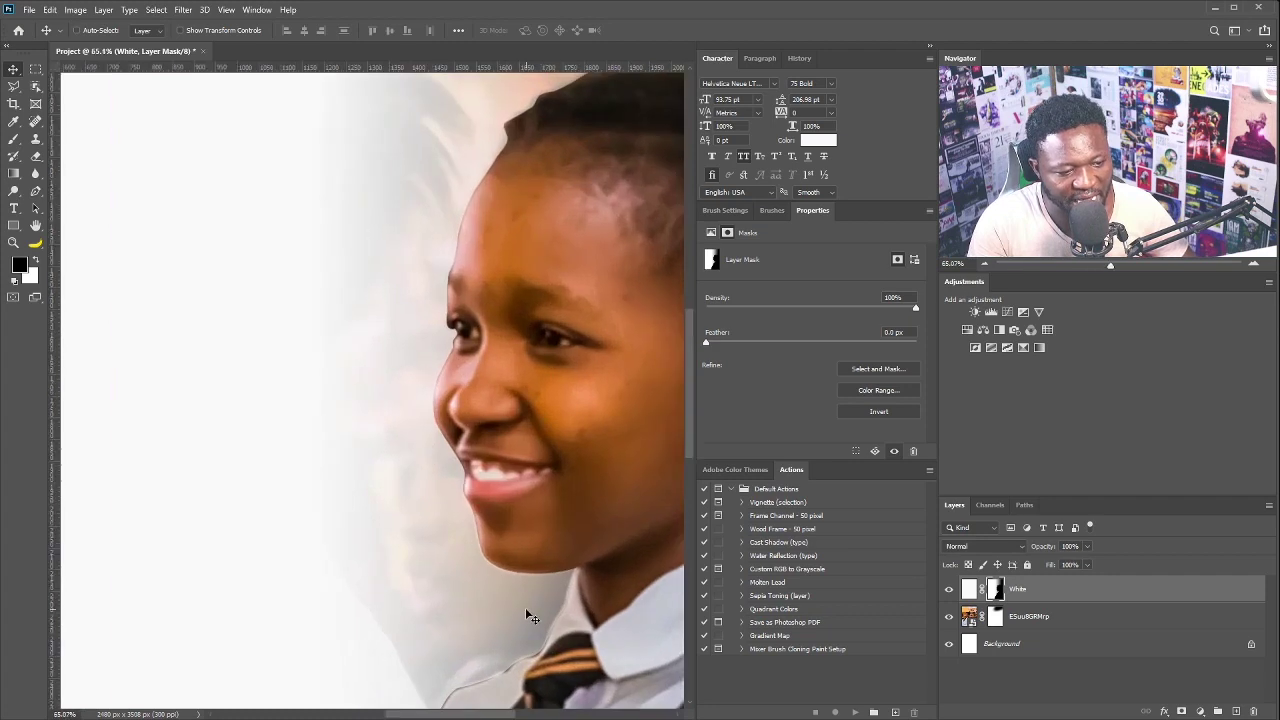
scroll(500, 278, down, 2)
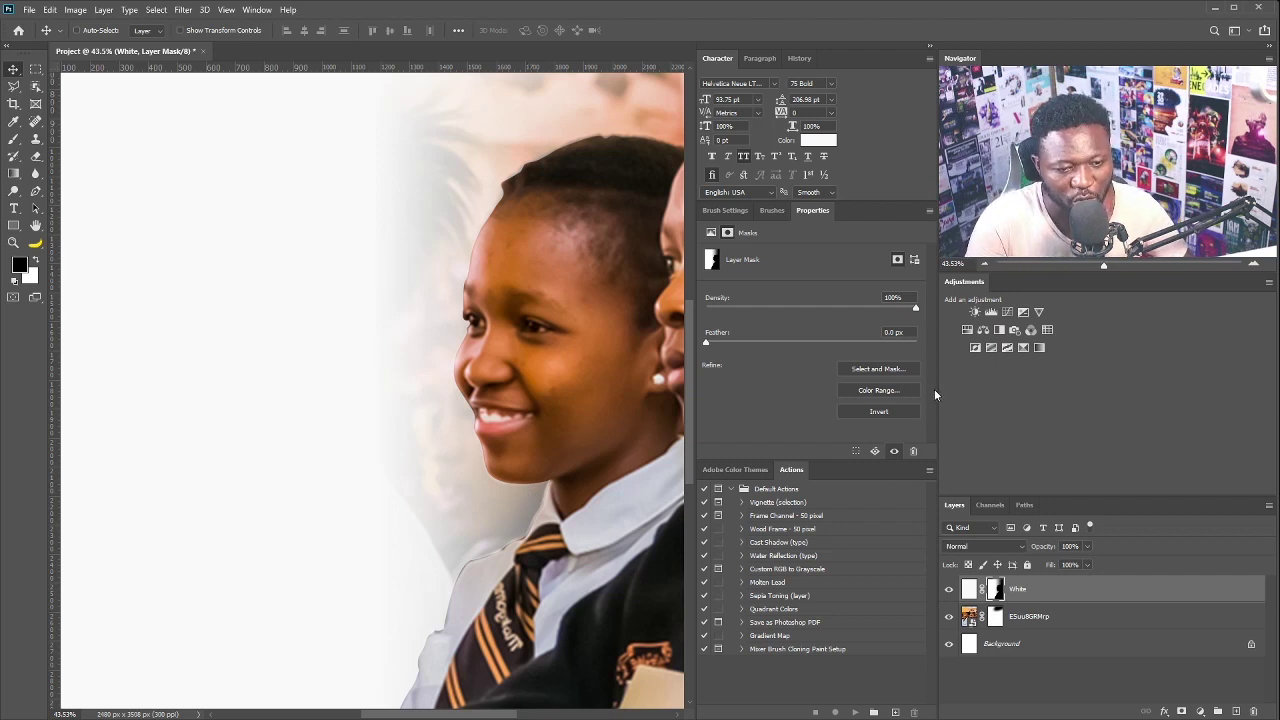
drag(706, 345, 727, 344)
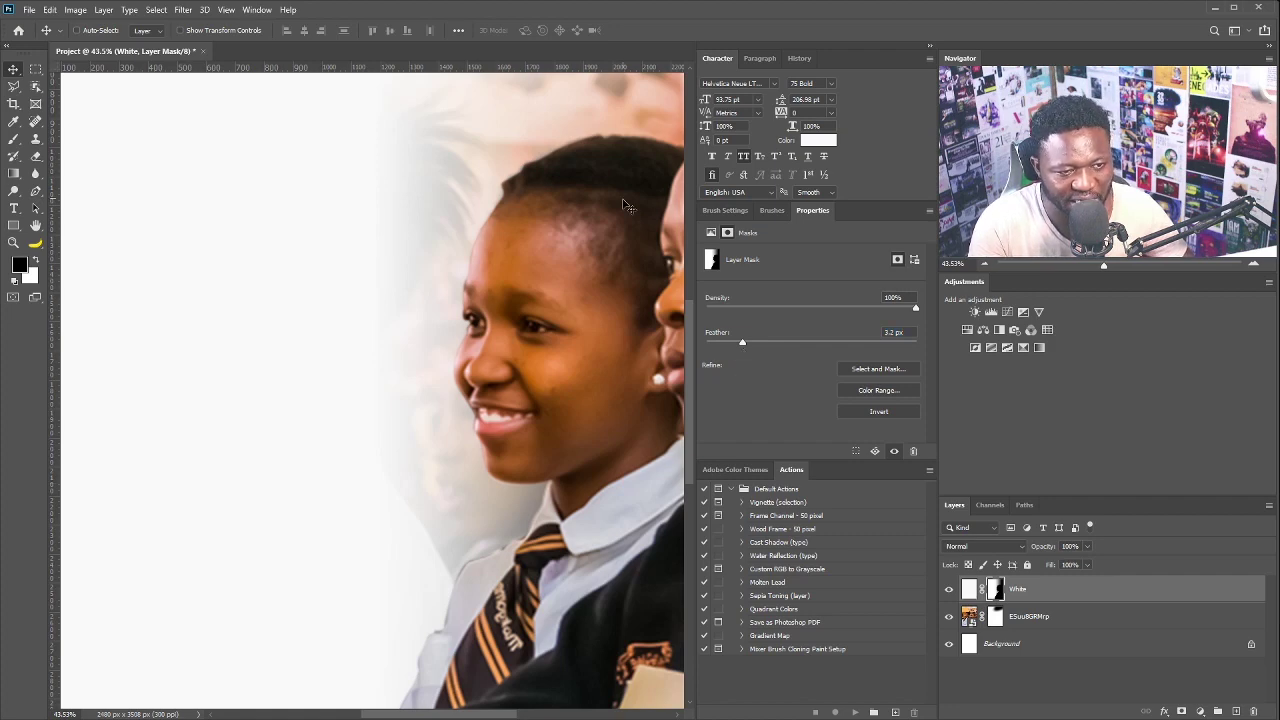
scroll(447, 308, down, 3)
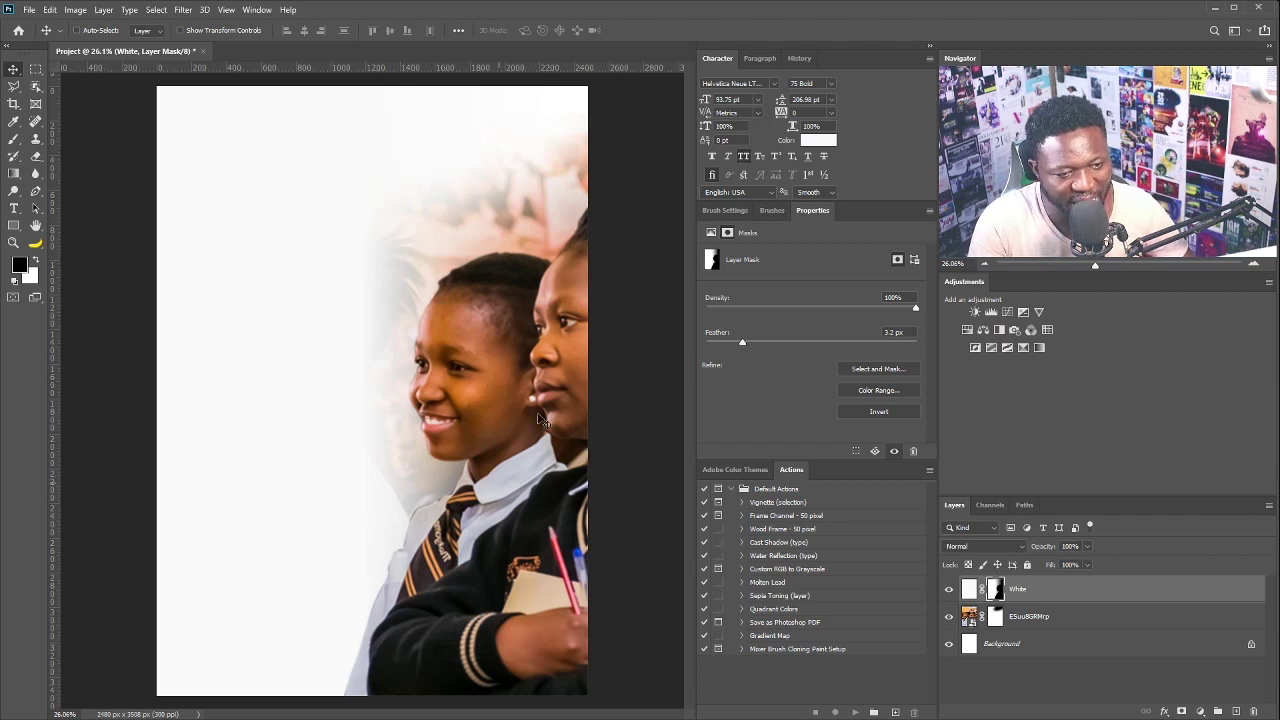
- Duplicate the photo layer and rename the copy Focus
drag(1090, 617, 1235, 711)
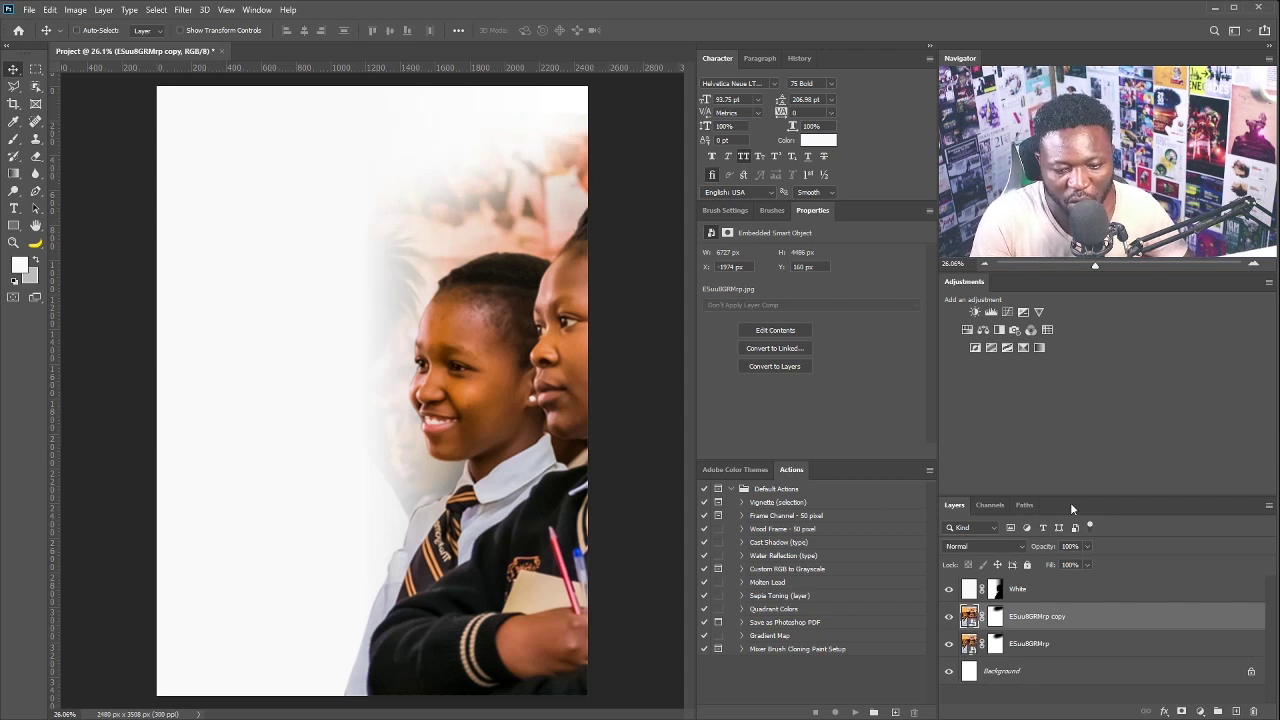
double_click(1034, 616)
text(Focus)
key(Return)
- Apply a Field Blur to the Focus layer, keeping the smiling student's face sharp, with blur pins on the other student's face and hand (14 px)
click(183, 9)
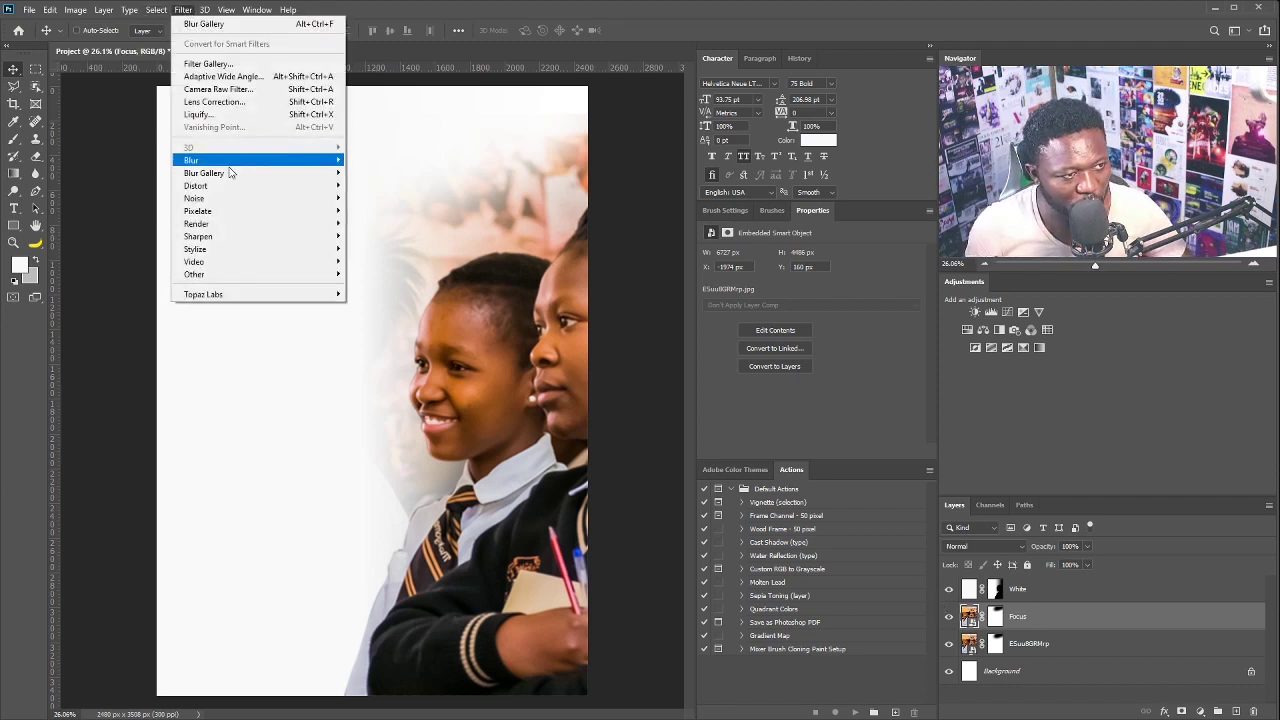
mouse_move(230, 173)
click(373, 172)
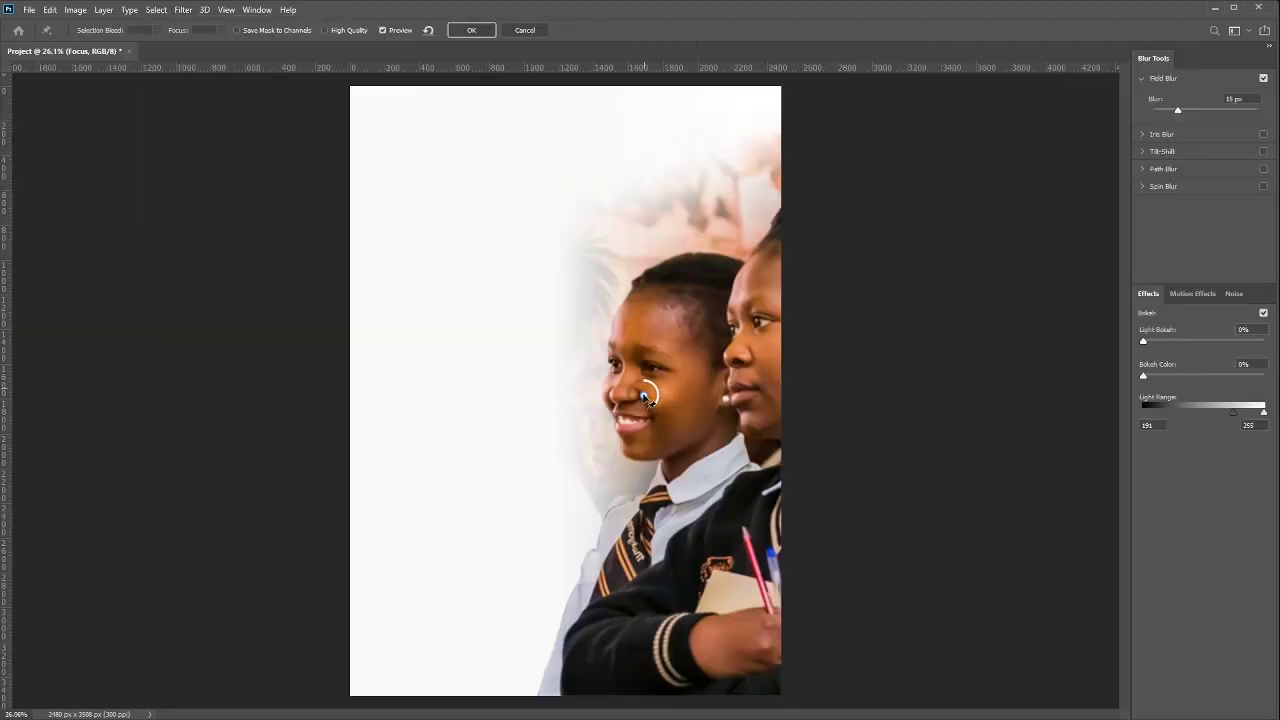
drag(1177, 109, 1128, 110)
click(750, 365)
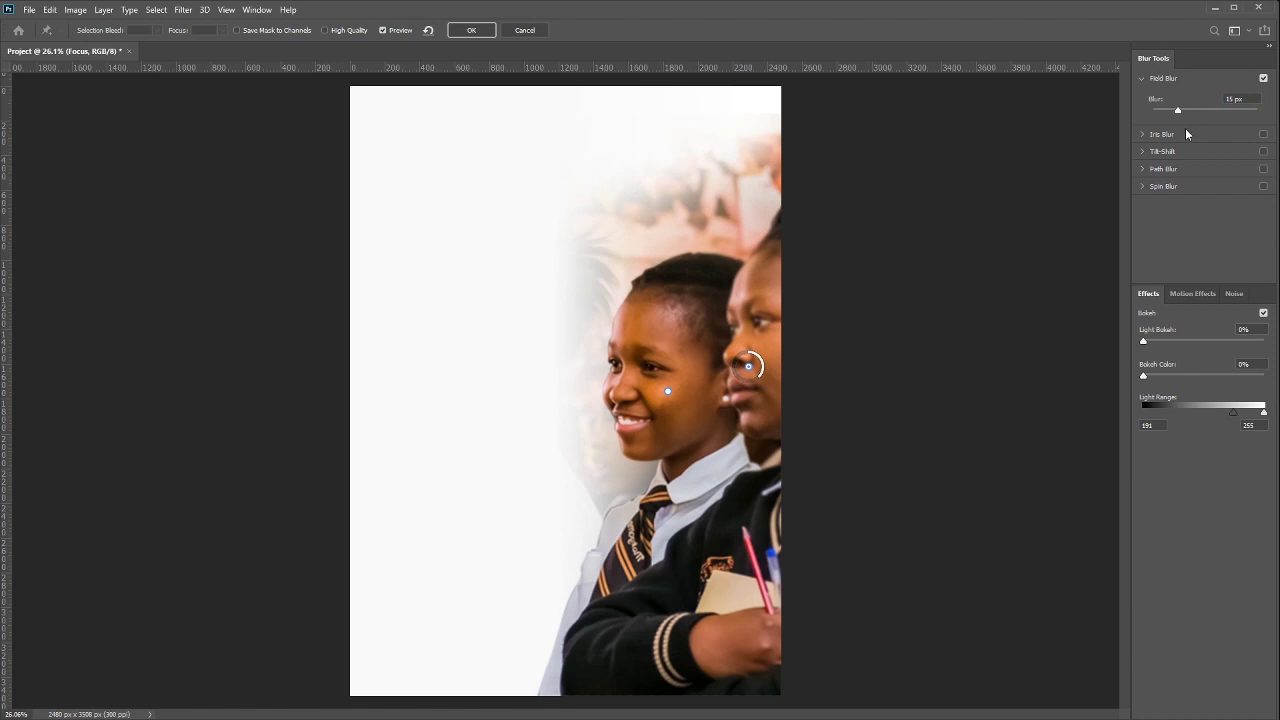
drag(1177, 109, 1179, 110)
drag(1182, 111, 1177, 112)
click(731, 629)
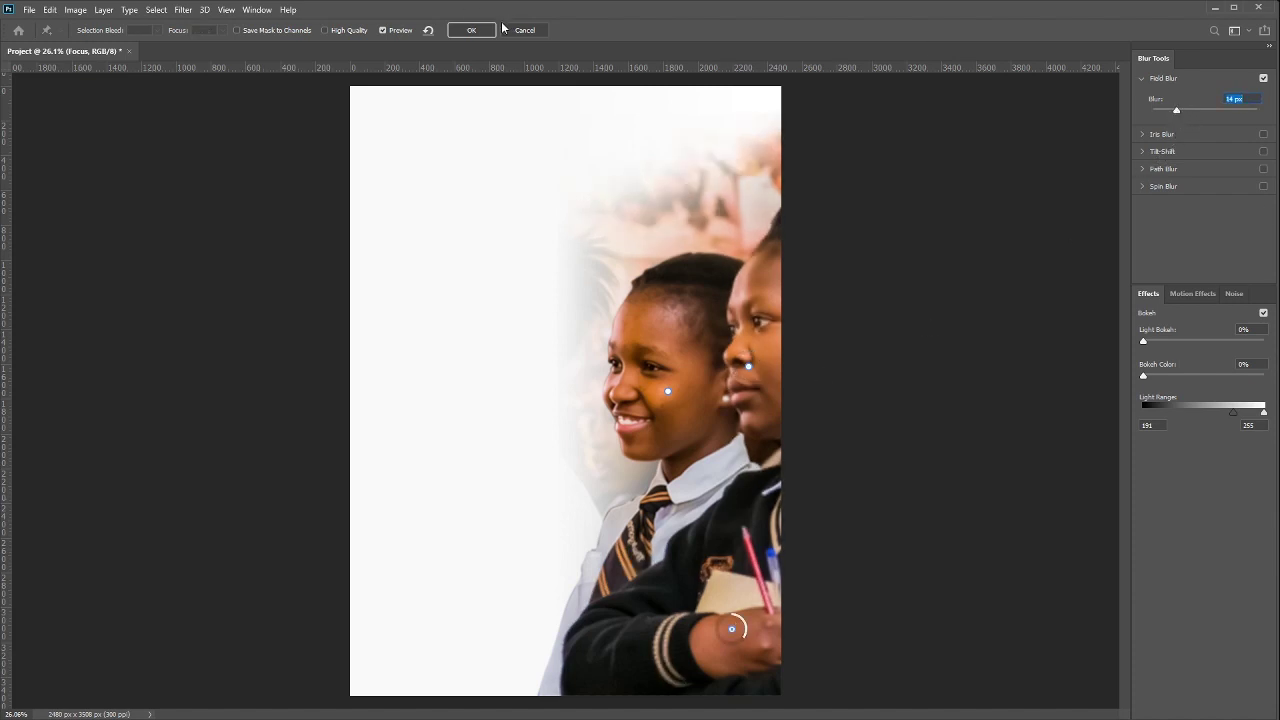
click(472, 30)
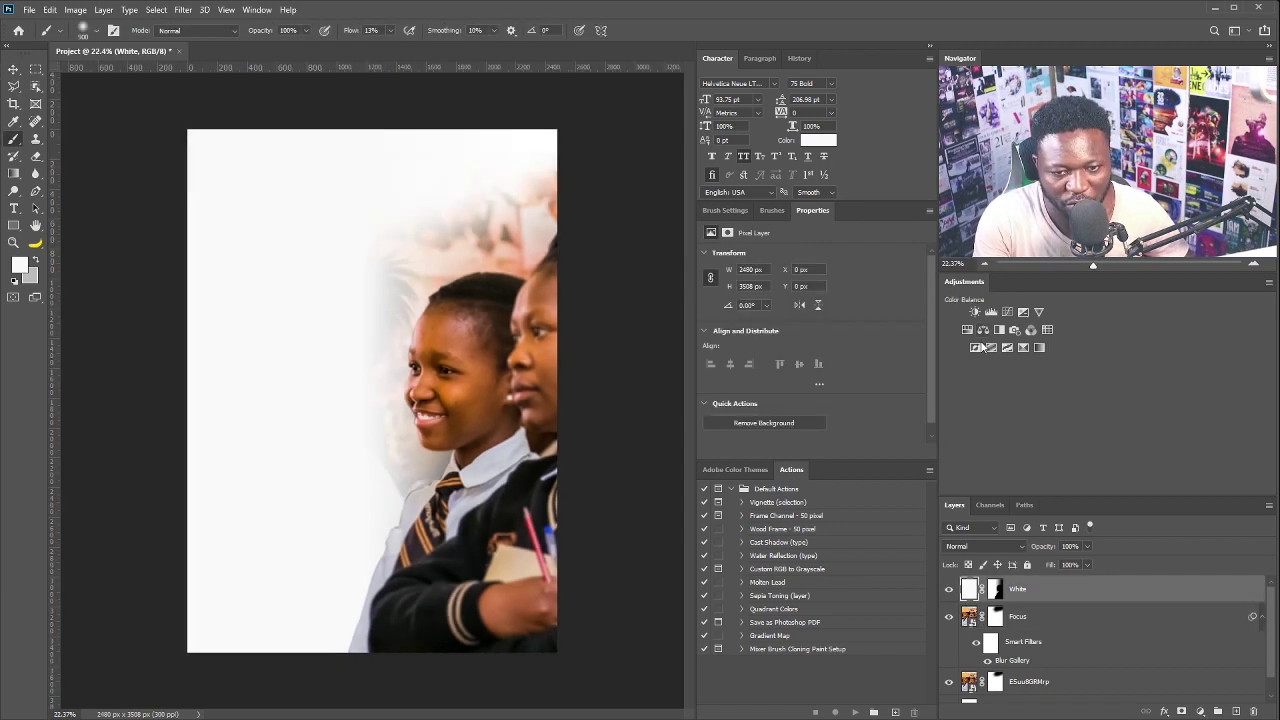
- Add a Hue/Saturation adjustment above the White layer and lower the saturation to -36
click(967, 329)
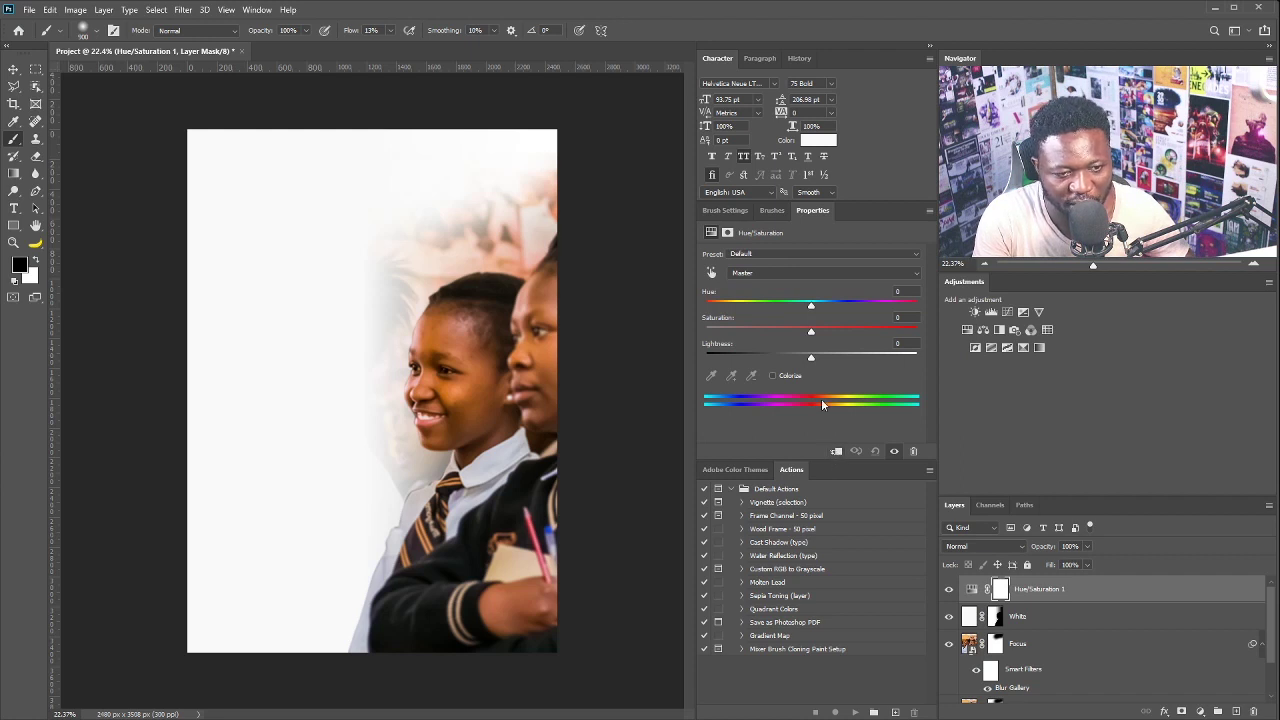
drag(812, 334, 782, 337)
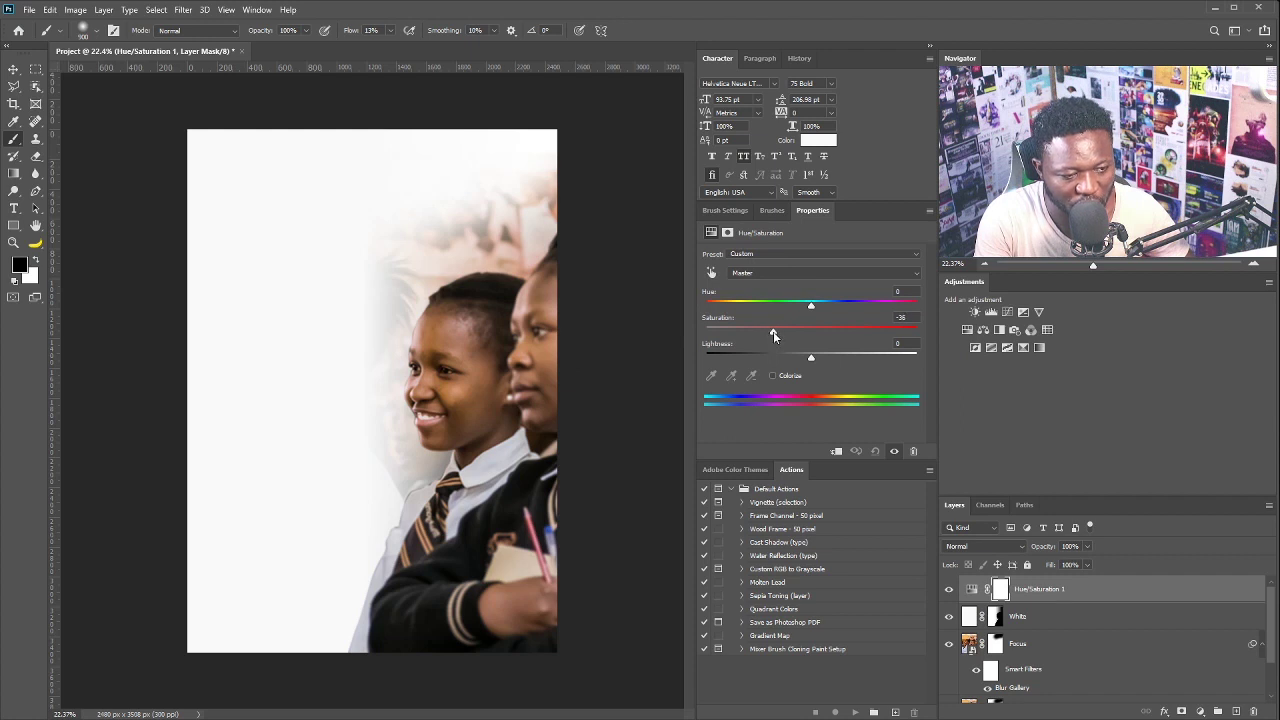
scroll(430, 358, up, 3)
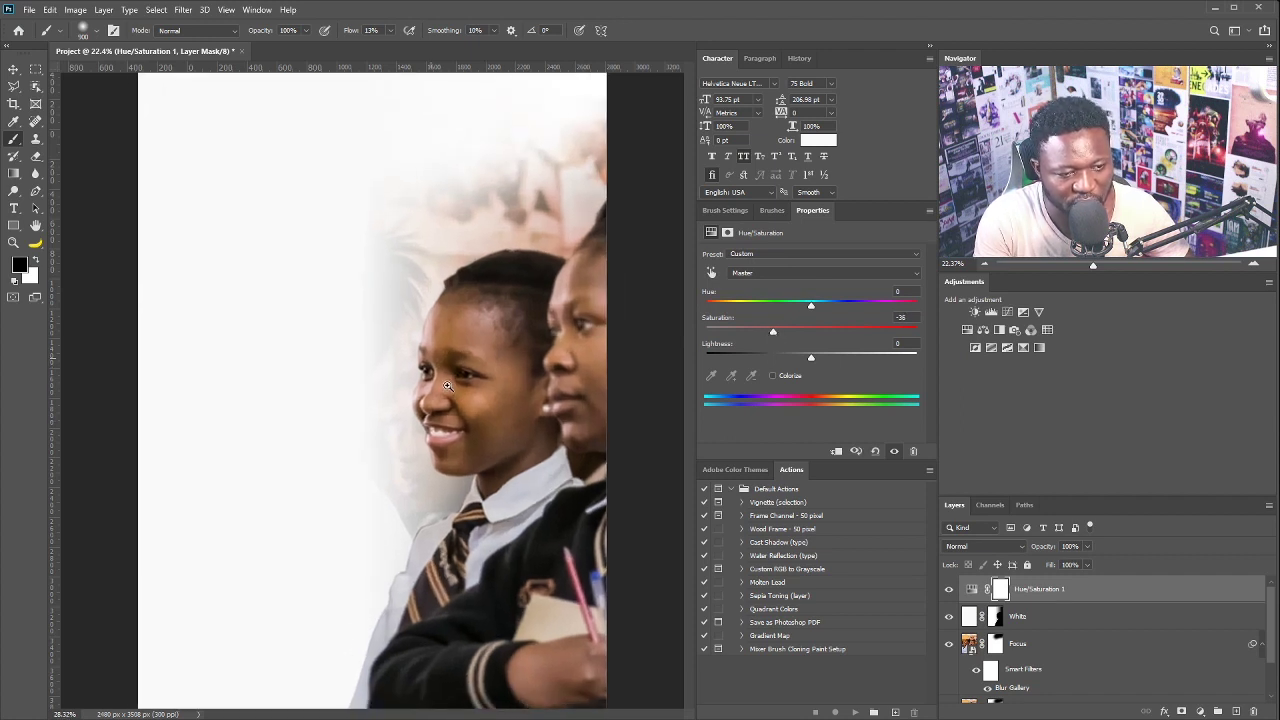
- Add a Curves adjustment and shape a gentle S-curve that darkens the shadows and lifts the highlights
click(1007, 313)
click(791, 410)
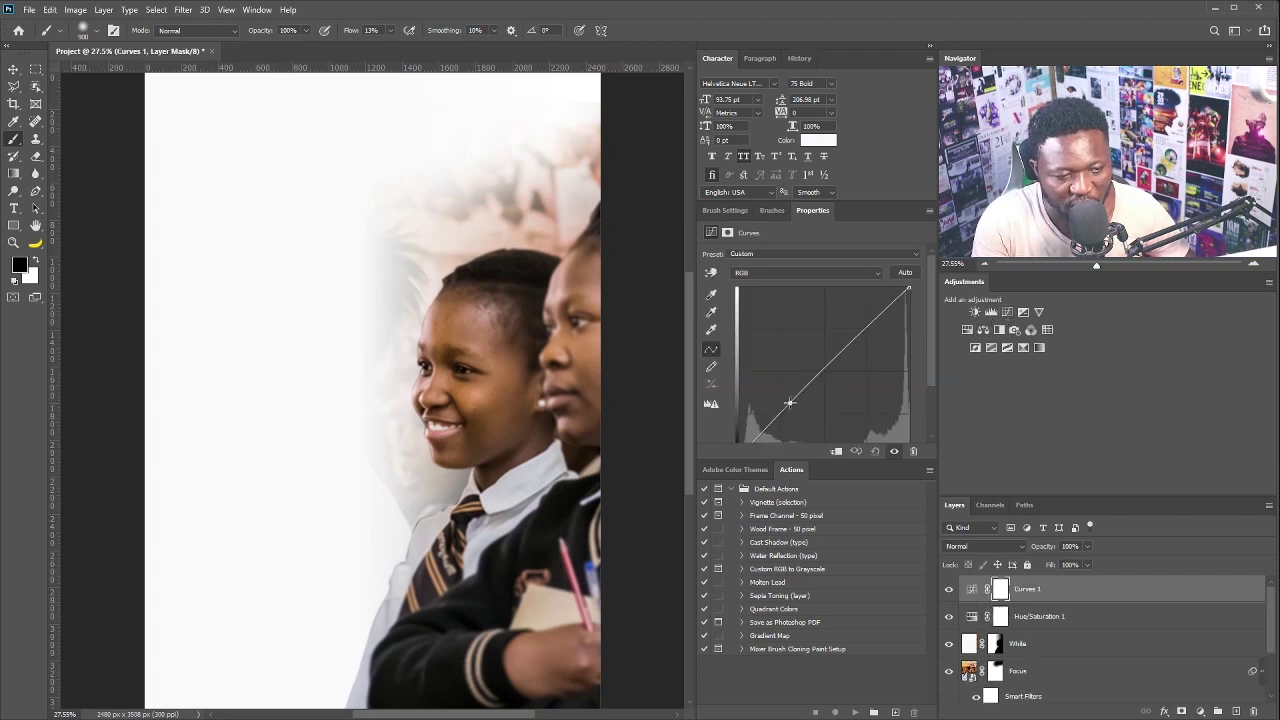
drag(833, 376, 847, 343)
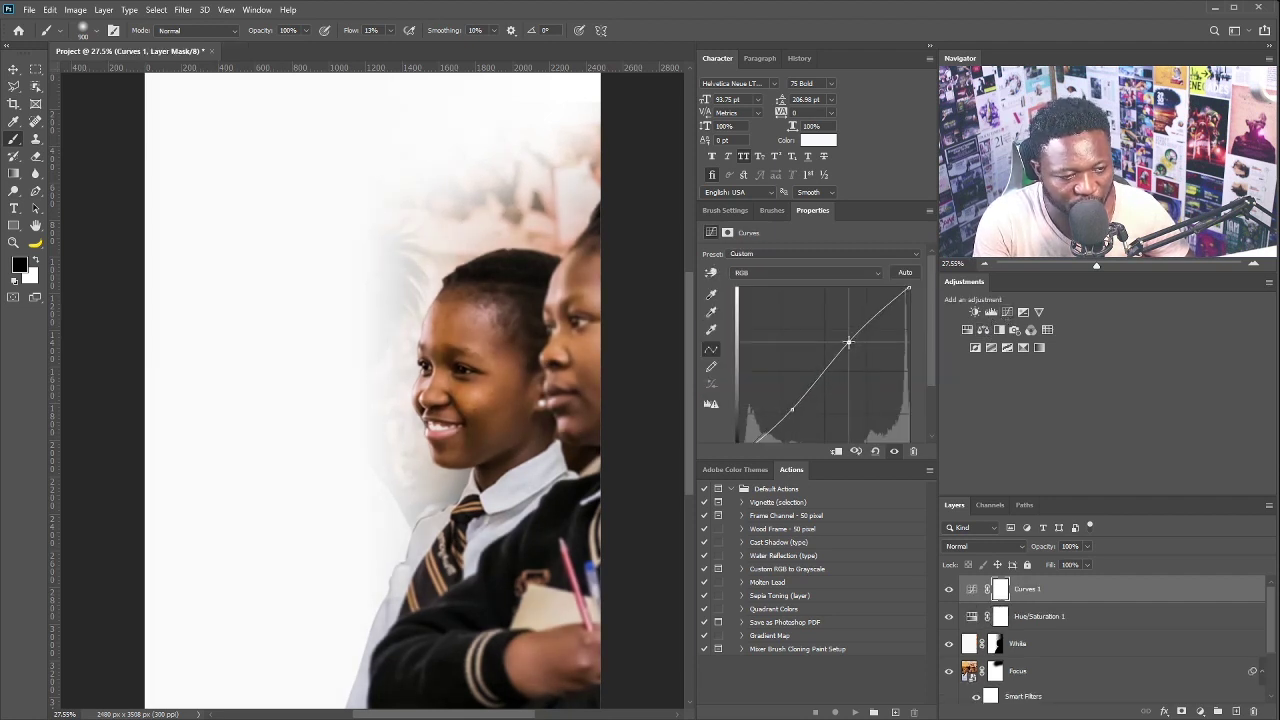
drag(792, 410, 792, 413)
drag(848, 342, 850, 344)
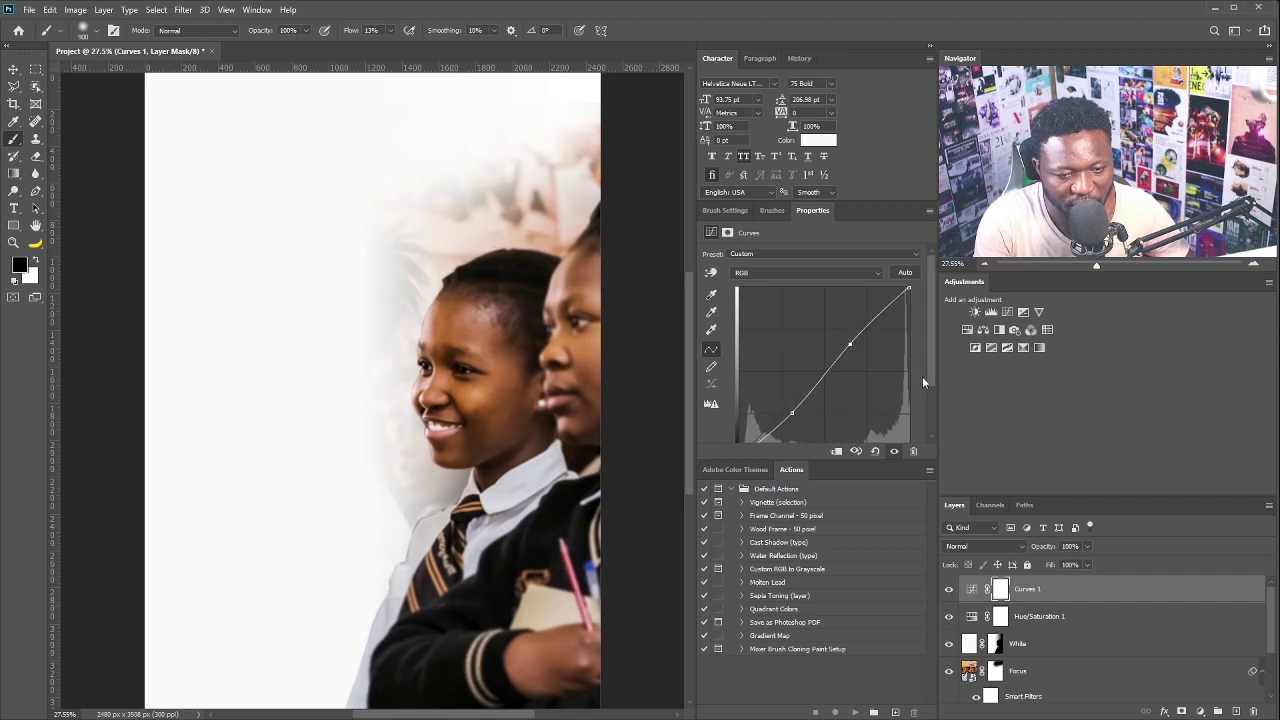
- Add a Color Balance adjustment and shift the midtones toward red to +7
click(983, 330)
drag(794, 283, 805, 284)
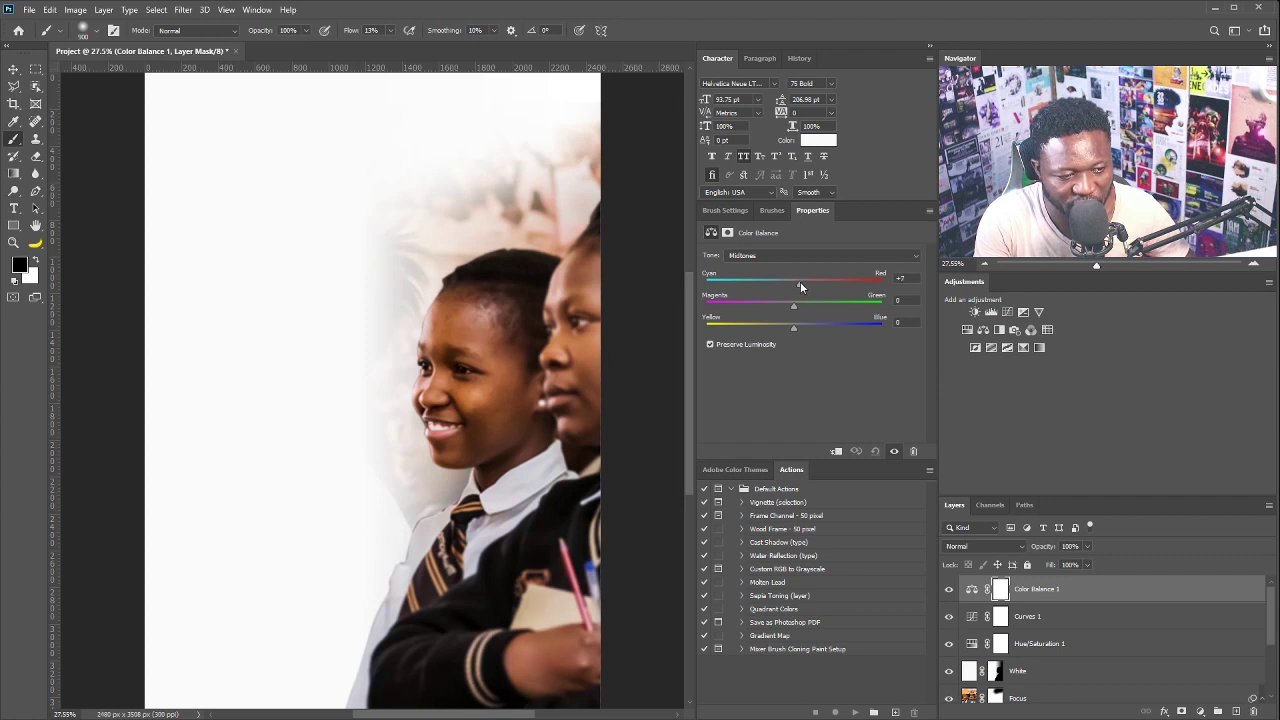
scroll(480, 395, down, 1)
scroll(480, 395, down, 1)
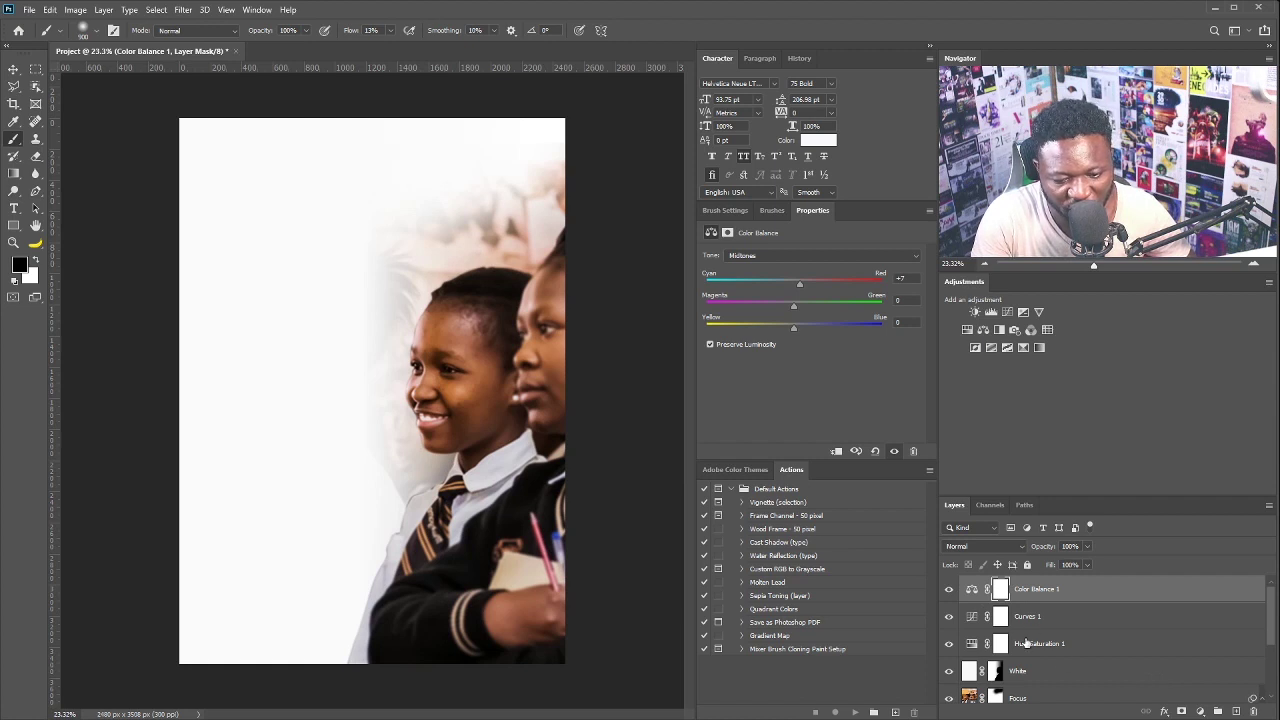
- Add a Brightness/Contrast adjustment directly above the White layer with brightness 17 and contrast -31
click(1032, 670)
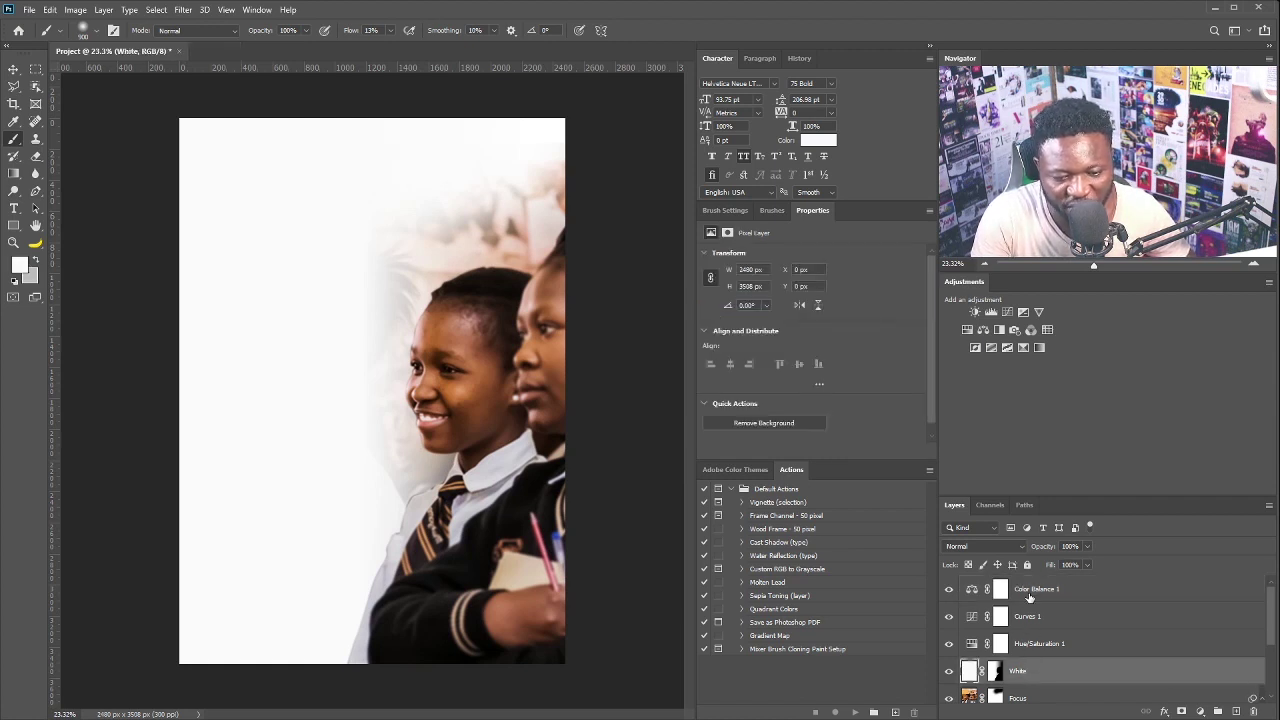
click(974, 312)
drag(813, 290, 795, 320)
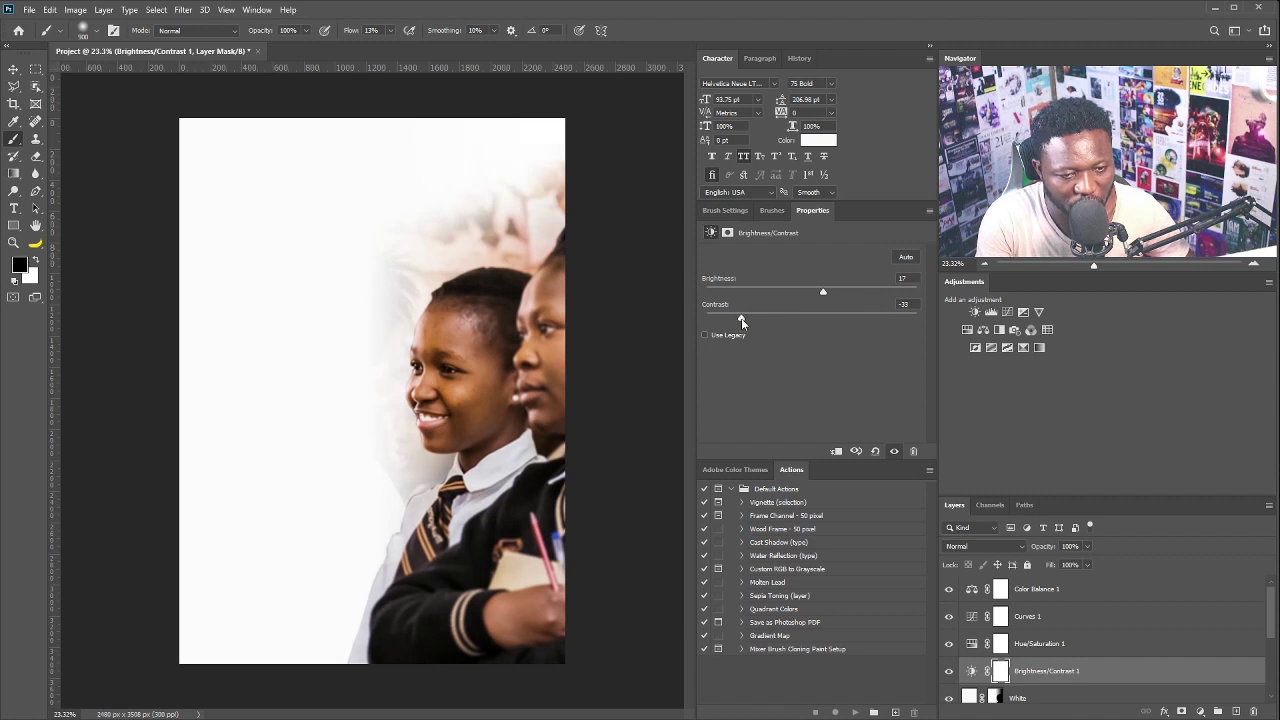
scroll(541, 408, down, 1)
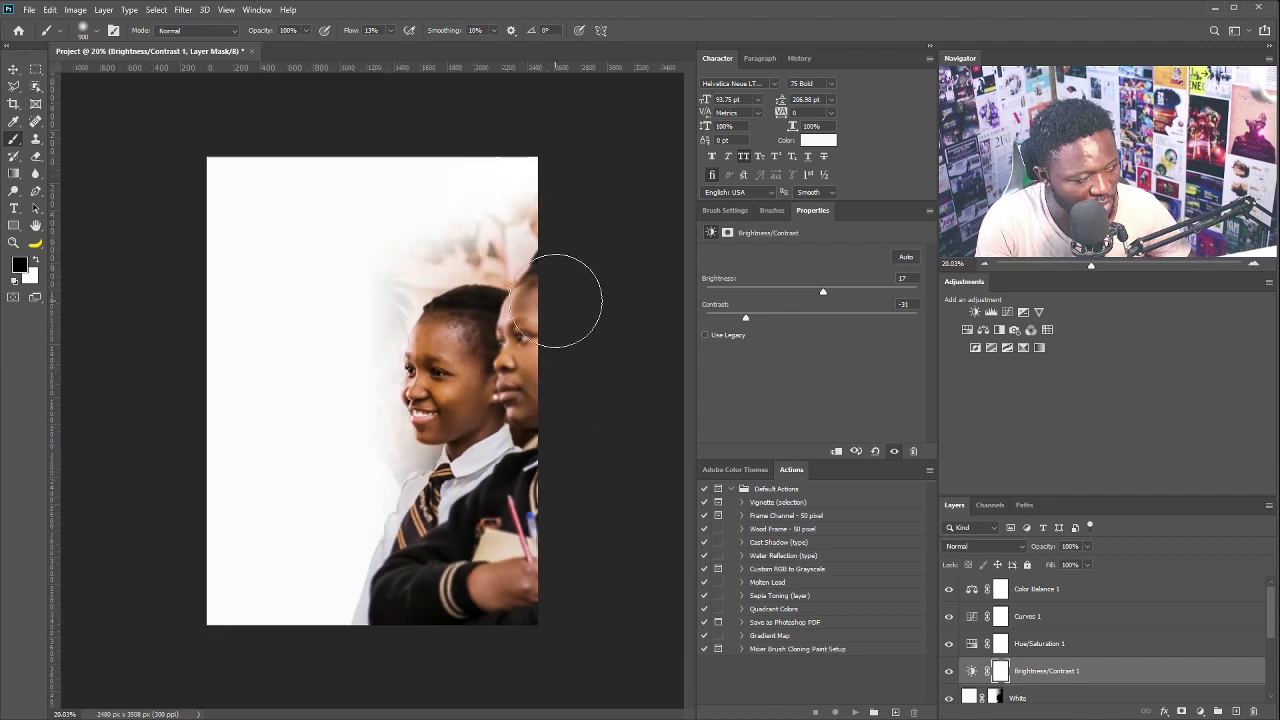
- Draw a square at the poster's lower-left corner and scale it down to about 146 px per side
key(v)
scroll(385, 365, up, 1)
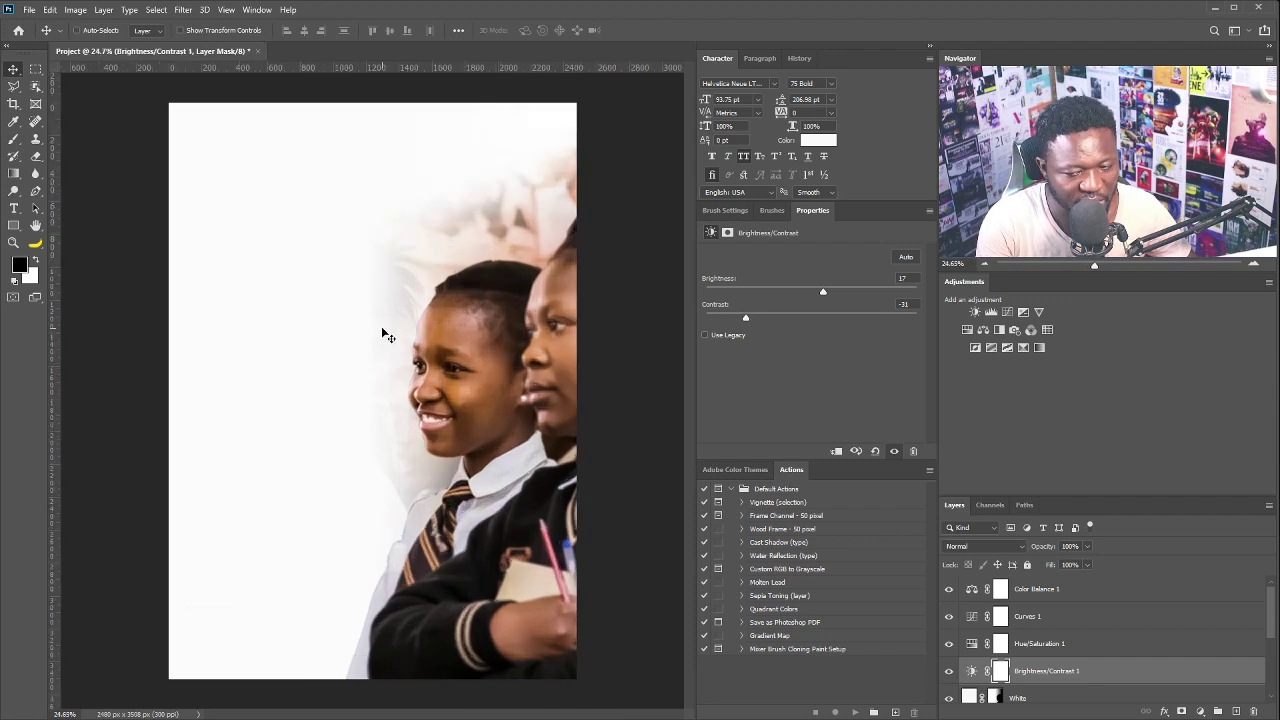
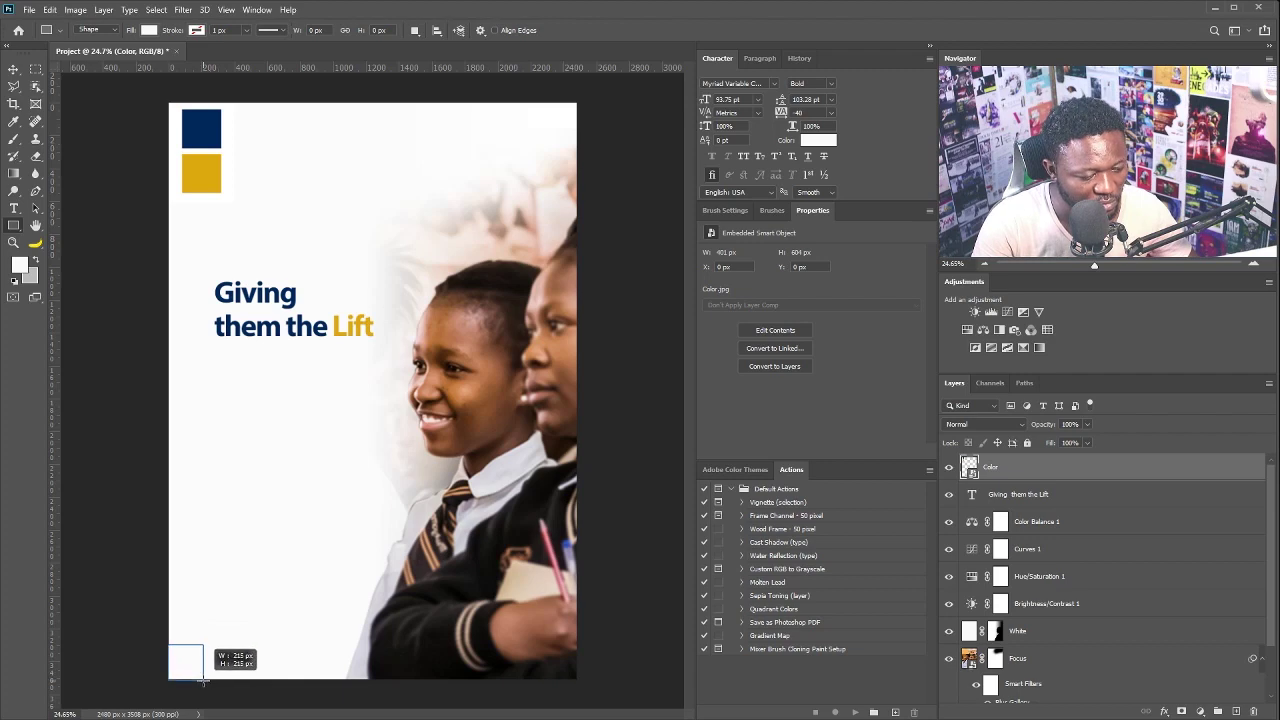
drag(203, 680, 204, 680)
drag(181, 539, 204, 590)
key(v)
drag(192, 650, 400, 575)
click(994, 494)
click(996, 469)
key(ctrl+t)
drag(320, 548, 297, 571)
key(Return)
- Give the square a navy stroke and place a vertical margin guide along its right edge
click(734, 295)
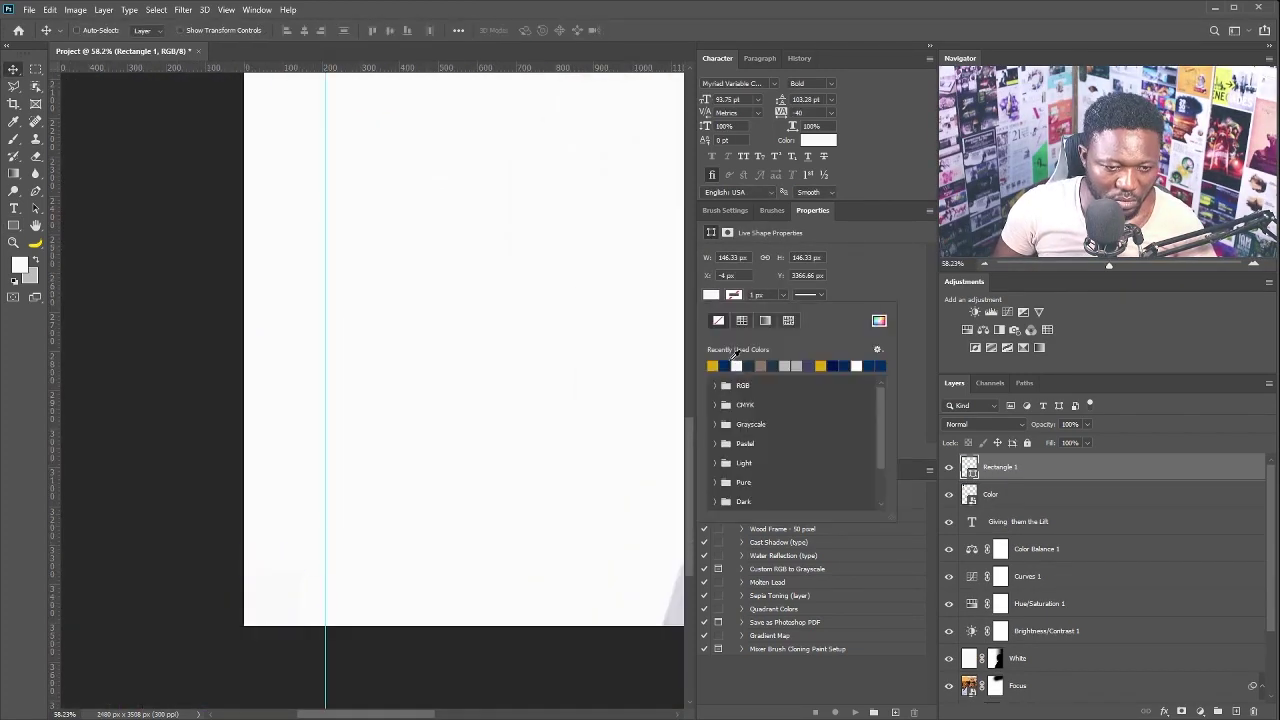
click(727, 366)
drag(325, 437, 297, 437)
drag(380, 500, 300, 510)
drag(394, 492, 275, 563)
- Use the square in the upper-left and lower-right corners to place the remaining three margin guides, and delete it
drag(229, 607, 425, 148)
drag(449, 69, 445, 342)
drag(507, 262, 460, 262)
scroll(460, 262, down, 4)
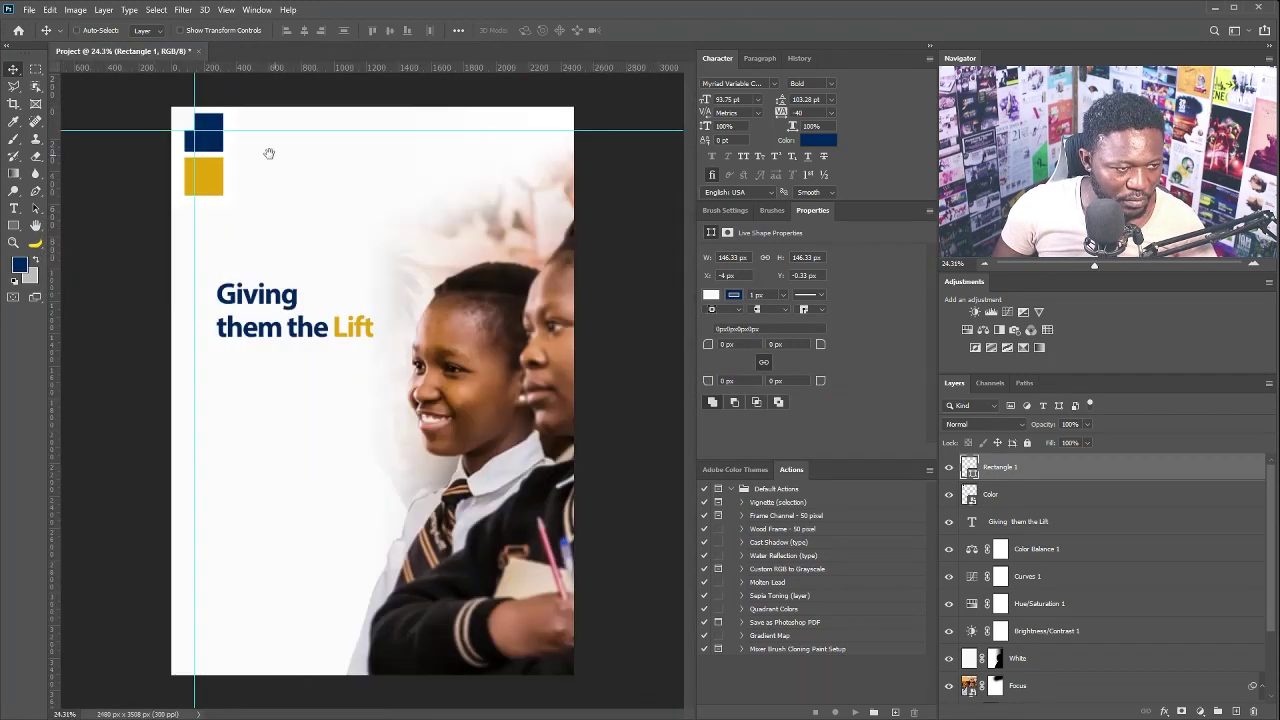
drag(183, 120, 561, 665)
drag(560, 67, 560, 651)
key(Delete)
- Align the "Giving them the Lift" headline with the left margin guide and scale it up to about 110%
ctrl+click(267, 306)
drag(268, 311, 246, 318)
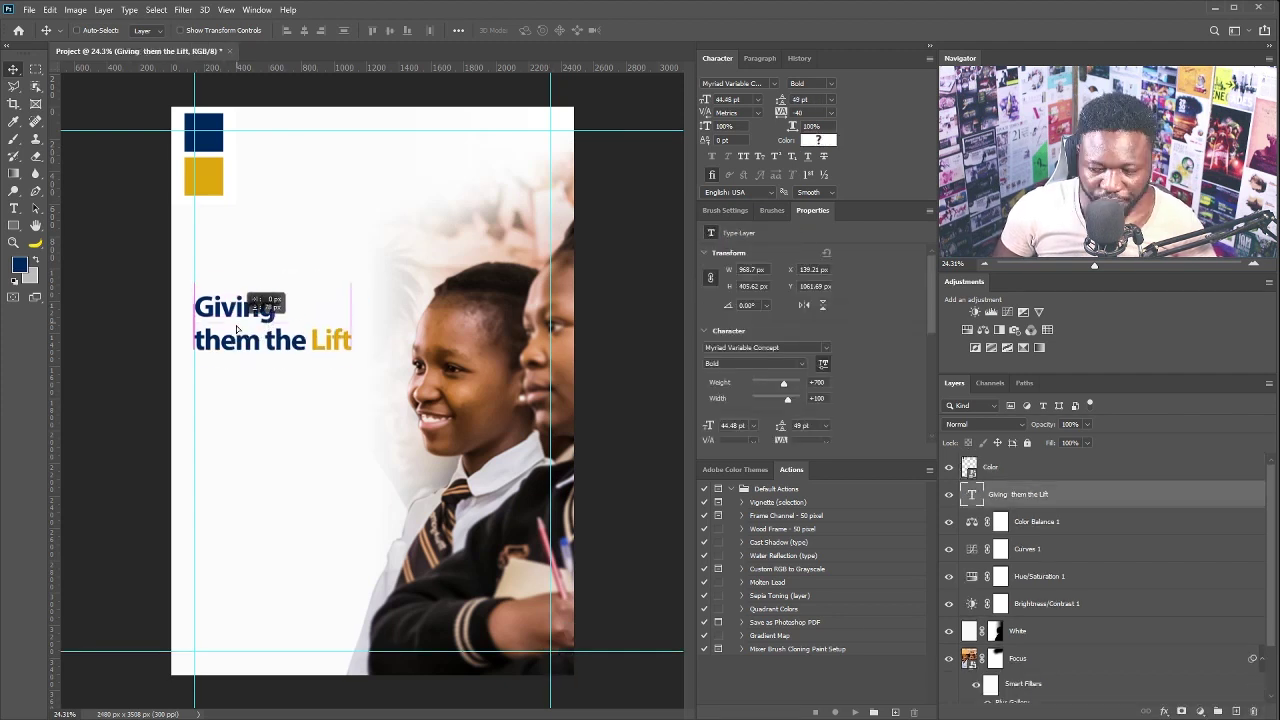
key(ctrl+t)
mouse_move(351, 297)
mouse_down()
mouse_move(372, 291)
mouse_move(362, 301)
mouse_up()
key(Return)
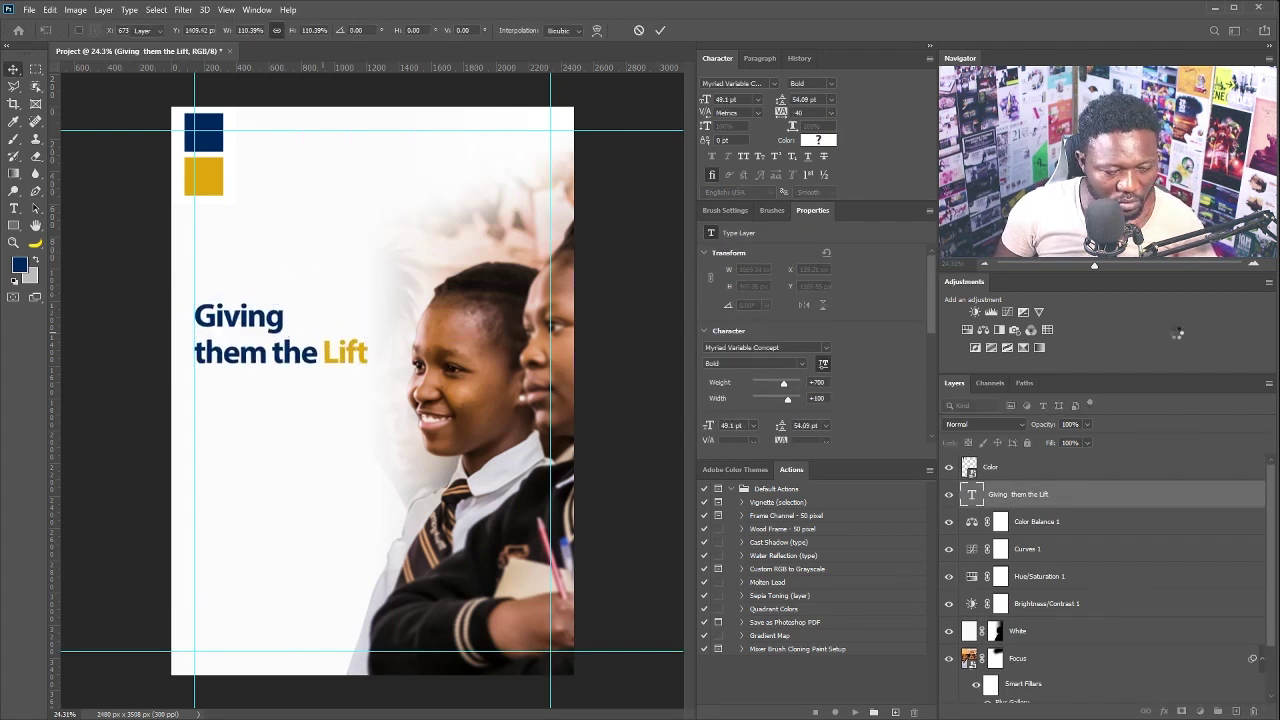
- Create a paragraph text box below the headline and paste the intro copy "We are passionate about the Nigerian child's future…"
click(14, 208)
mouse_move(194, 377)
mouse_down()
mouse_move(366, 548)
mouse_move(386, 545)
mouse_up()
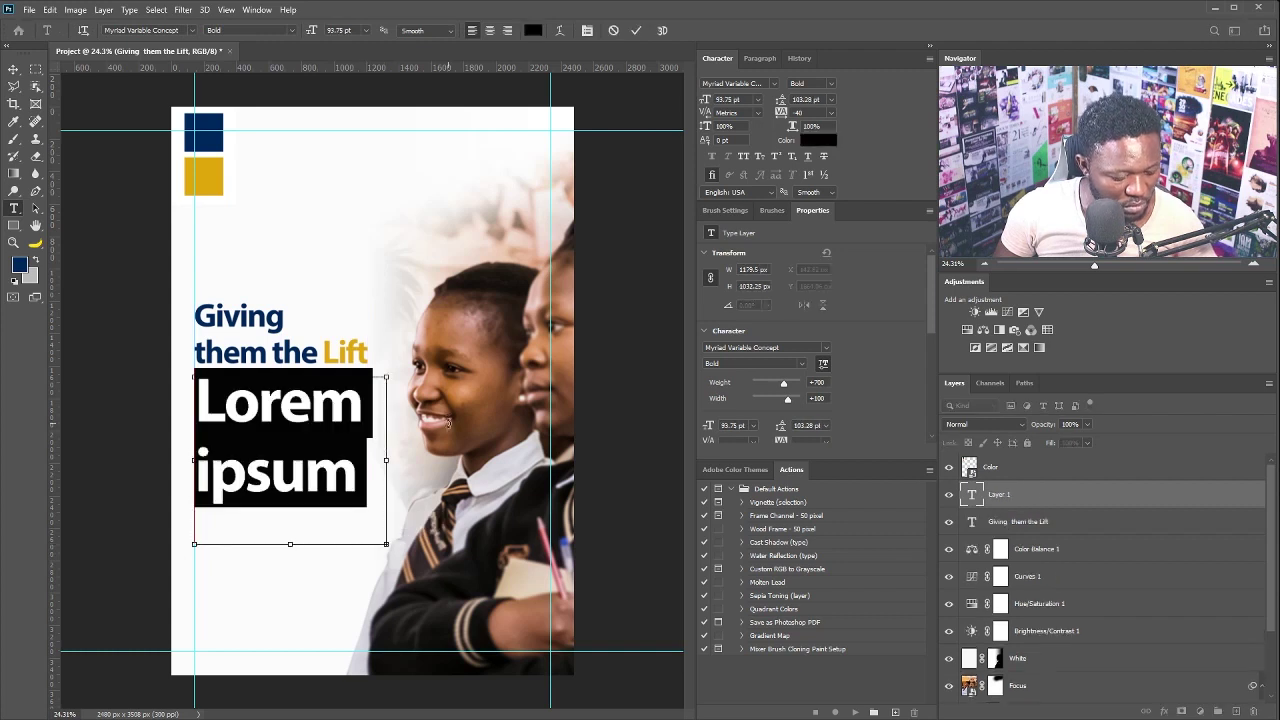
key(ctrl+v)
key(ctrl+a)
- Set the intro paragraph to the Light style at 18 pt with 23.28 pt leading
click(831, 84)
click(887, 113)
click(759, 100)
click(740, 182)
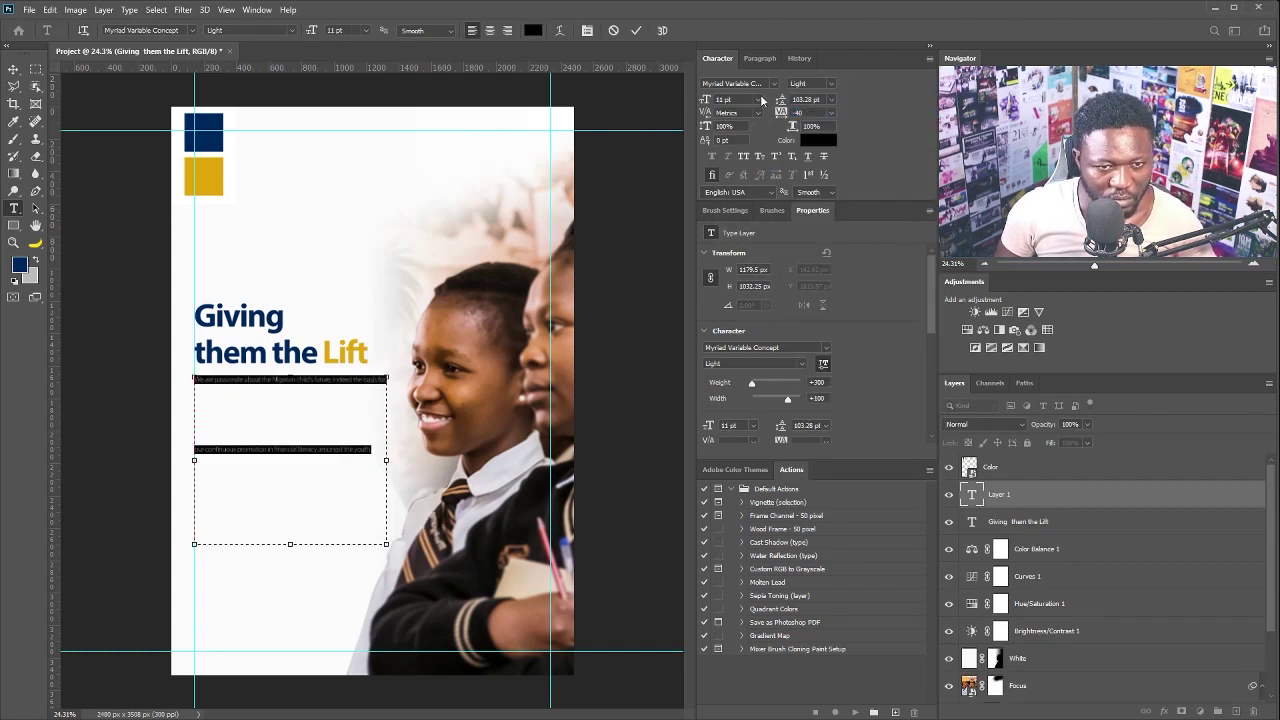
click(759, 100)
click(740, 195)
drag(790, 105, 786, 104)
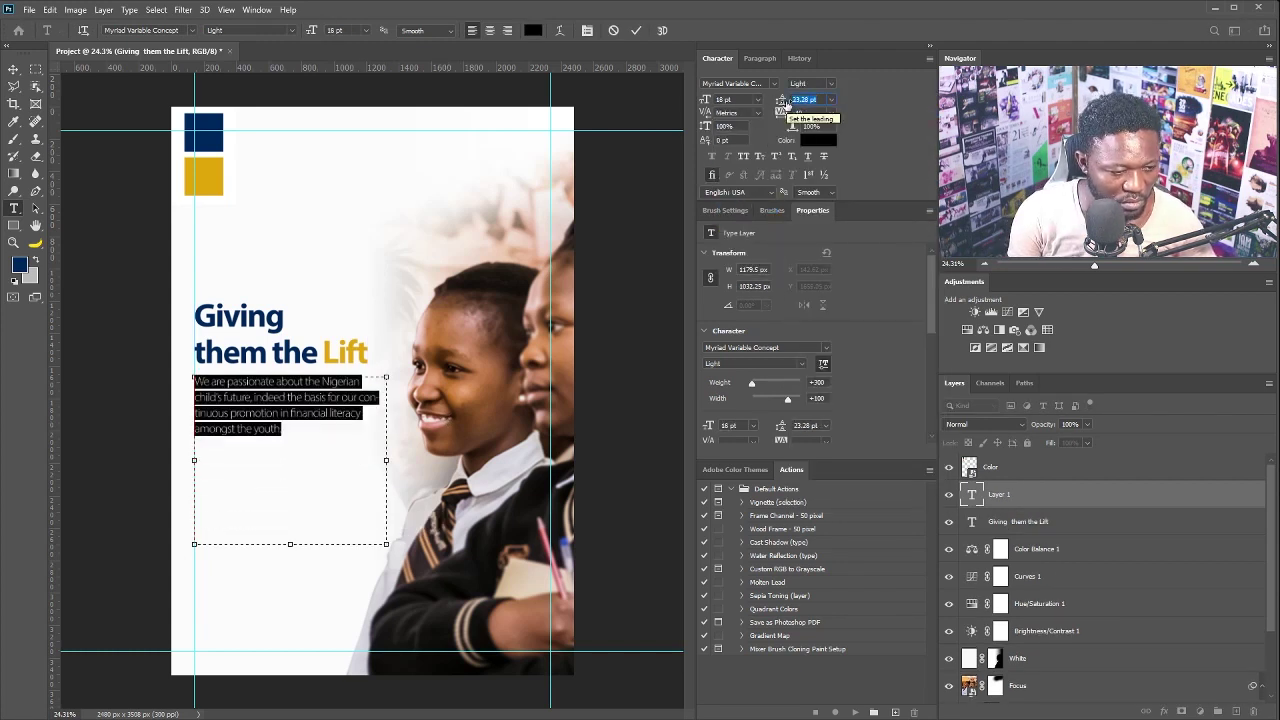
- Reset the intro paragraph's tracking to 0 and scale its text block up to about 126%
drag(351, 460, 353, 460)
drag(780, 113, 790, 113)
drag(354, 460, 384, 480)
key(ctrl+Return)
key(v)
key(ctrl+t)
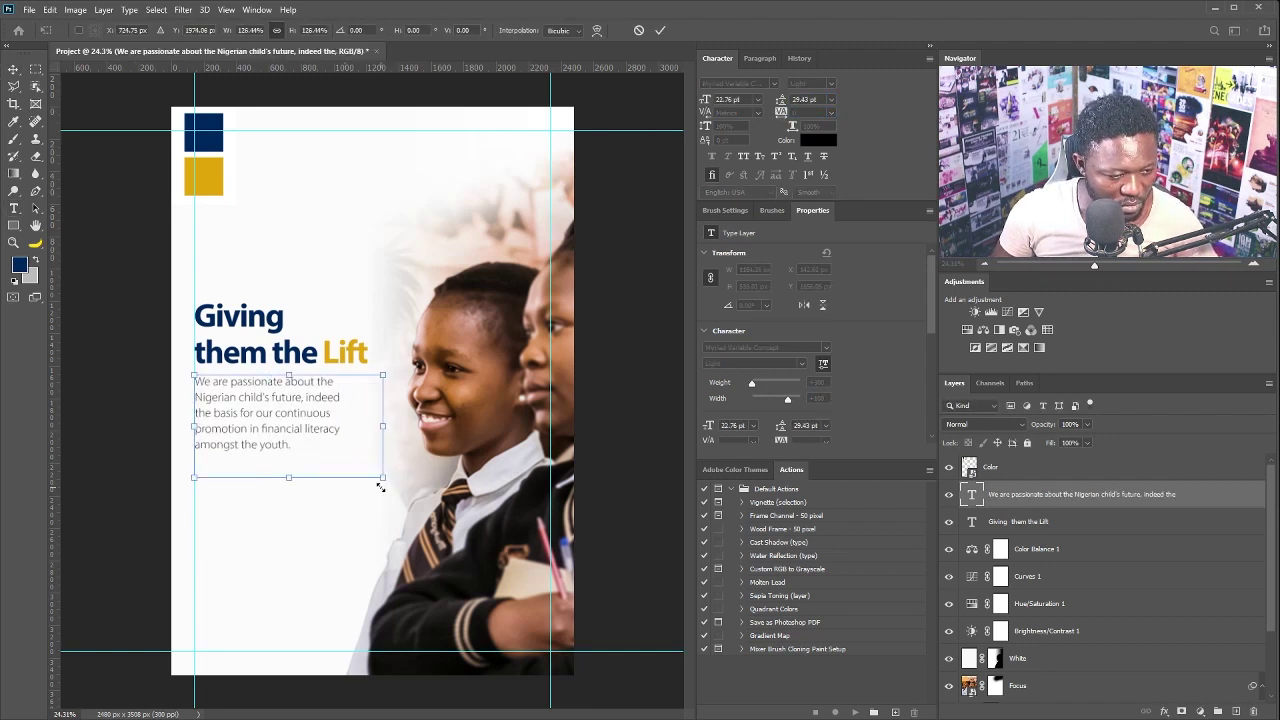
key(Return)
- Resize the intro paragraph's text box and scale the paragraph up to 25.19 pt
double_click(972, 495)
drag(386, 436, 380, 490)
click(14, 69)
key(ctrl+t)
key(Return)
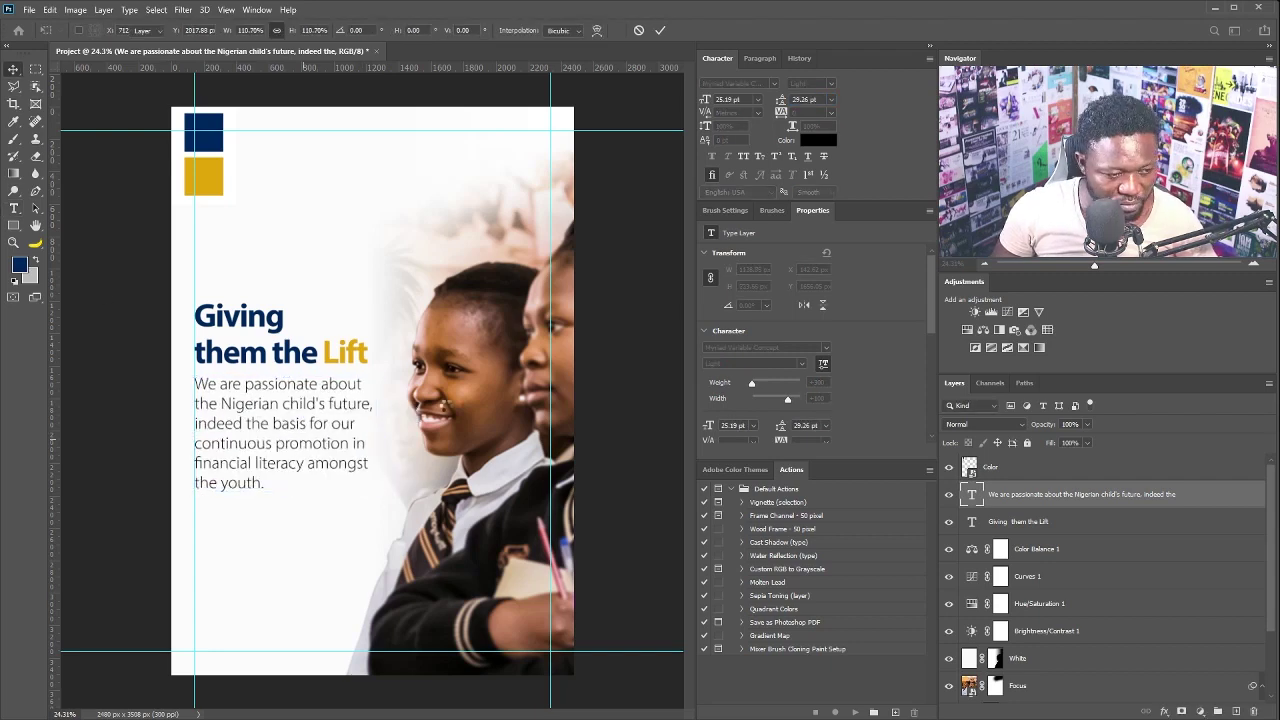
- Color the intro paragraph with the headline's navy and make "Nigerian child's future," bold
click(818, 140)
click(283, 314)
key(Return)
double_click(281, 402)
drag(223, 404, 395, 402)
click(831, 84)
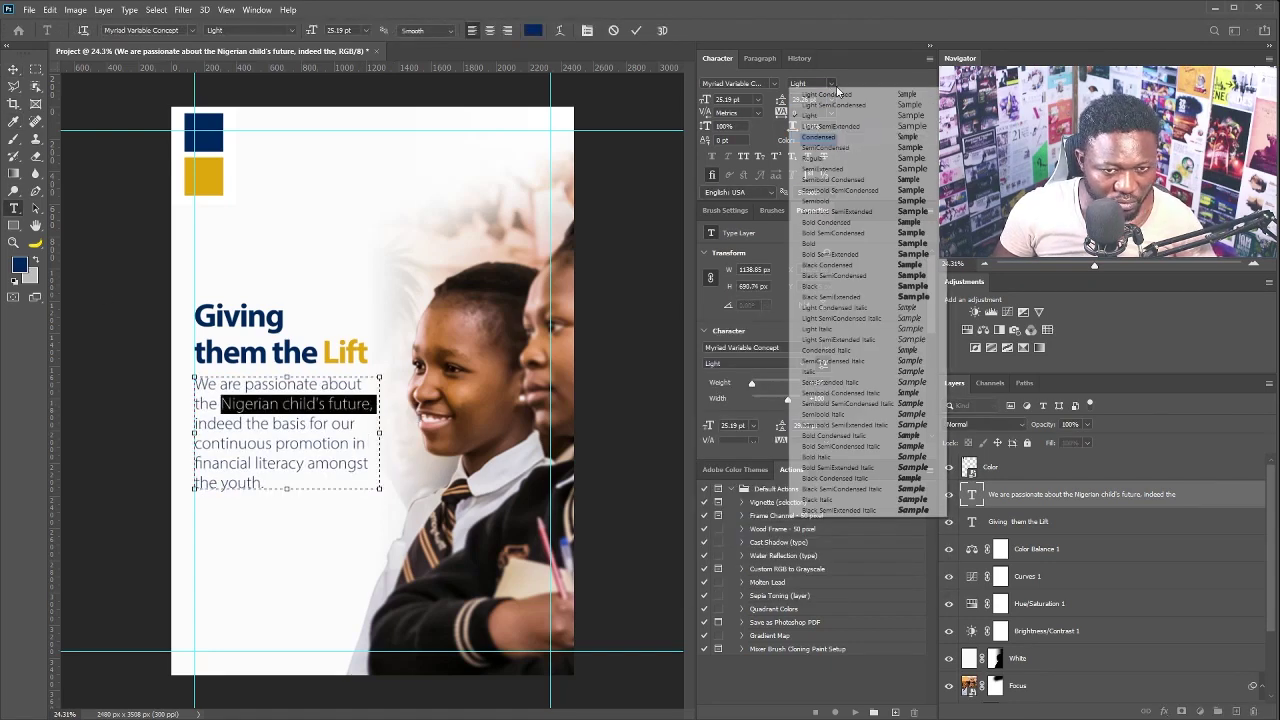
click(818, 405)
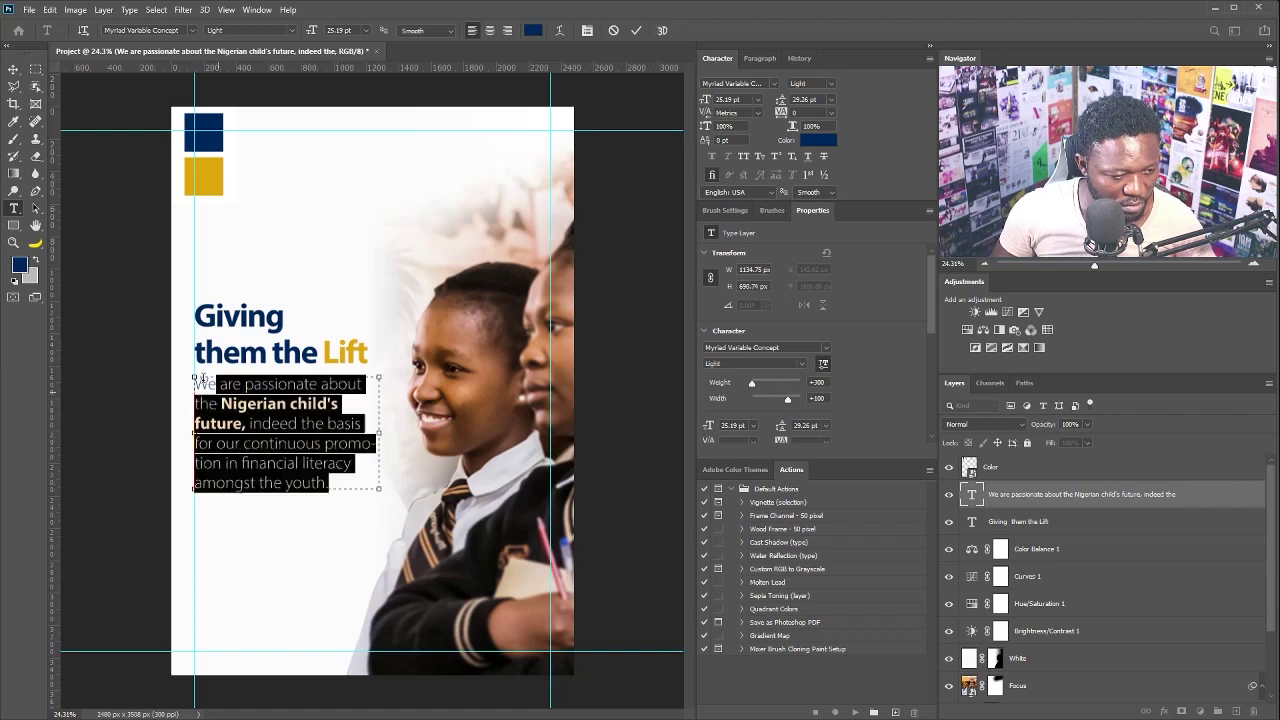
- Set the intro paragraph's tracking to -20 and nudge the block left to line up with the headline
drag(203, 378, 194, 379)
click(778, 115)
text(-20)
click(13, 70)
key(Left)
key(Left)
key(Left)
key(Left)
key(Left)
key(Left)
key(Left)
key(Left)
key(Left)
key(Left)
key(Left)
key(Left)
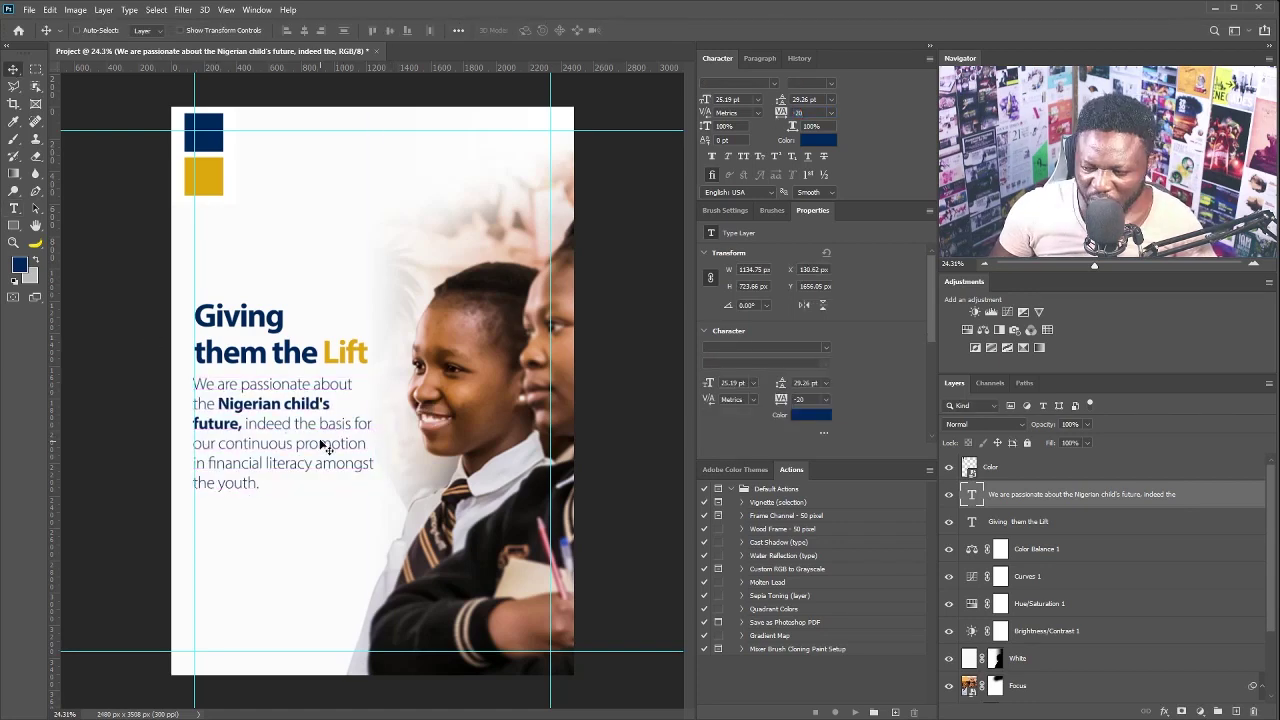
- Tighten the intro paragraph's leading to 27.26 pt and adjust its box width and line breaks
double_click(971, 494)
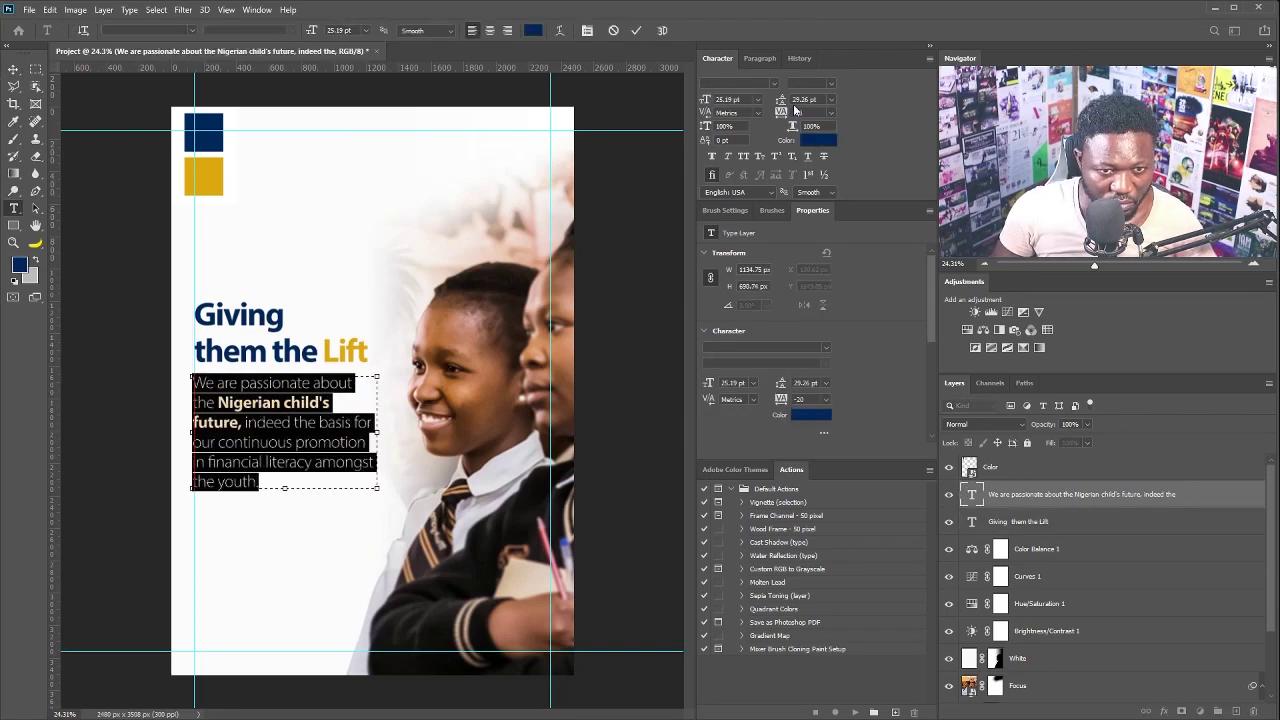
drag(775, 103, 774, 103)
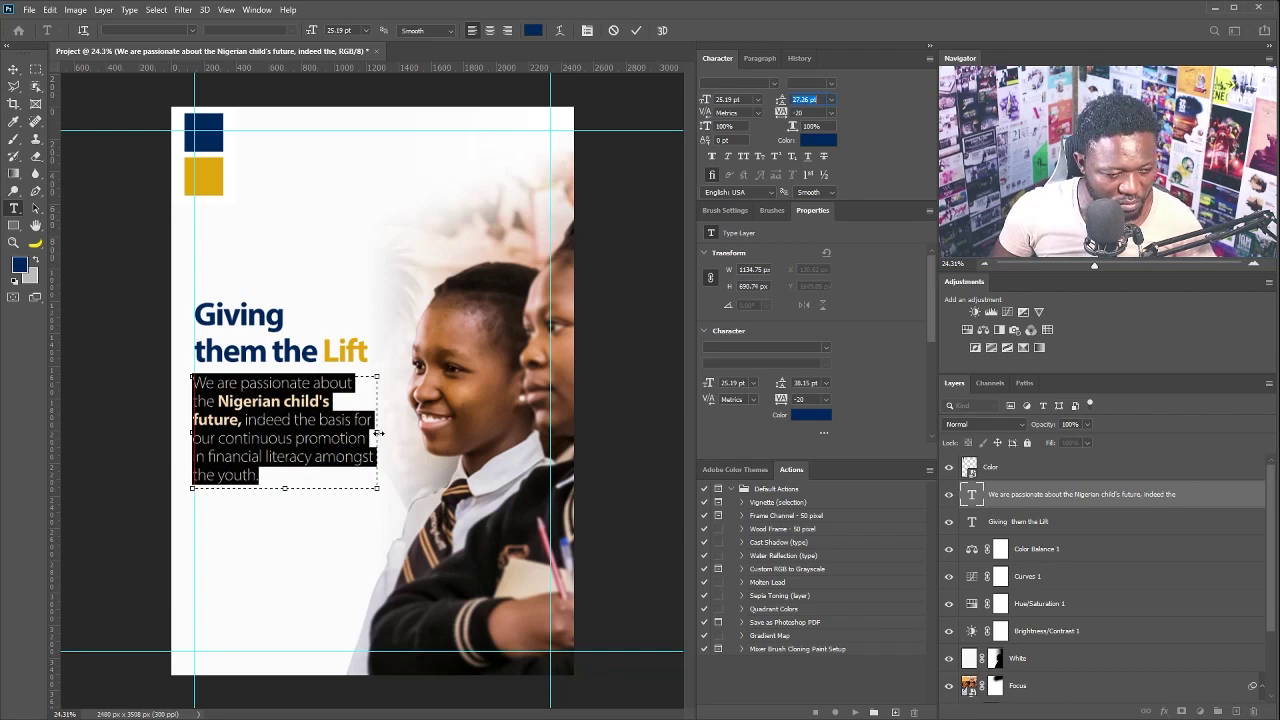
drag(378, 432, 384, 432)
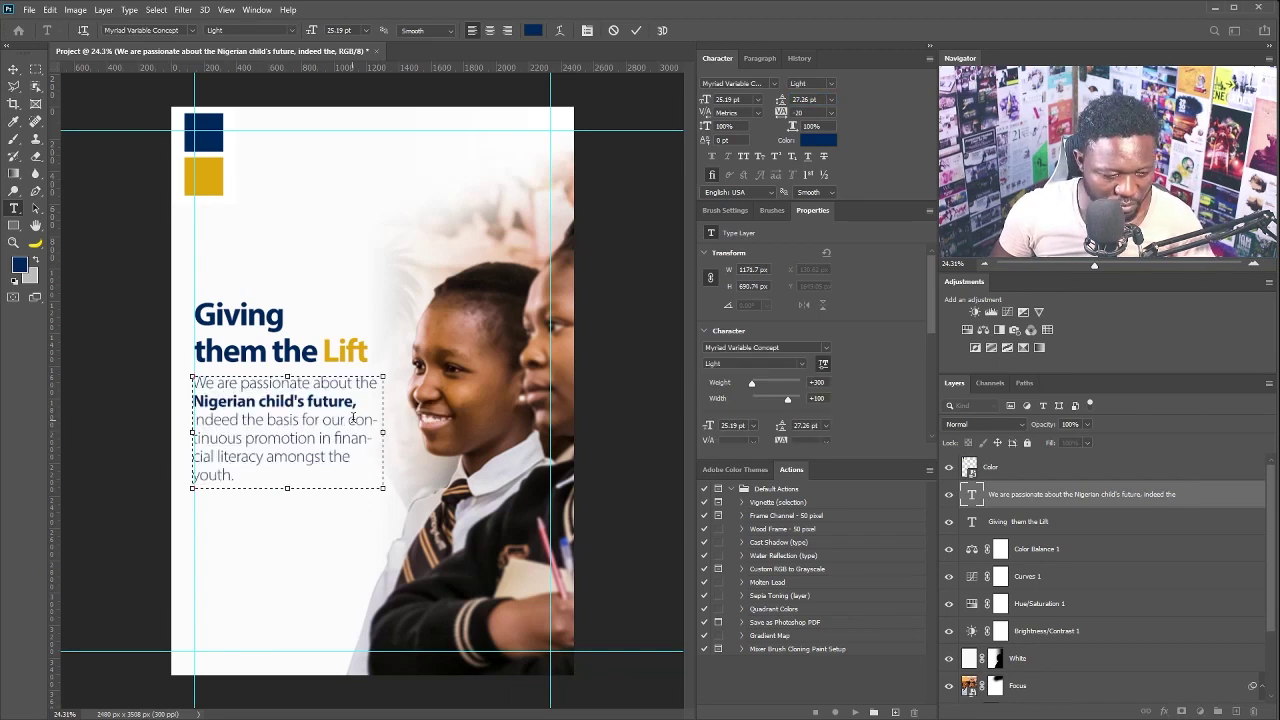
key(Return)
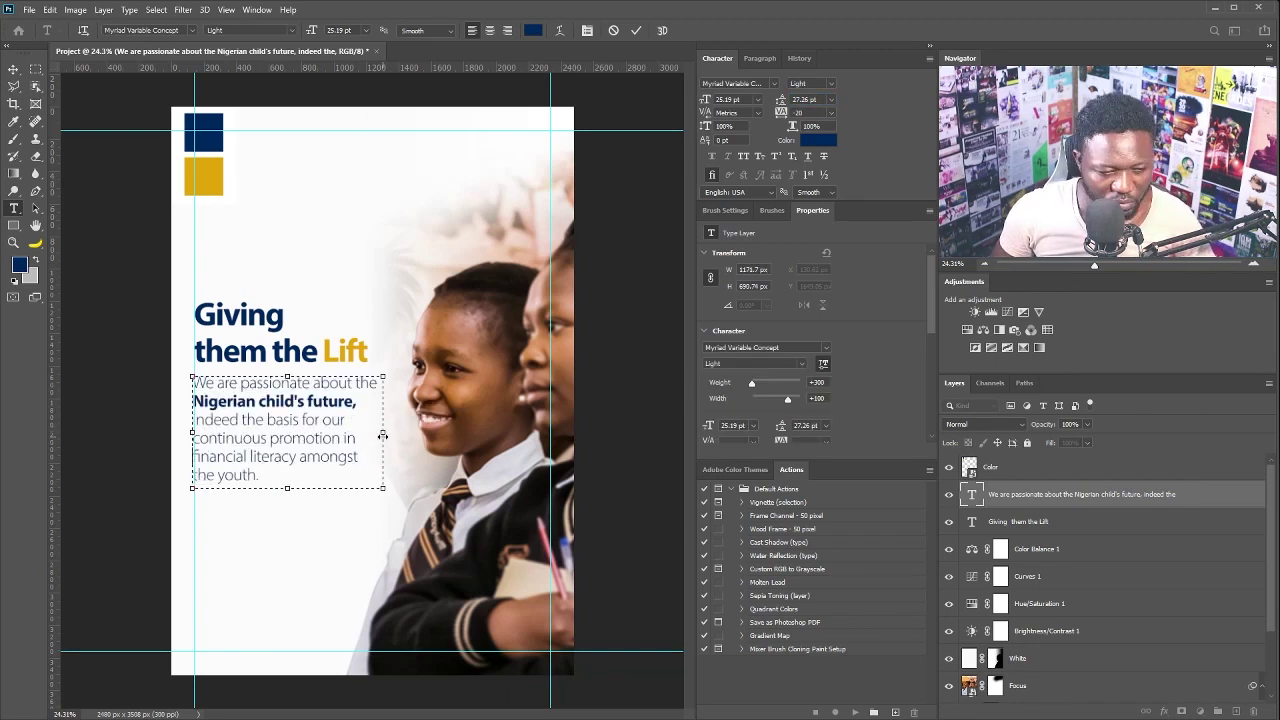
drag(382, 435, 383, 432)
key(ctrl+Return)
- Align the intro paragraph with the left margin guide and move it and the headline higher, leaving a wider gap between them
key(v)
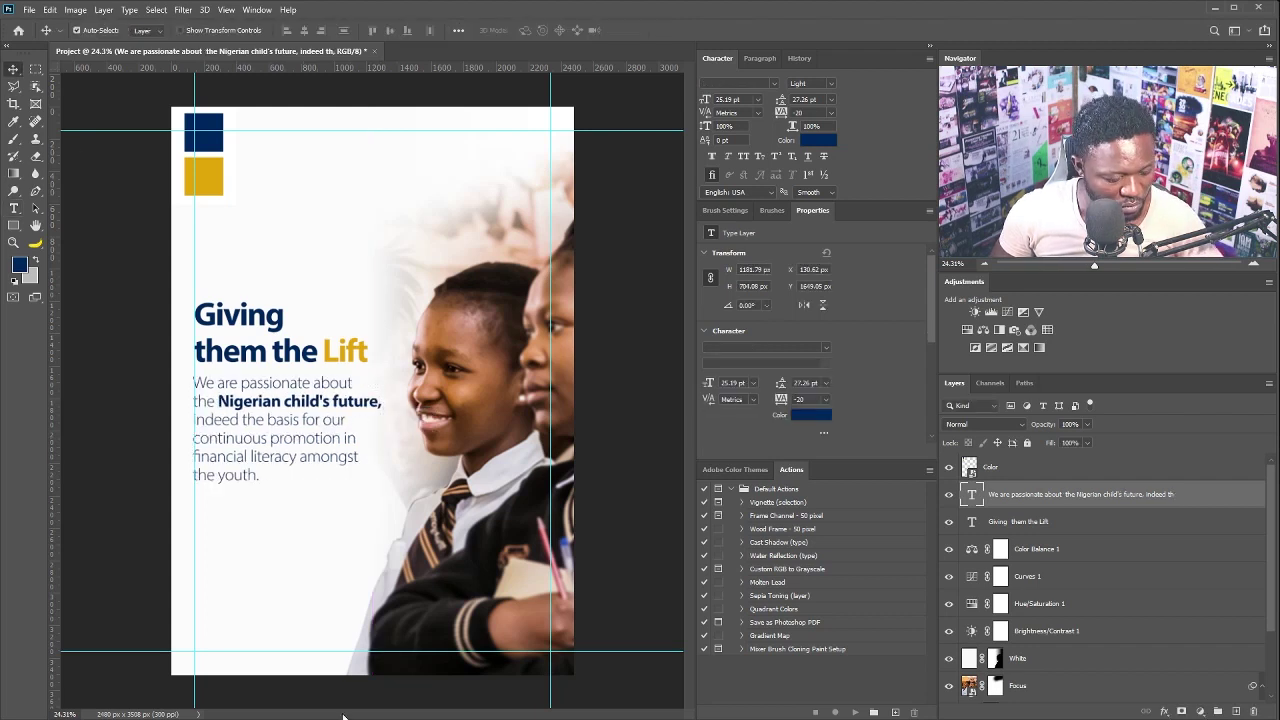
drag(268, 432, 300, 406)
shift+click(1018, 524)
- Add a text box below the intro with the pasted "Come Thursday, 31 October 2019…" copy at 14 pt with 18 pt leading
key(t)
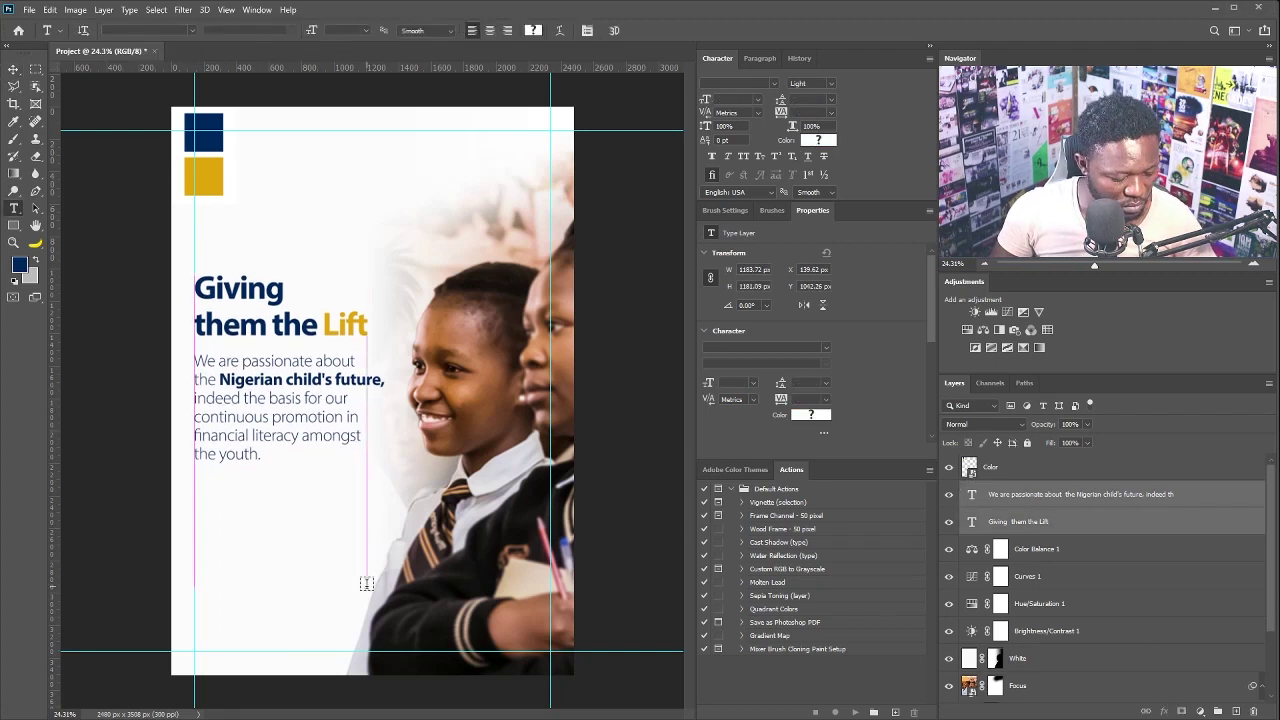
drag(367, 584, 367, 586)
key(ctrl+v)
key(ctrl+a)
click(758, 99)
click(748, 204)
click(831, 99)
click(820, 211)
click(758, 99)
click(755, 191)
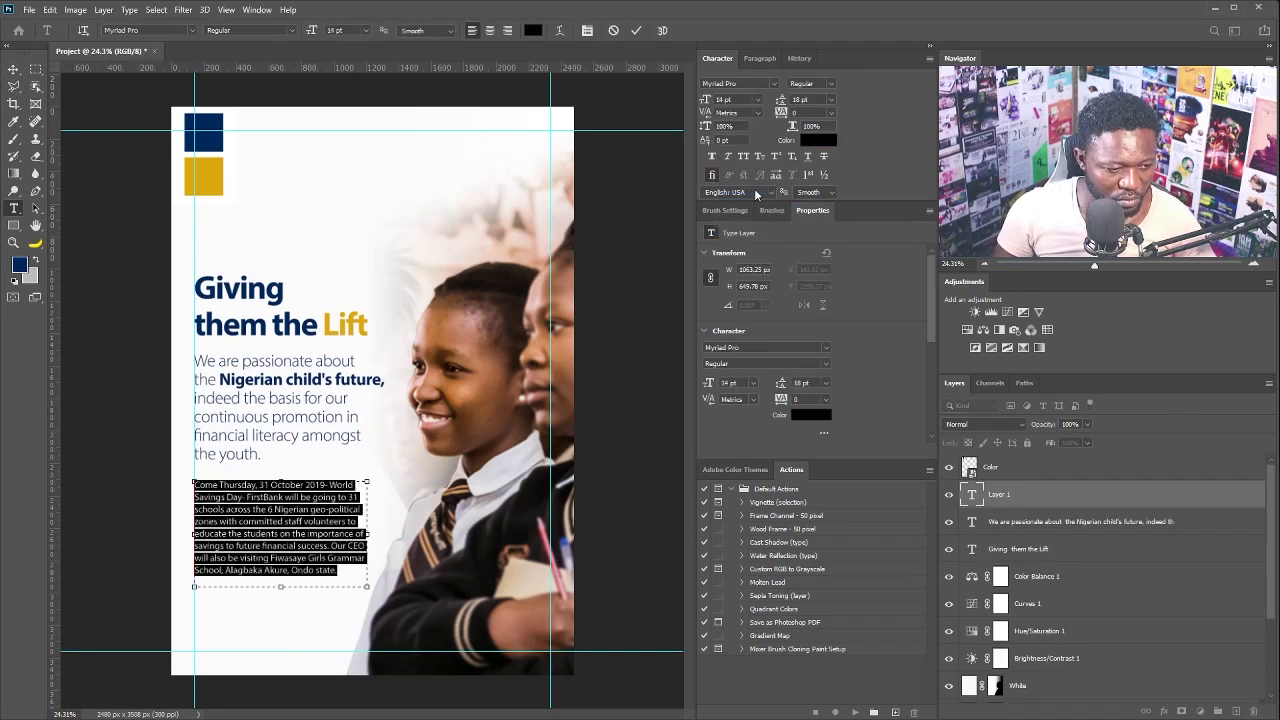
- Reduce the event paragraph's leading to 17 pt and color it with the headline's navy
drag(758, 110, 778, 112)
click(818, 140)
click(281, 287)
click(895, 362)
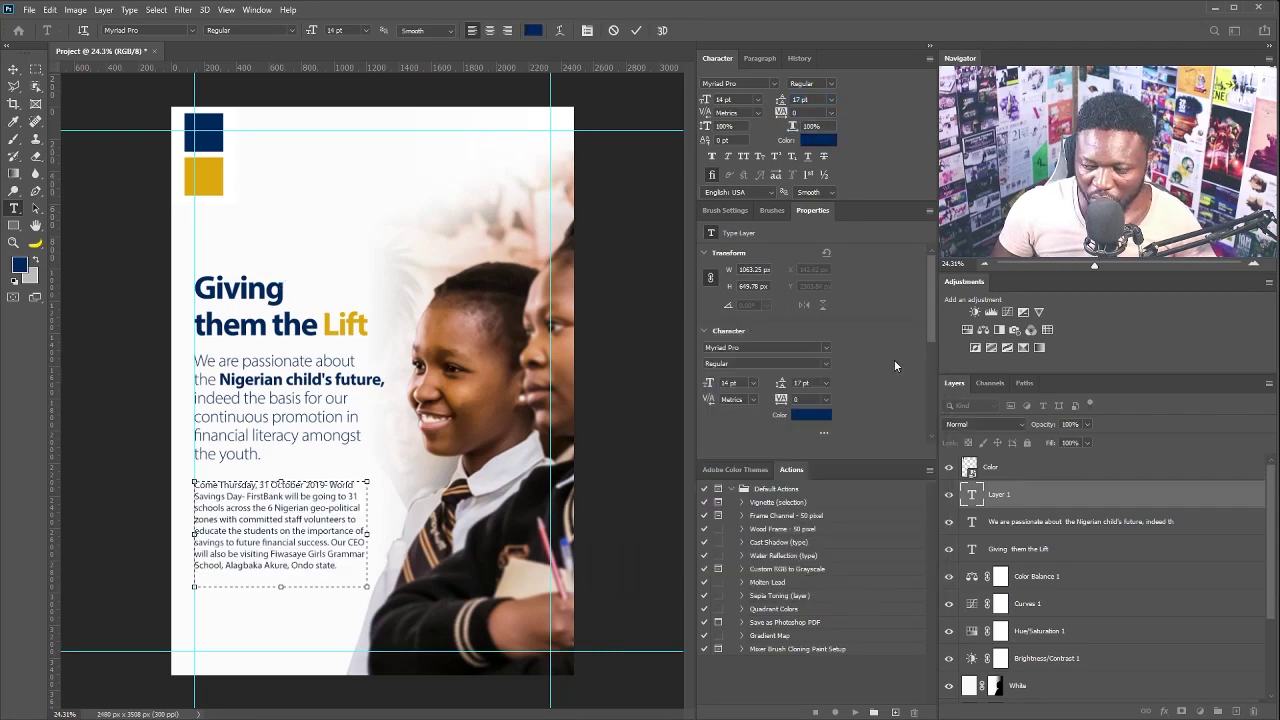
- Scale the event paragraph down to 13.06 pt and add a vertical guide at the right edge of its widened box
click(14, 69)
key(ctrl+0)
key(ctrl+t)
drag(366, 608, 353, 600)
key(Return)
double_click(971, 495)
drag(354, 545, 360, 544)
drag(56, 401, 361, 426)
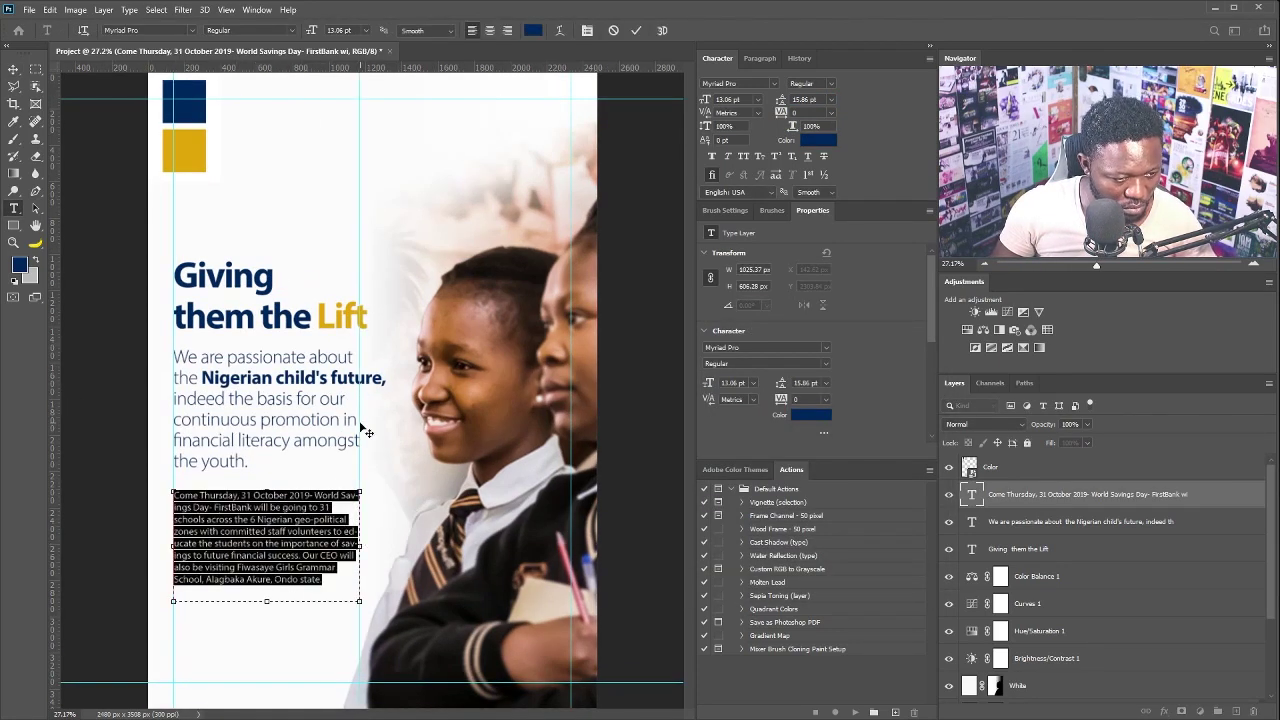
- Insert a line break before "educate" in the event paragraph to remove the hyphenated word
click(14, 69)
double_click(200, 491)
click(343, 532)
key(Return)
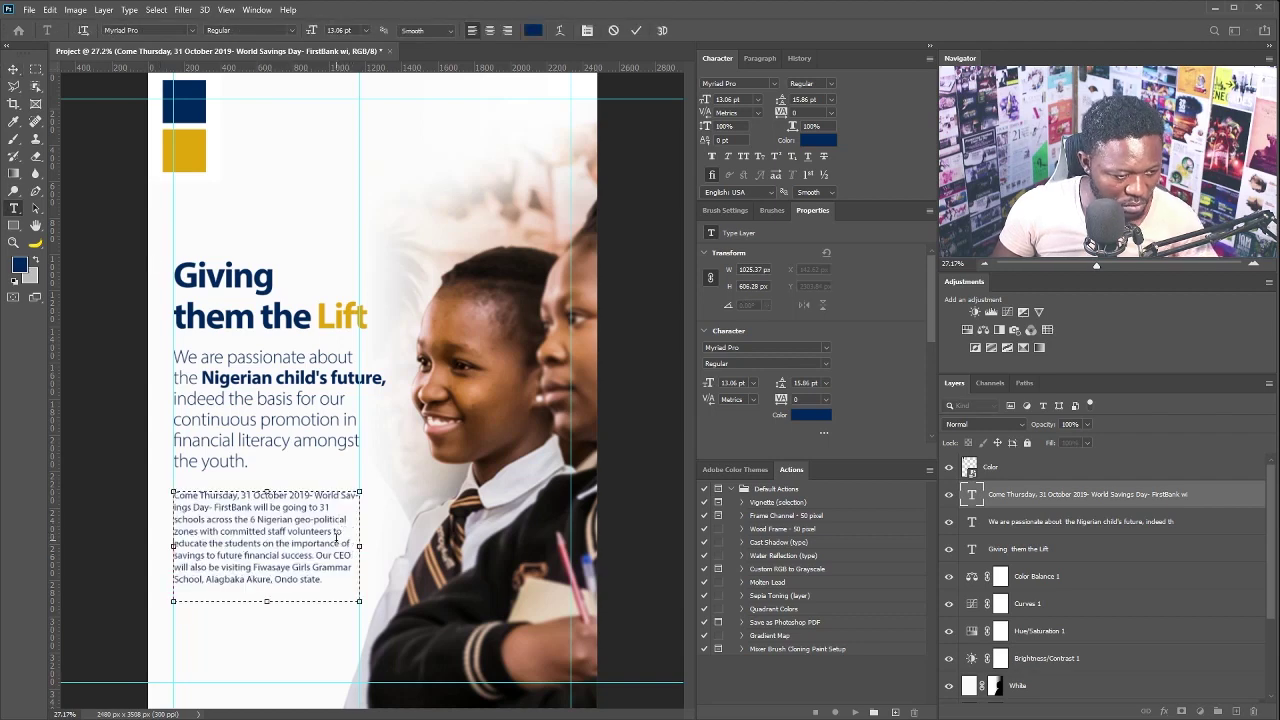
- Add a horizontal guide above the headline and move all three text blocks up to it
click(14, 70)
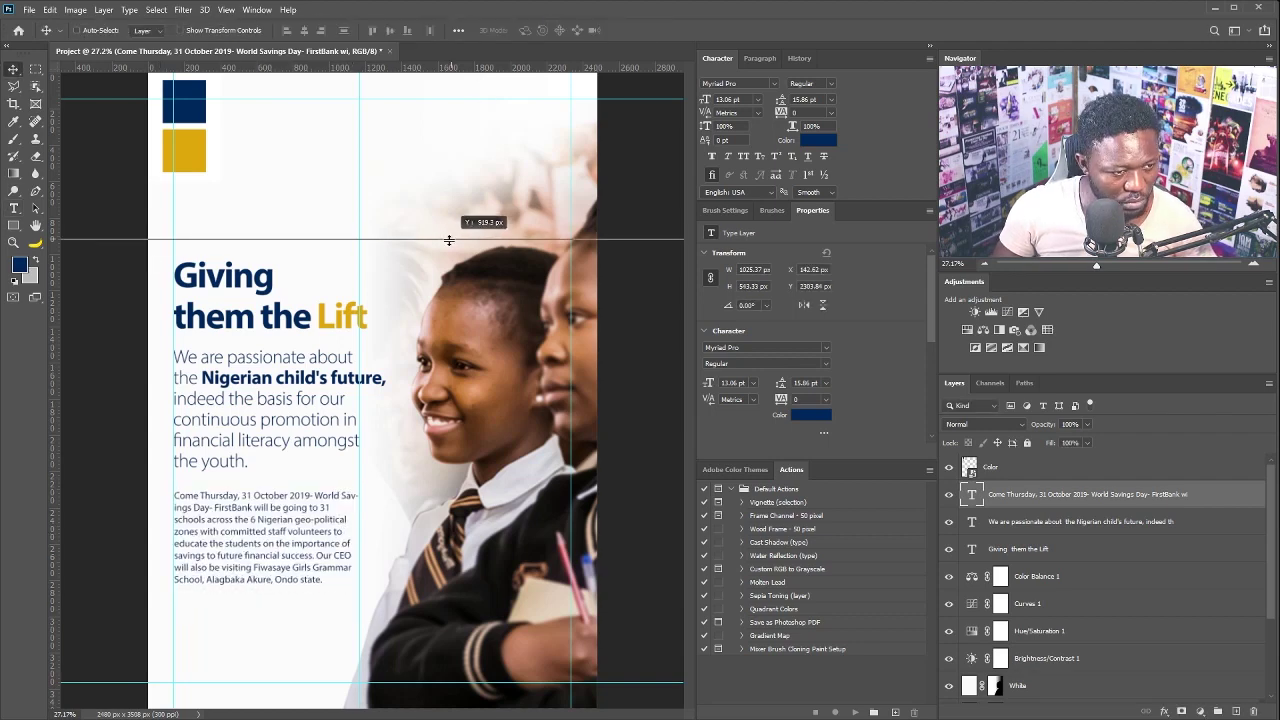
drag(449, 240, 425, 246)
shift+click(1012, 542)
drag(289, 445, 290, 430)
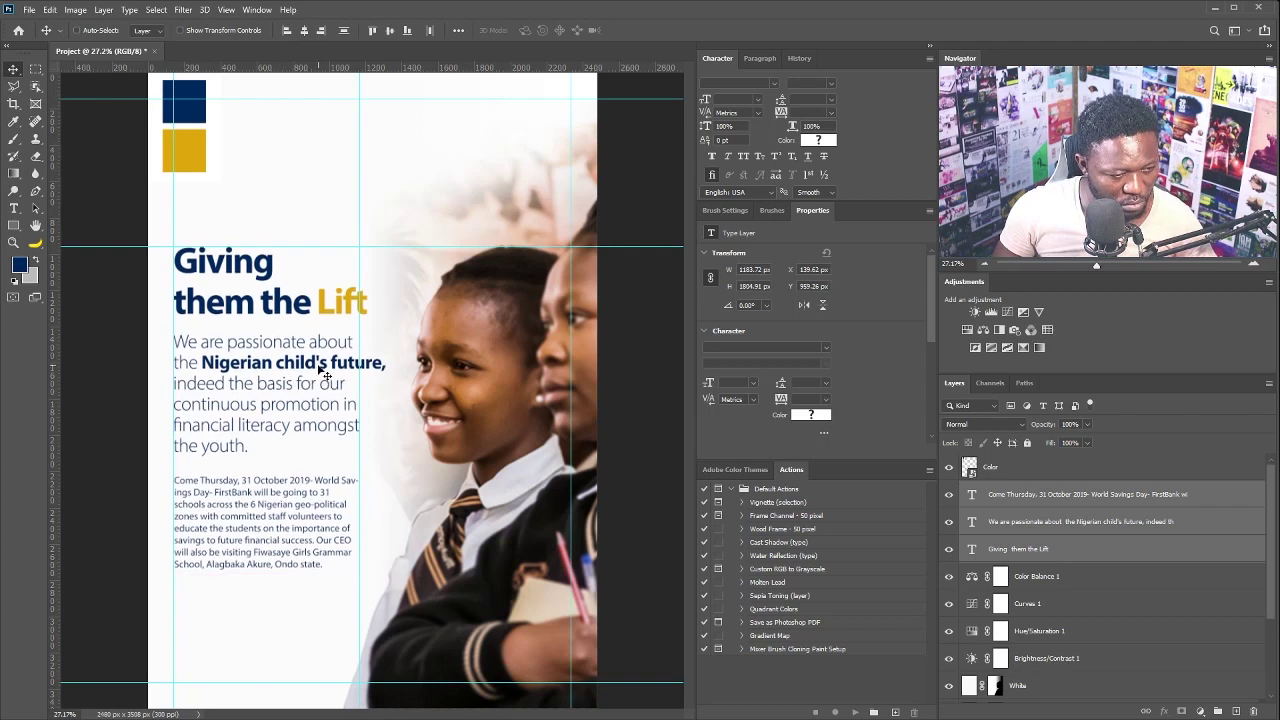
- Try to scale the intro paragraph down to the column's right guide
ctrl+click(320, 370)
key(ctrl+t)
drag(386, 461, 358, 453)
key(Return)
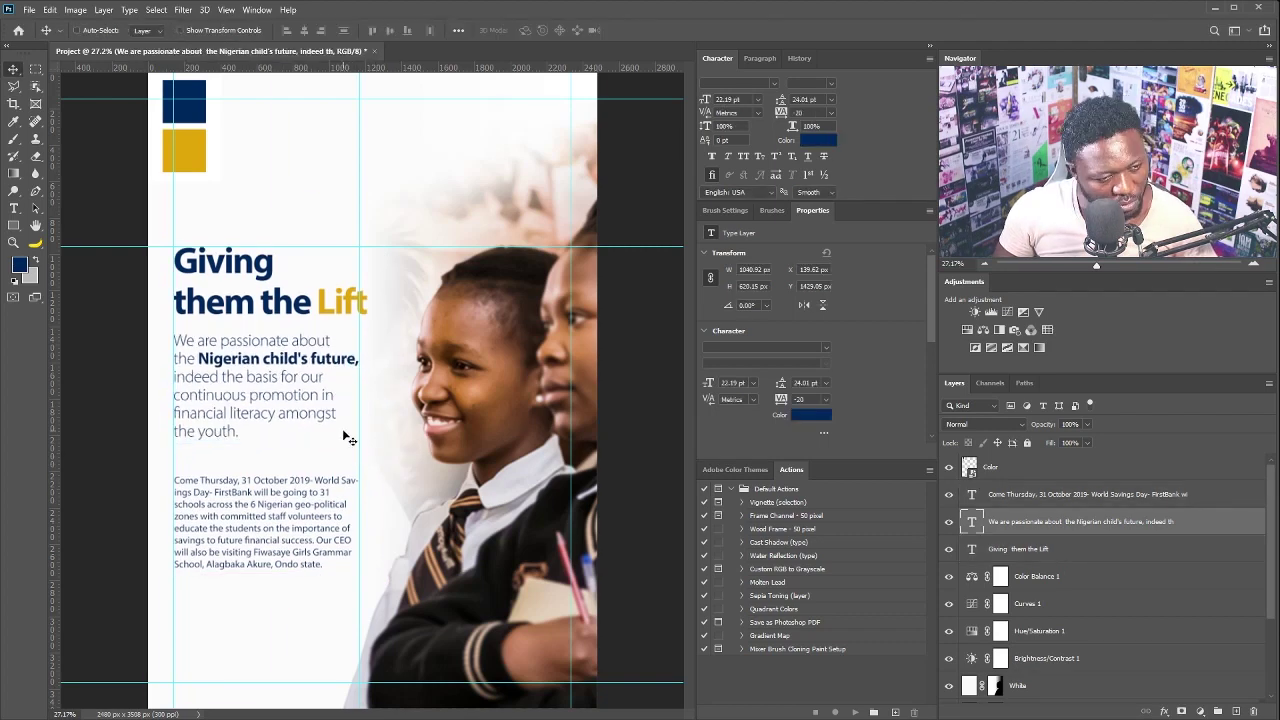
key(ctrl+z)
- Shift the event paragraph down slightly and make "Thursday, 31 October 2019" bold
drag(258, 504, 295, 492)
key(t)
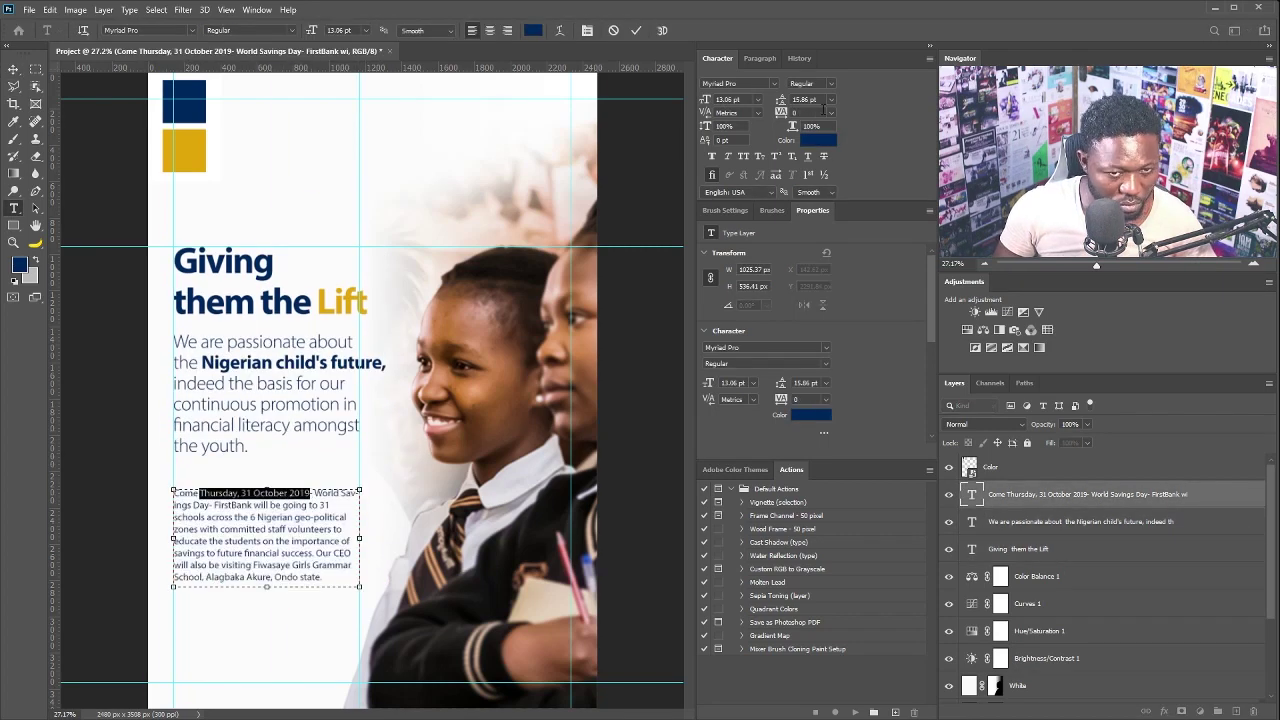
click(831, 84)
click(812, 177)
click(14, 70)
- Duplicate the event paragraph below the original and replace its text with the "The World Savings Day is an annual global event…" copy
drag(1026, 495, 1236, 711)
drag(297, 520, 297, 634)
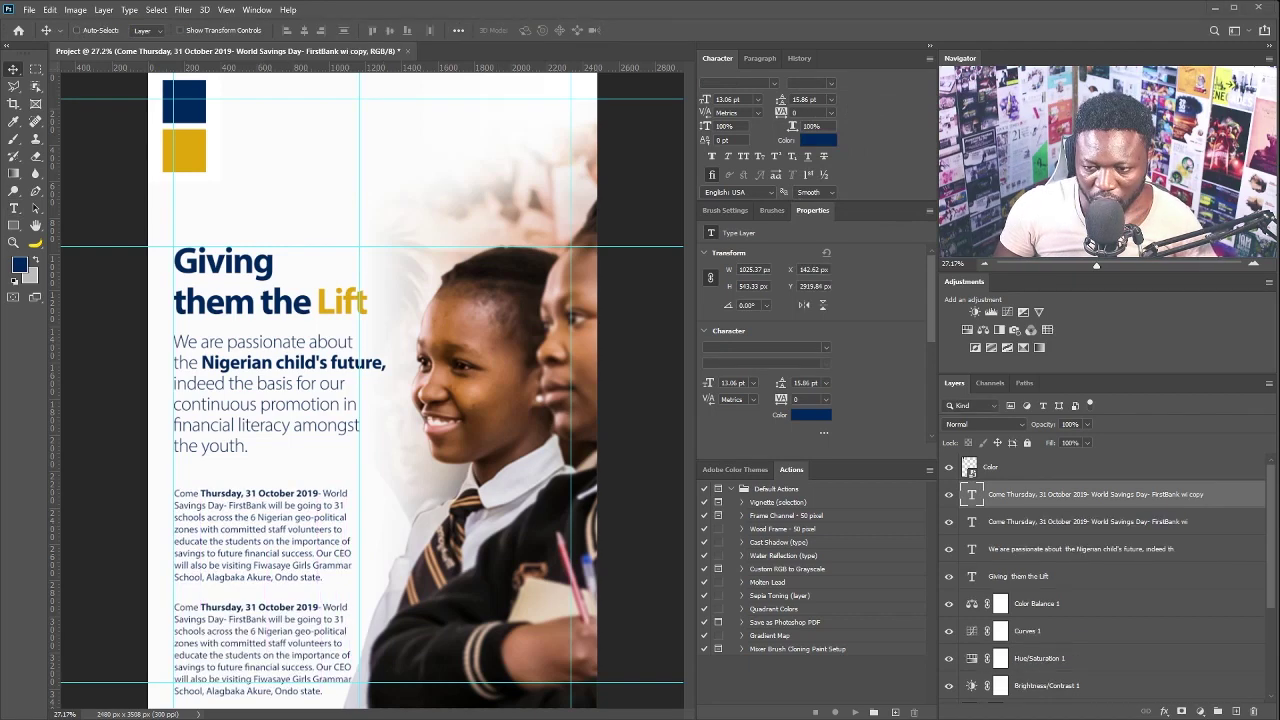
click(304, 640)
key(ctrl+a)
text(The World Savings Day is an annual global event celebrated by exposing young people to the rudiments of money, savings and entrepreneurship. The theme for 2019 is Savings give life a lift.)
click(14, 71)
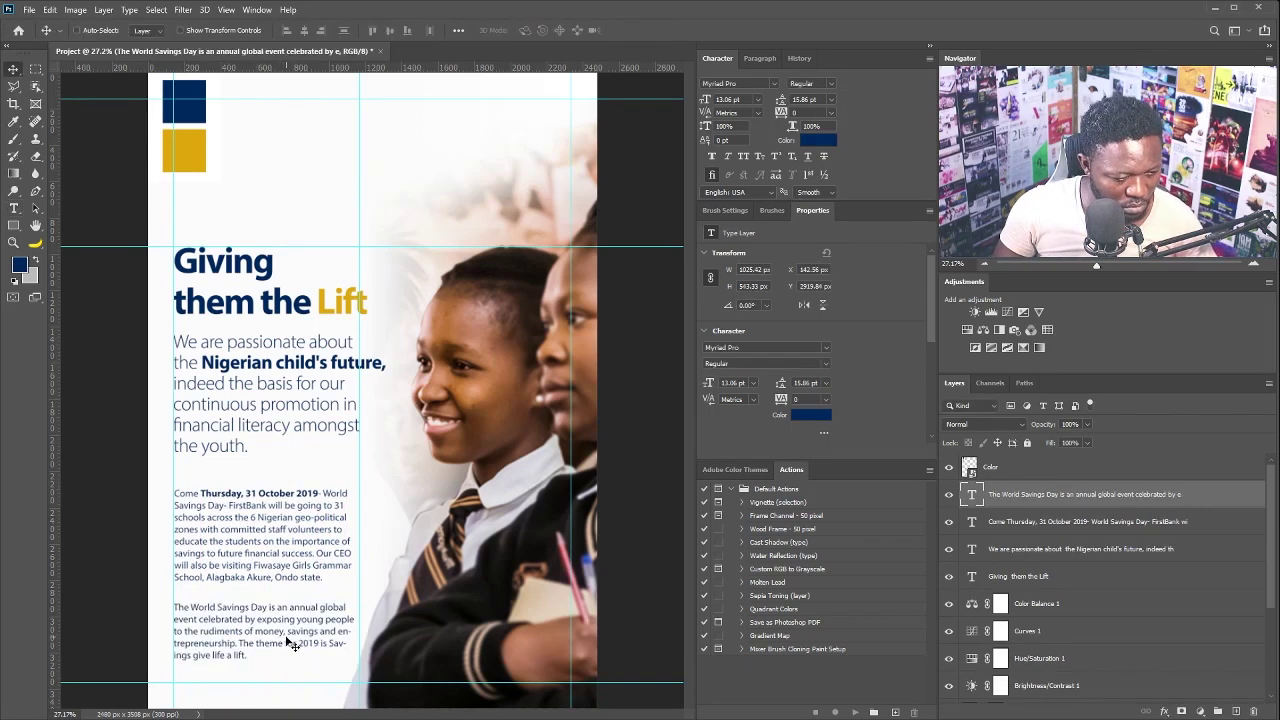
- Start a new line at "The theme for 2019 is" and make "Savings give life a lift." bold
right_click(234, 604)
click(300, 614)
double_click(969, 495)
click(240, 645)
key(Return)
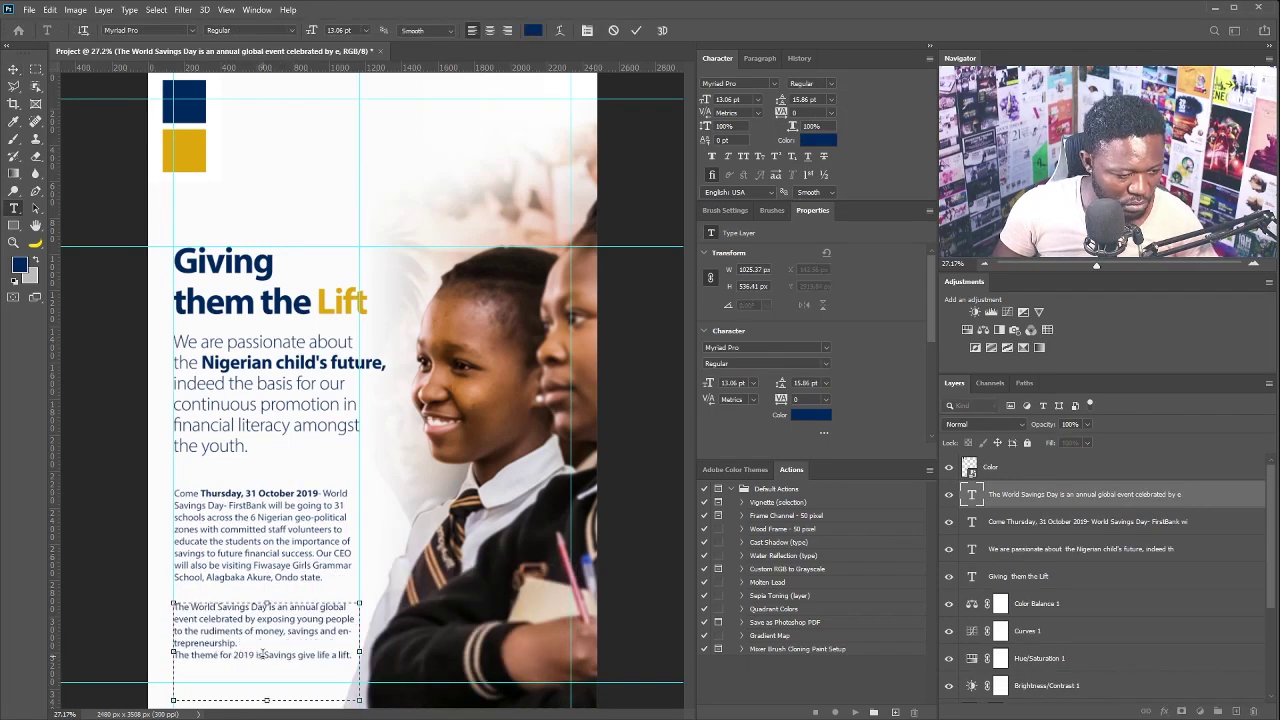
click(831, 84)
click(812, 177)
click(14, 70)
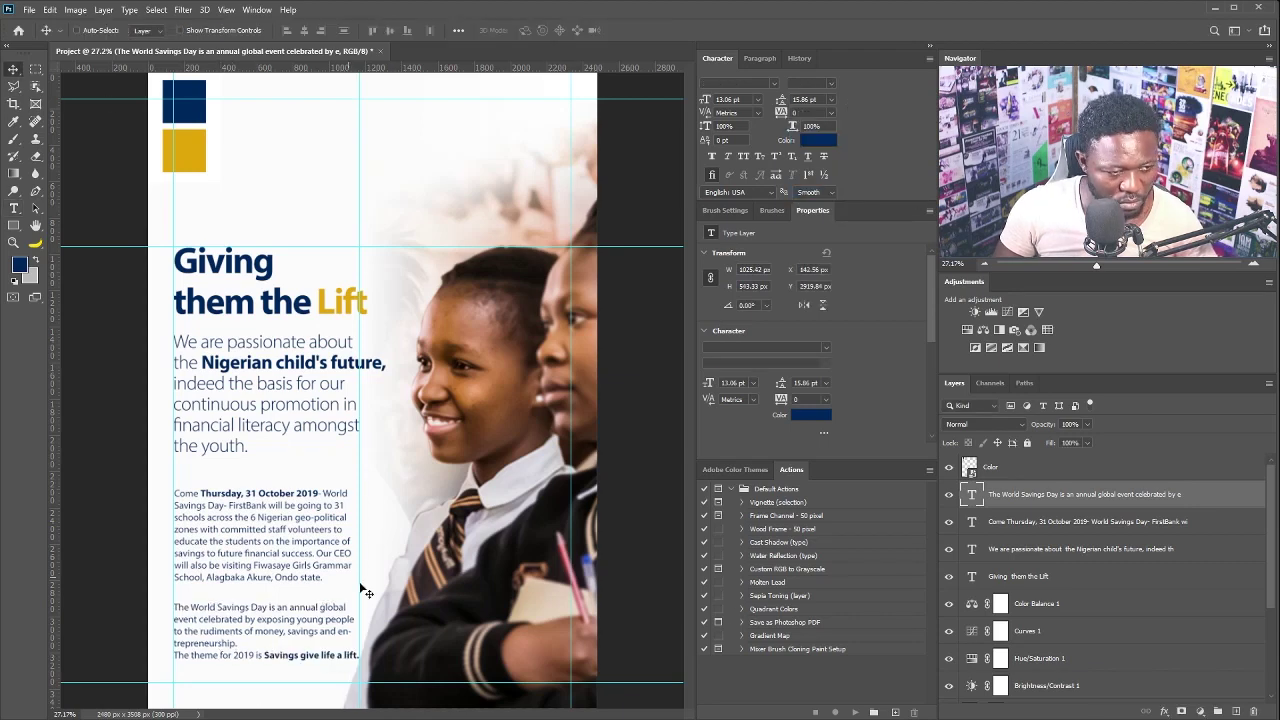
- Scale the headline and the three paragraphs together to 94.80%
shift+click(1037, 574)
key(ctrl+t)
drag(386, 699, 373, 677)
key(Return)
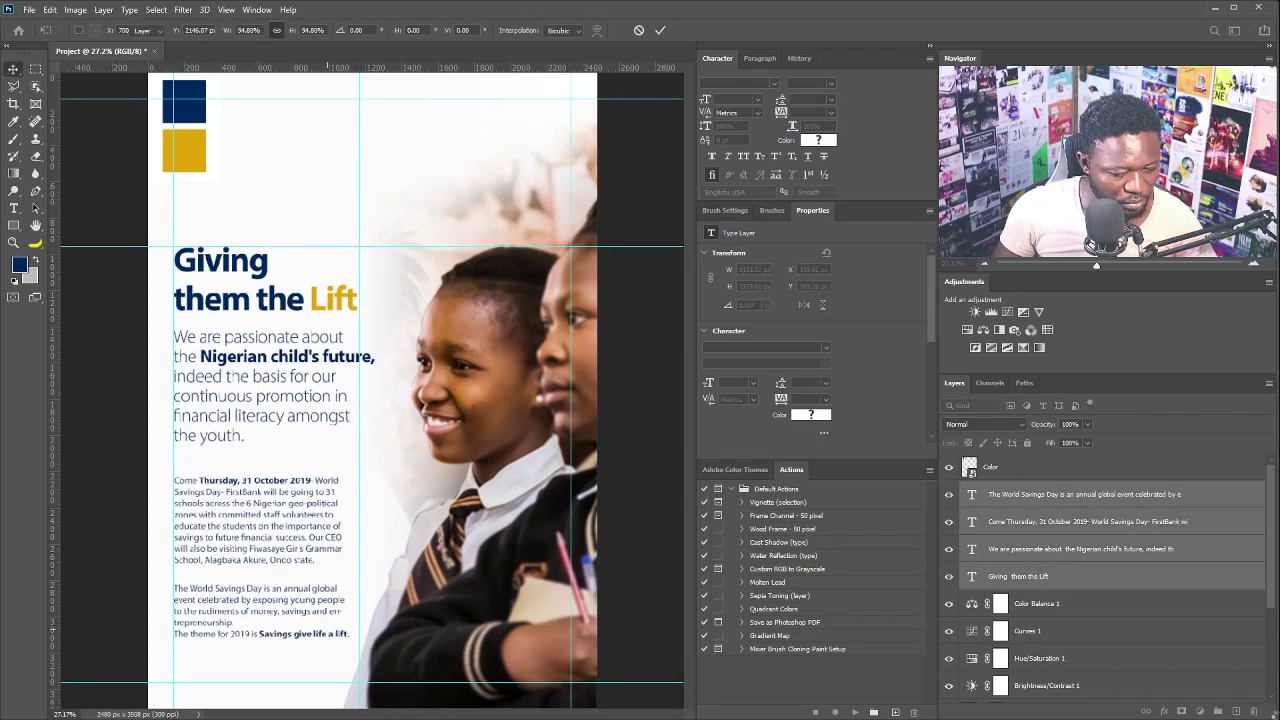
- Add the pasted line "Stay tuned for more information #savingslift" below the paragraphs at 16 pt in the swatch's navy
click(14, 208)
click(185, 669)
key(ctrl+v)
key(ctrl+a)
click(757, 100)
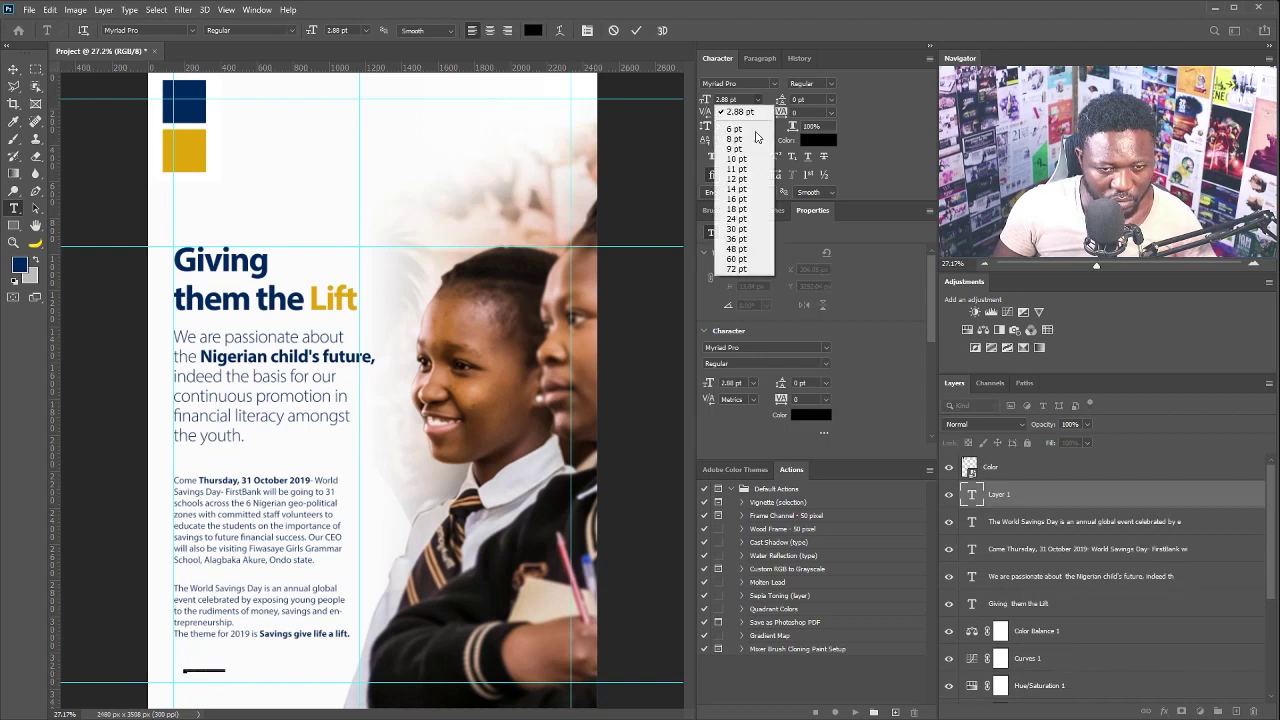
text(16)
click(818, 140)
click(184, 102)
- Scale the "Stay tuned for more information" line down to 12.11 pt
click(14, 70)
key(ctrl+t)
drag(407, 675, 354, 671)
key(Return)
- Put "#savingslift" on its own line and set the closing text to Bold with 16 pt leading
double_click(309, 666)
click(309, 666)
key(Return)
key(Down)
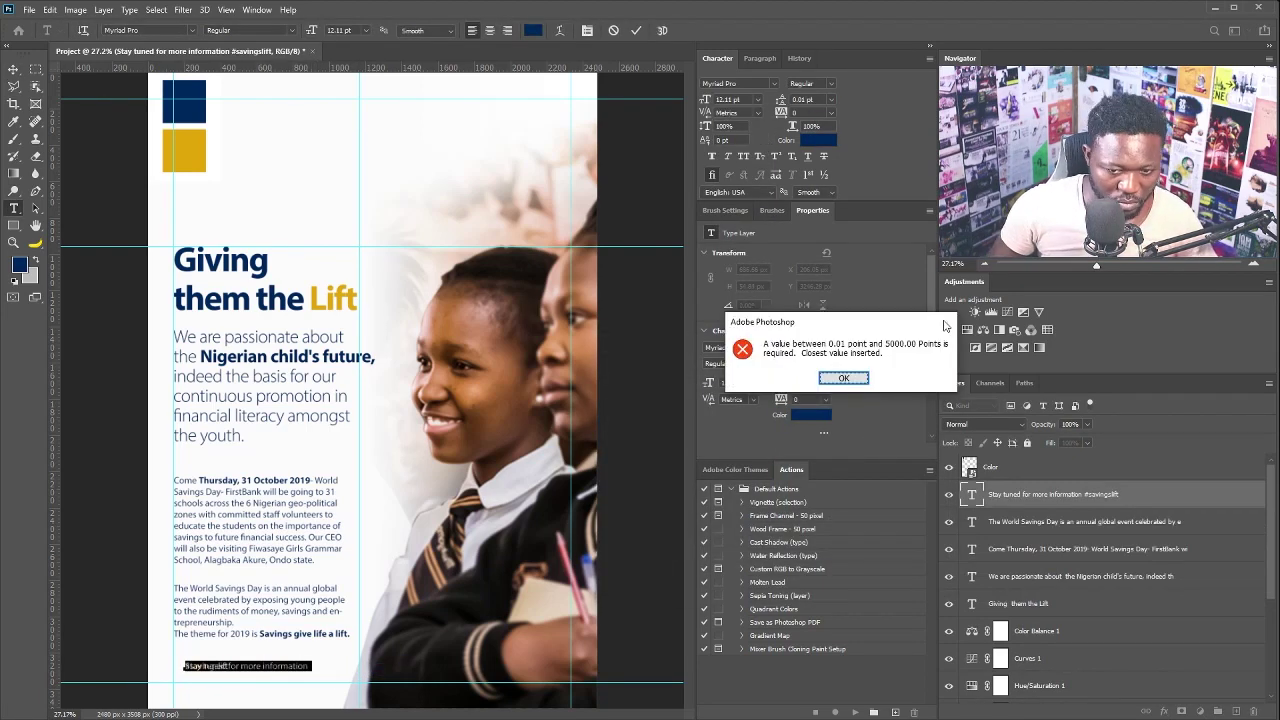
click(945, 323)
click(831, 99)
click(817, 220)
scroll(822, 97, down, 2)
click(831, 84)
click(812, 187)
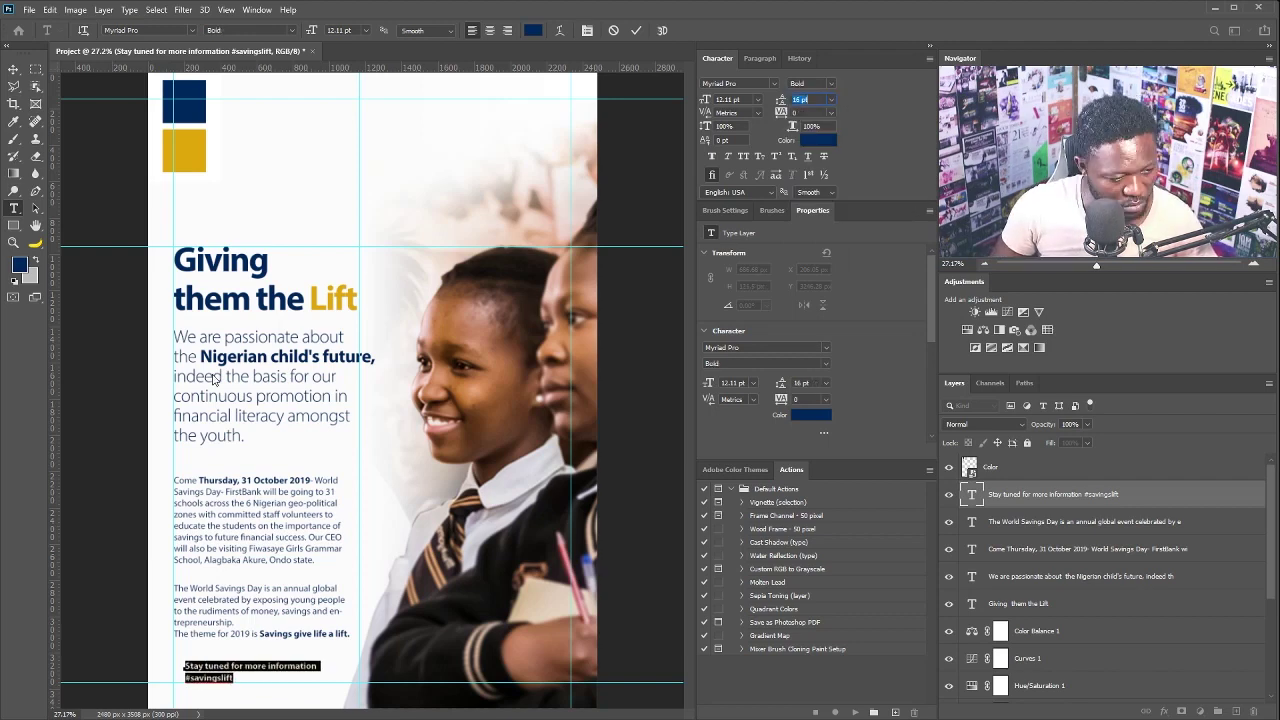
- Align the closing line to the left margin guide, and raise the headline guide and all text blocks together
click(14, 70)
drag(256, 672, 244, 673)
drag(510, 246, 518, 189)
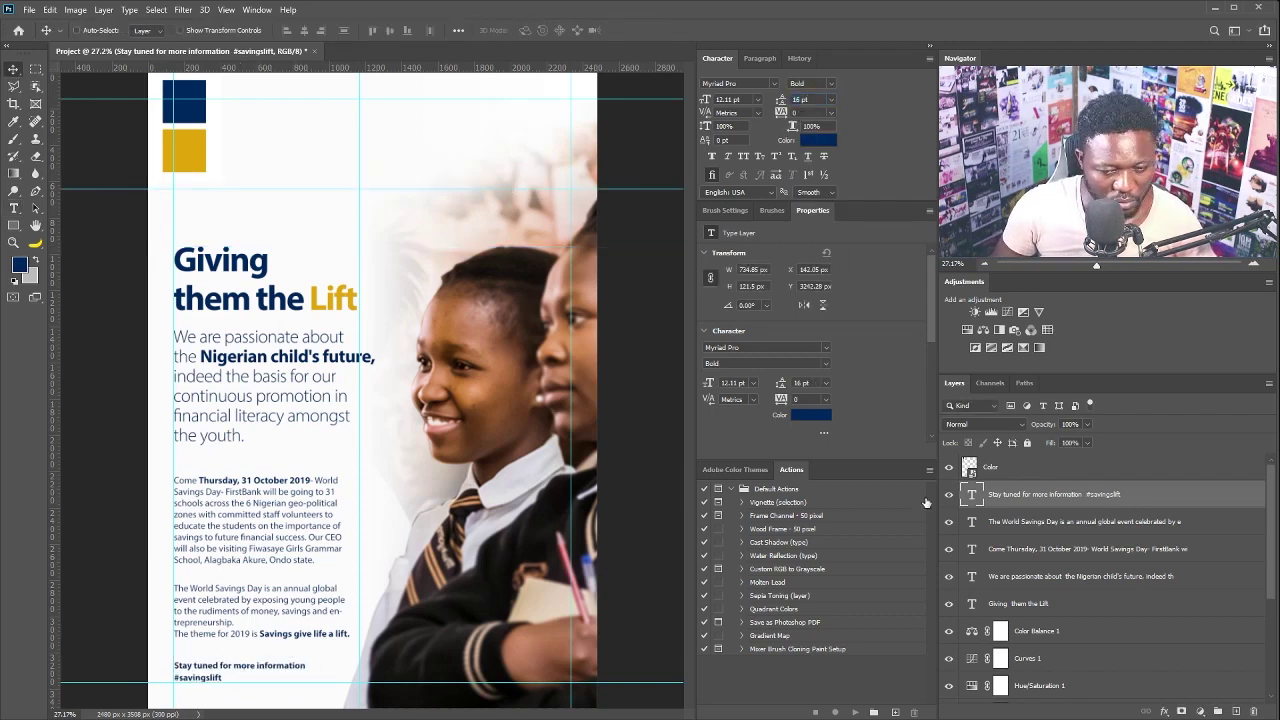
shift+click(1020, 608)
drag(267, 408, 267, 352)
- Space out the closing line and the two small paragraphs by moving each of them further down the page
right_click(217, 612)
click(238, 619)
drag(226, 611, 226, 648)
right_click(208, 570)
click(226, 577)
drag(227, 573, 227, 579)
drag(201, 523, 201, 544)
- Scale the "We are passionate about" paragraph up to 26.97 pt and move it down 39 px
right_click(264, 358)
click(285, 366)
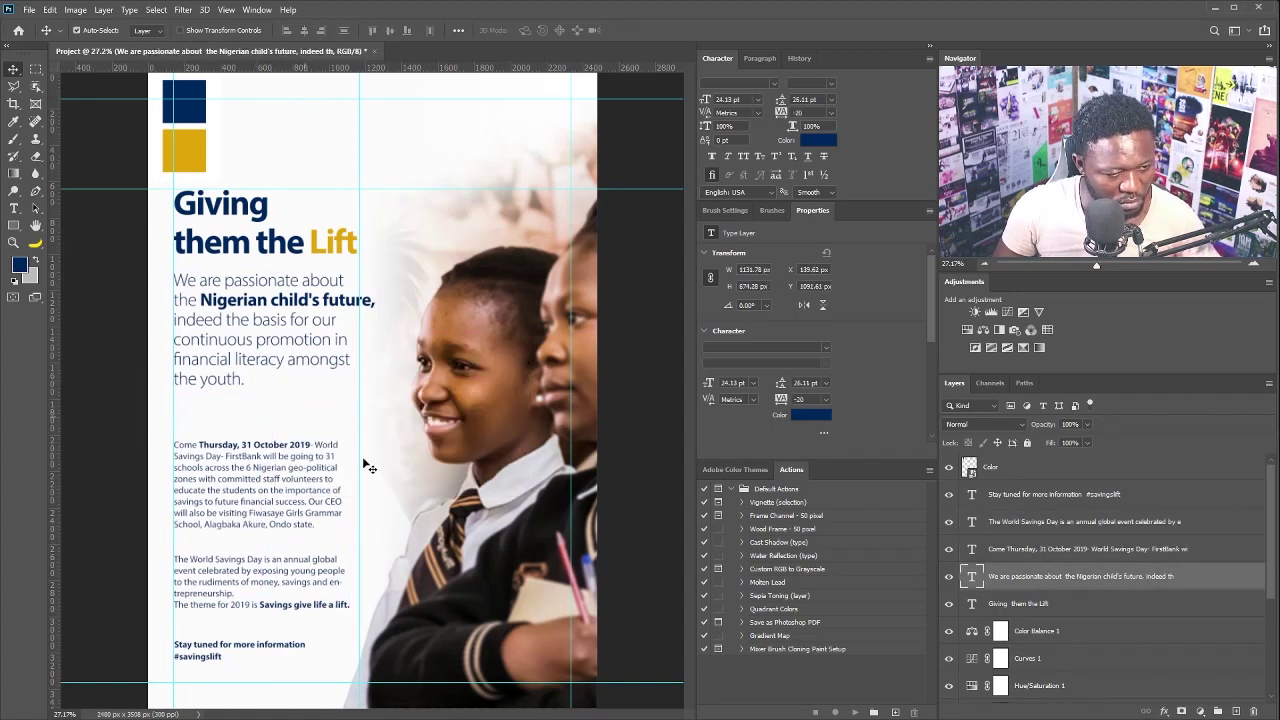
key(ctrl+t)
drag(378, 393, 403, 409)
key(Return)
drag(250, 351, 250, 358)
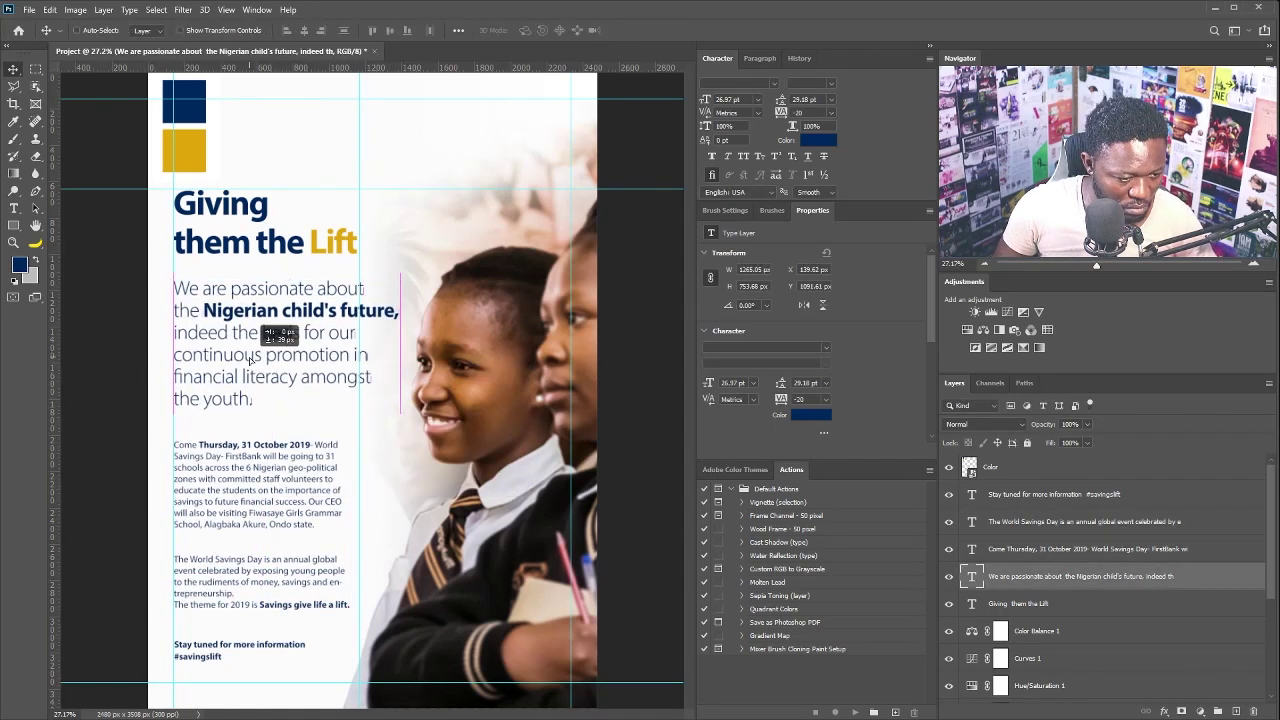
- Shift the middle vertical guide slightly left and hide the Color swatches layer
drag(351, 435, 348, 435)
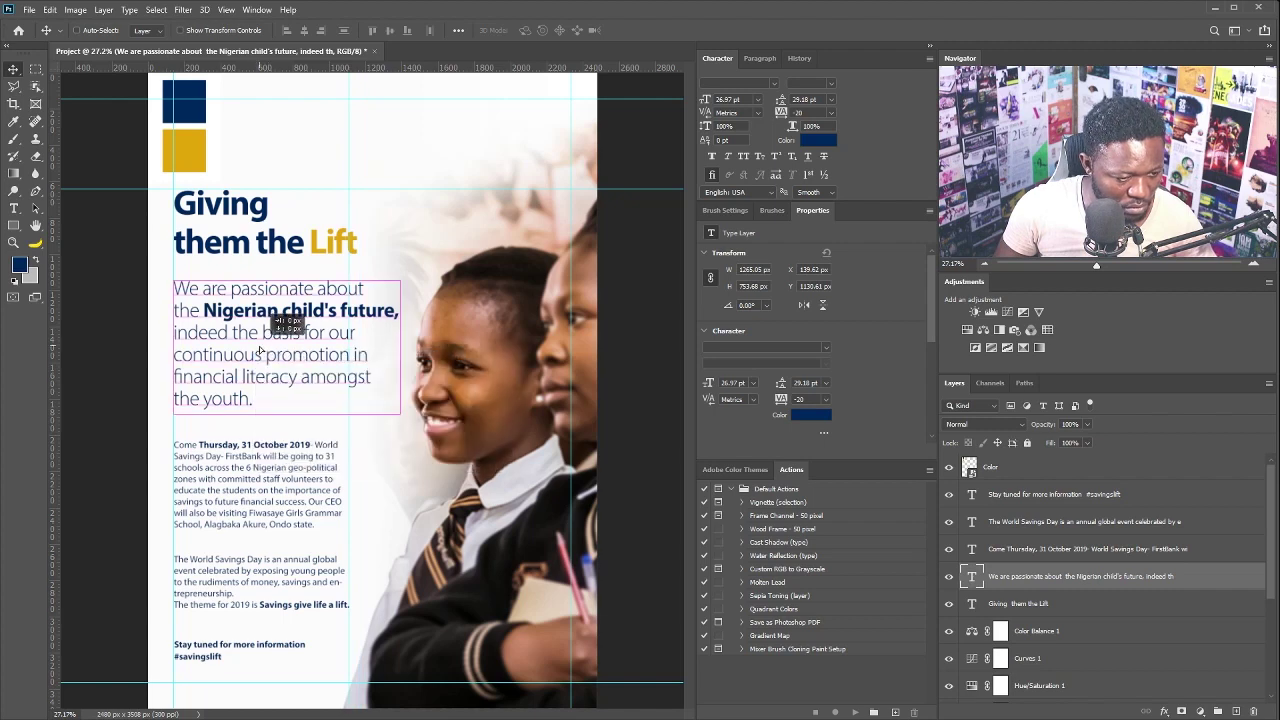
right_click(308, 508)
click(378, 518)
right_click(198, 168)
drag(302, 272, 260, 254)
click(225, 176)
key(ctrl+comma)
- Scale the headline up to 49.47 pt against the horizontal guide and set a vertical guide at the small paragraphs' right edge
right_click(290, 249)
click(316, 257)
key(ctrl+t)
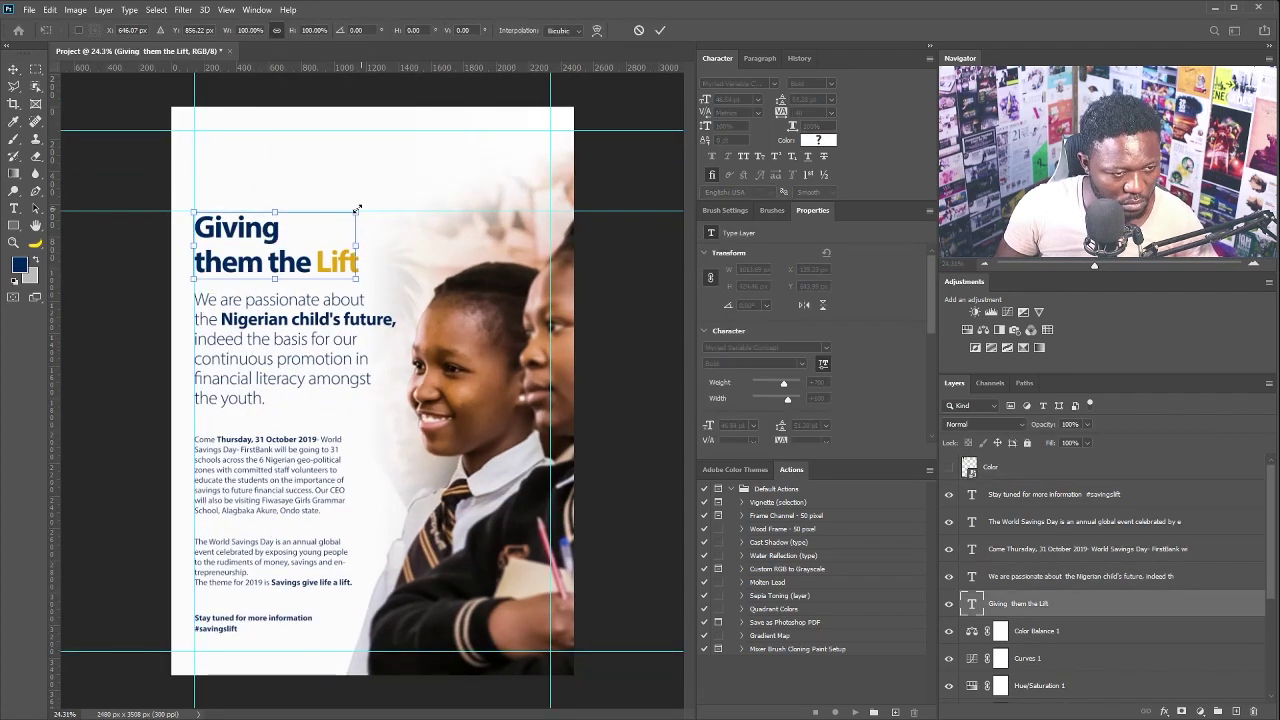
drag(358, 214, 369, 210)
key(Return)
drag(284, 264, 285, 266)
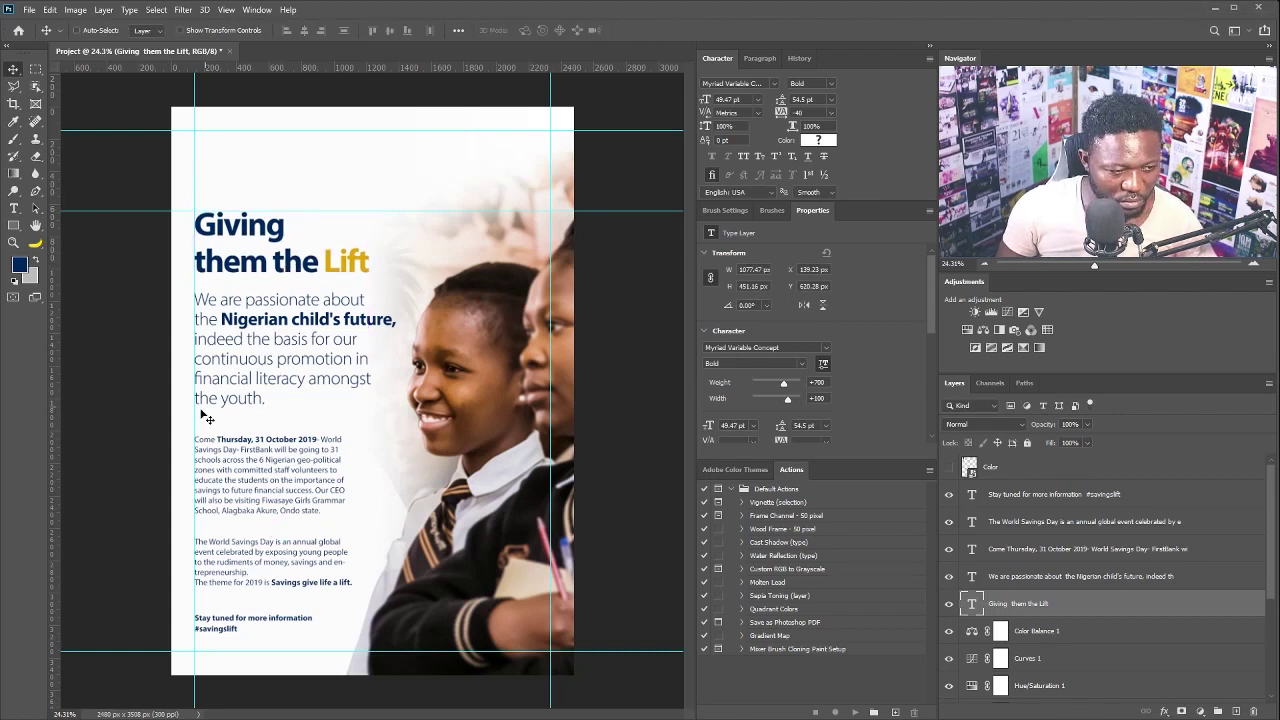
drag(353, 471, 352, 430)
right_click(322, 312)
click(348, 320)
key(ctrl+t)
drag(397, 293, 351, 320)
key(Escape)
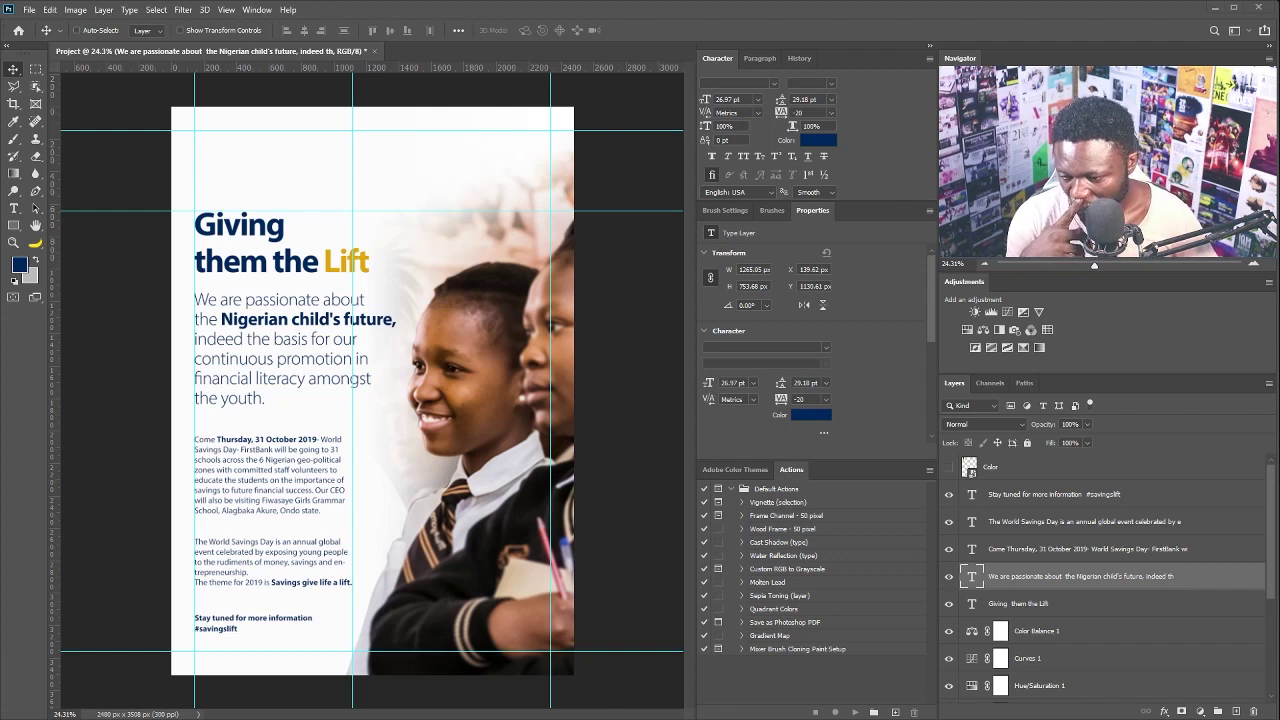
- Move the headline up slightly so that "Giving" sits against the horizontal guide
right_click(308, 258)
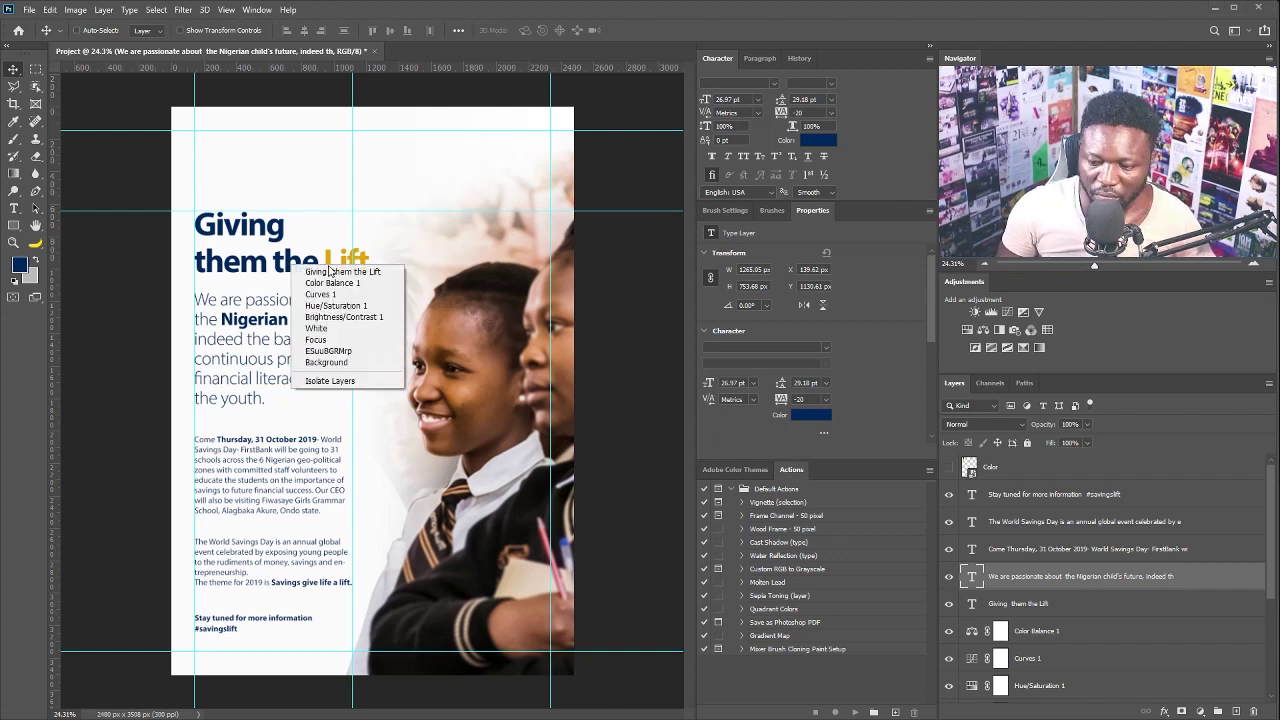
click(330, 270)
drag(273, 258, 302, 279)
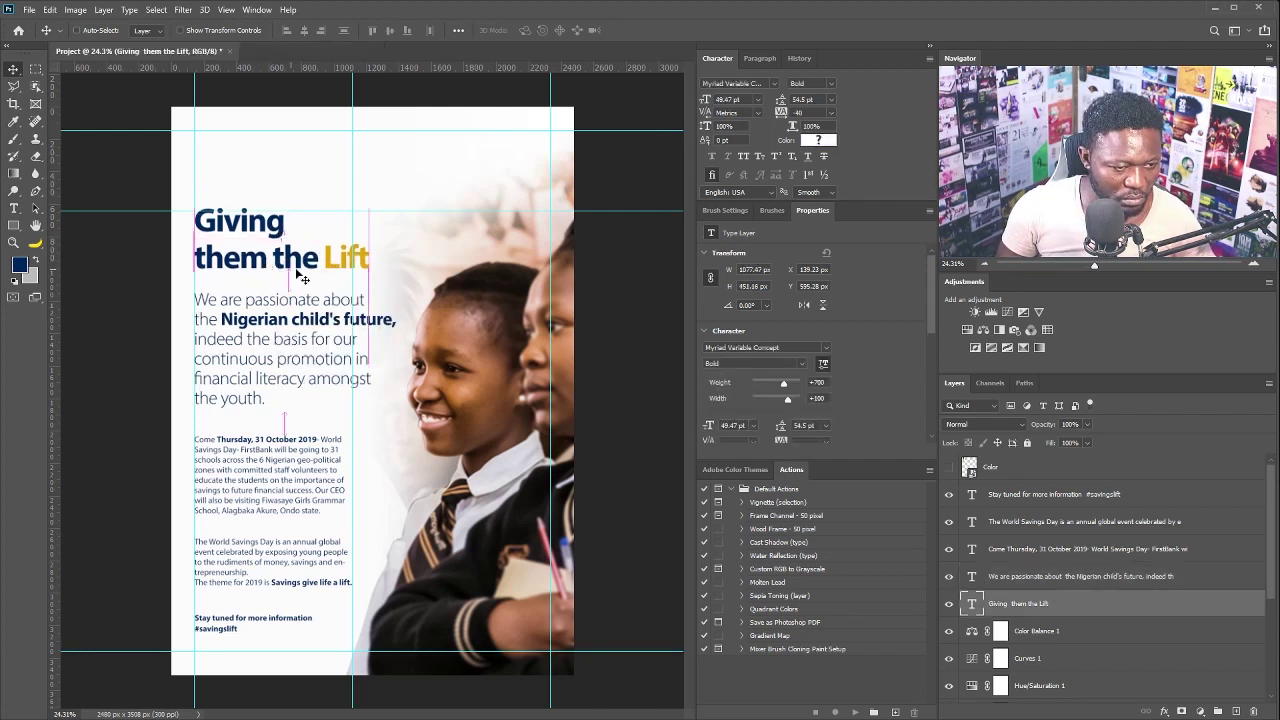
key(Up)
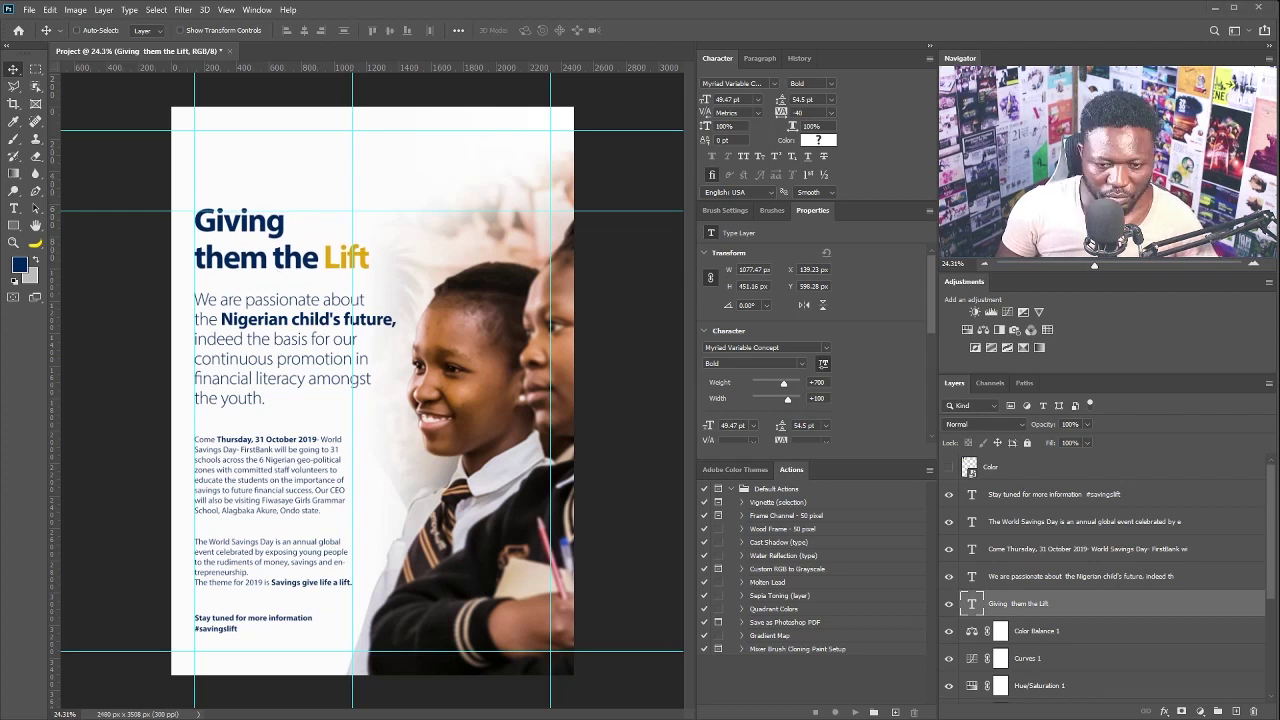
- Paste the FirstBank logo in Multiply blend mode and place it at the page's top-right margin guides
key(ctrl+v)
click(983, 424)
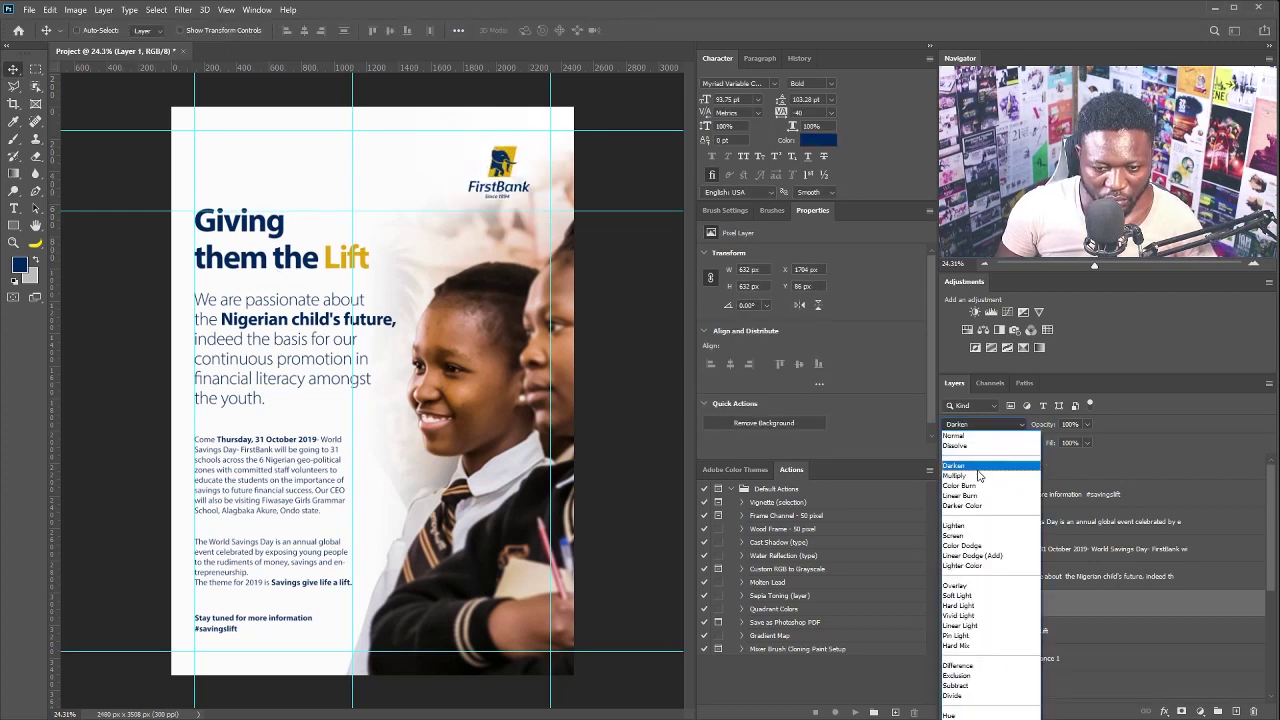
click(979, 476)
drag(509, 173, 527, 160)
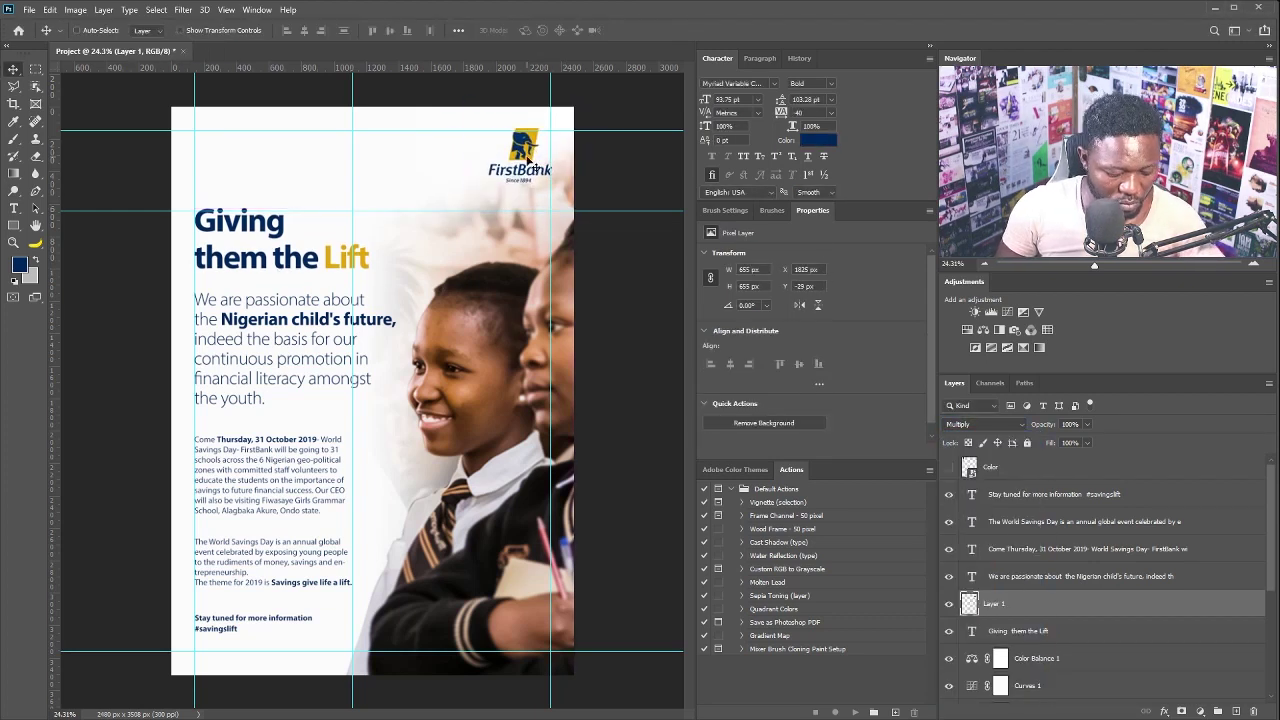
- Draw a 1988 by 79 px rectangle along the page's bottom edge and fill it with the brand gold
key(u)
drag(574, 661, 250, 675)
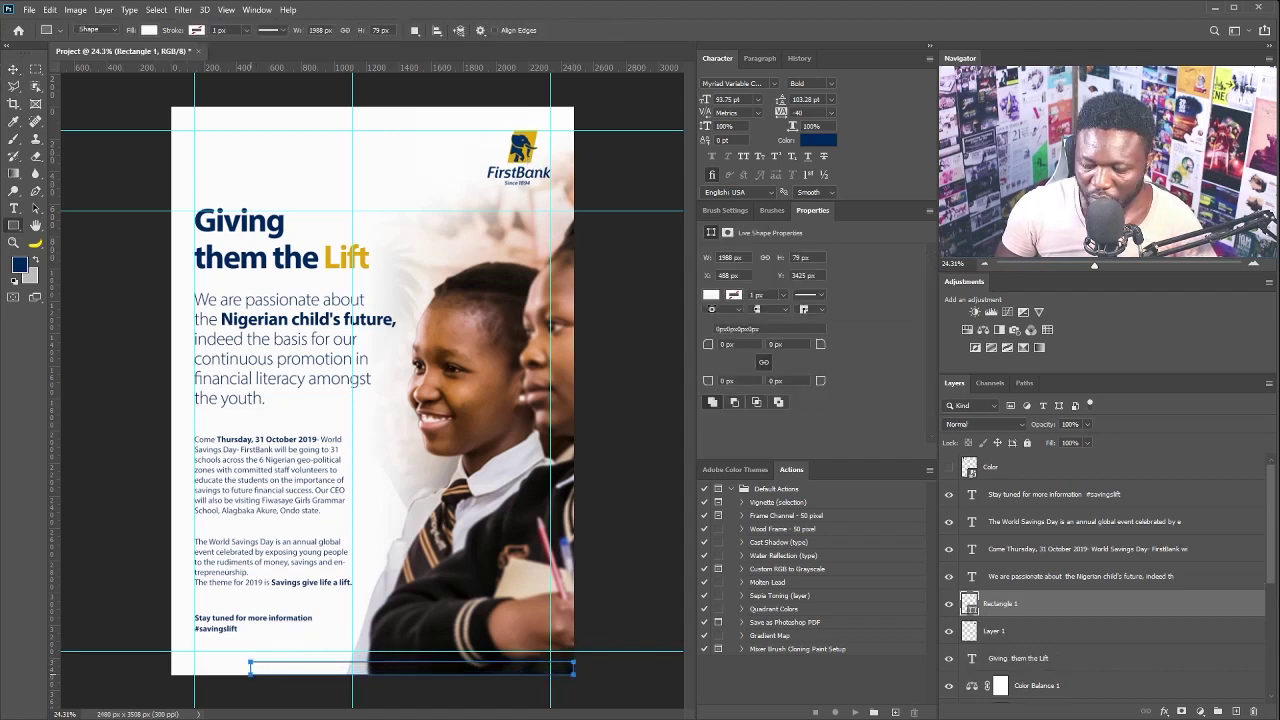
click(149, 33)
click(108, 99)
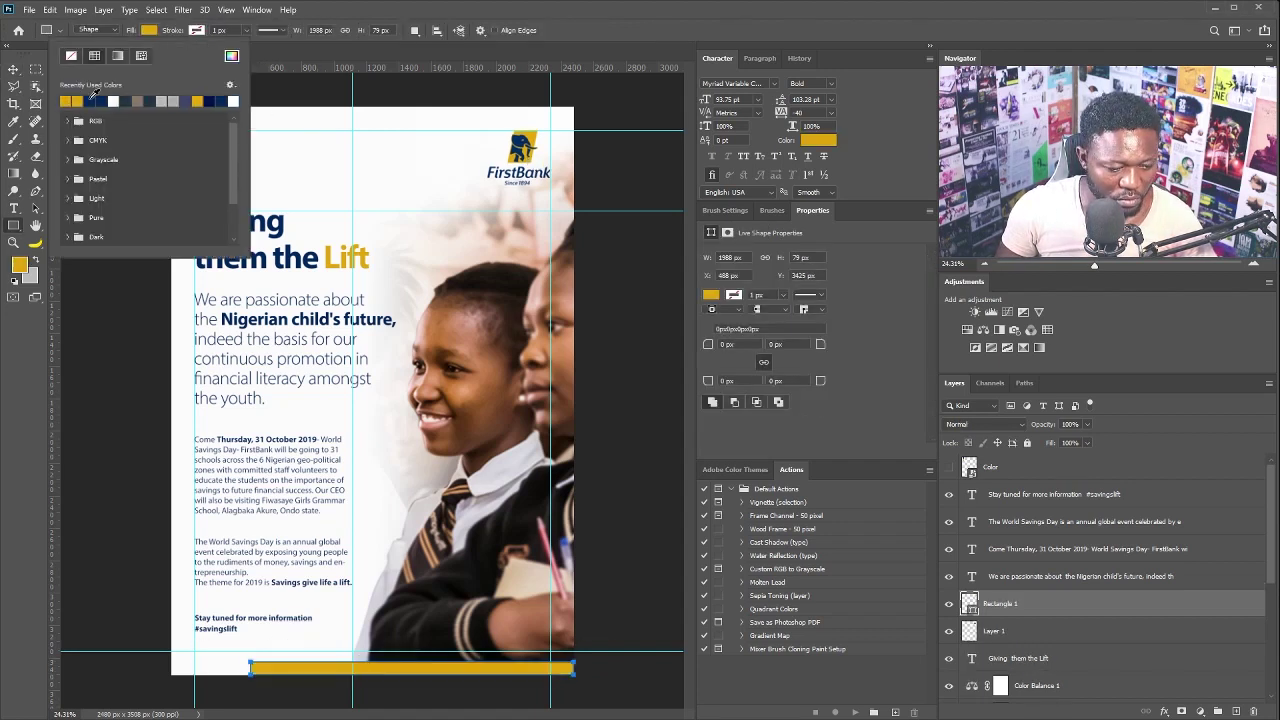
- Duplicate the gold bar, offset it along the page's bottom edge and fill the copy with navy
key(v)
mouse_move(511, 669)
mouse_down()
mouse_move(223, 678)
mouse_move(524, 688)
mouse_up()
key(ctrl+j)
click(711, 295)
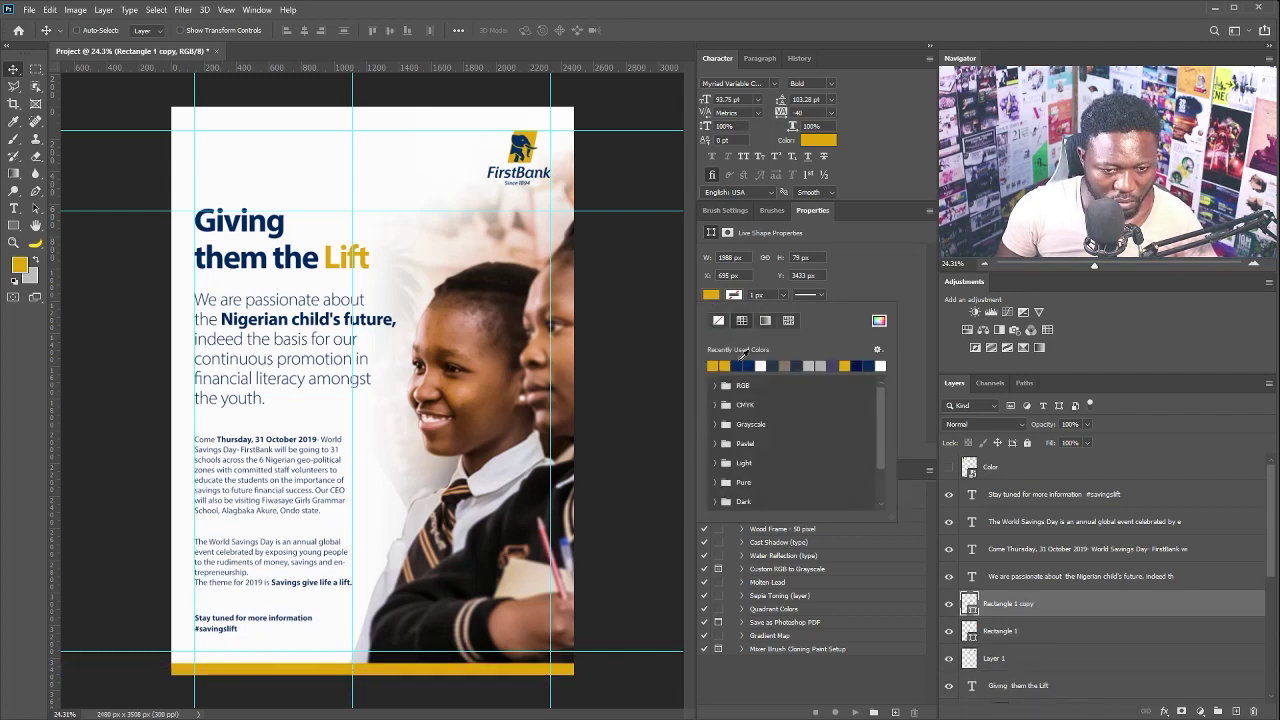
click(738, 366)
click(322, 602)
- Scale the "Stay tuned for more information" text up to 13.79 pt and move it down 36 px
ctrl+click(303, 619)
key(ctrl+t)
key(Return)
drag(266, 619, 266, 625)
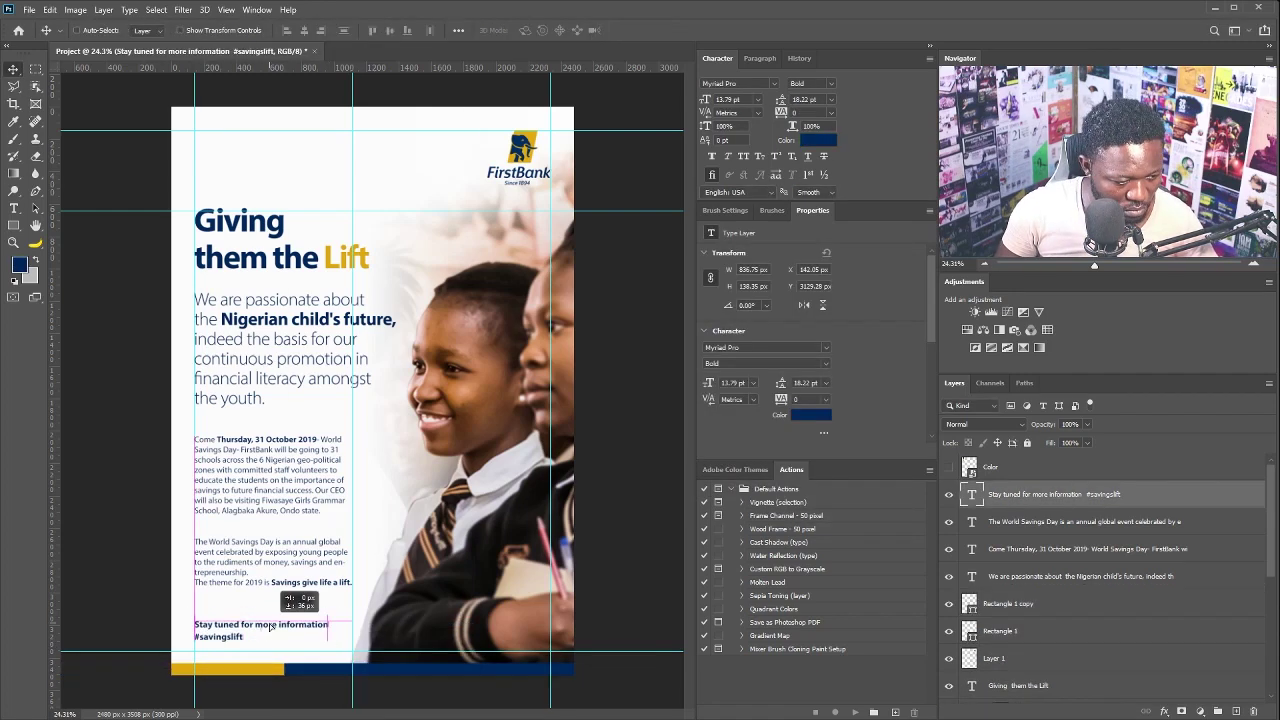
- Set the tracking of the bold words "Nigerian child's future," to -40
double_click(293, 320)
drag(221, 319, 325, 319)
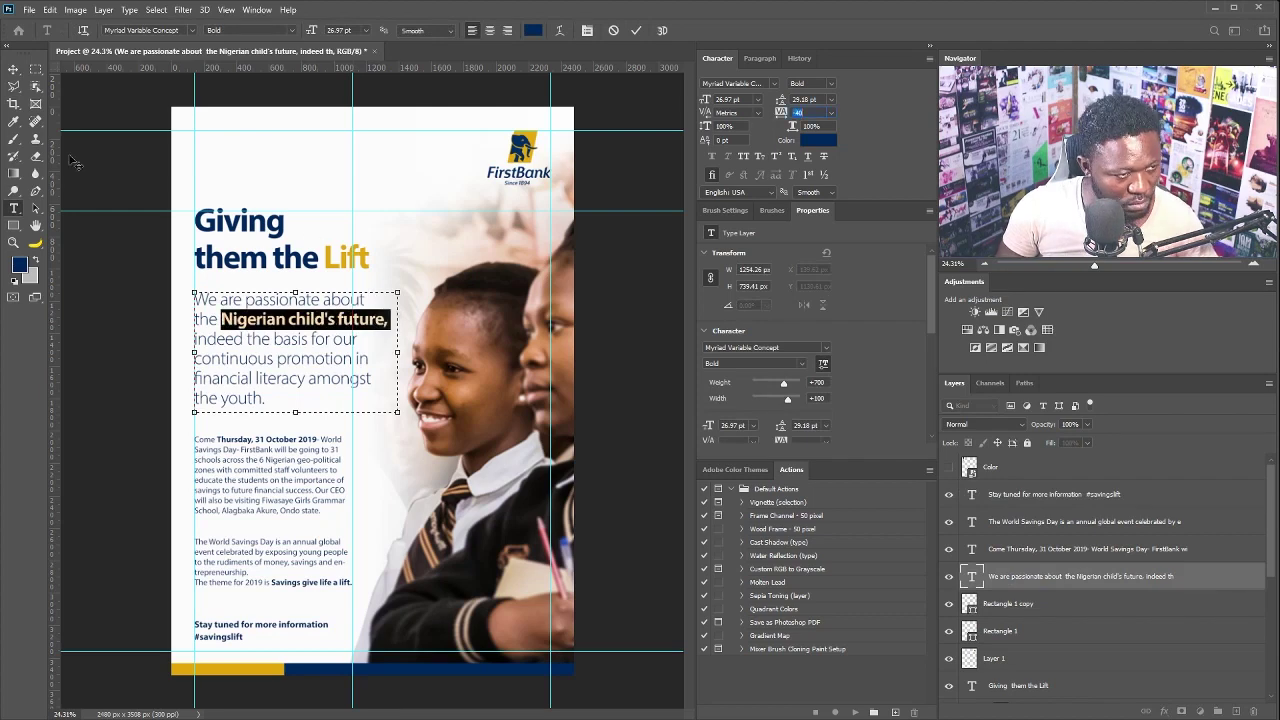
key(ctrl+Return)
key(t)
click(253, 510)
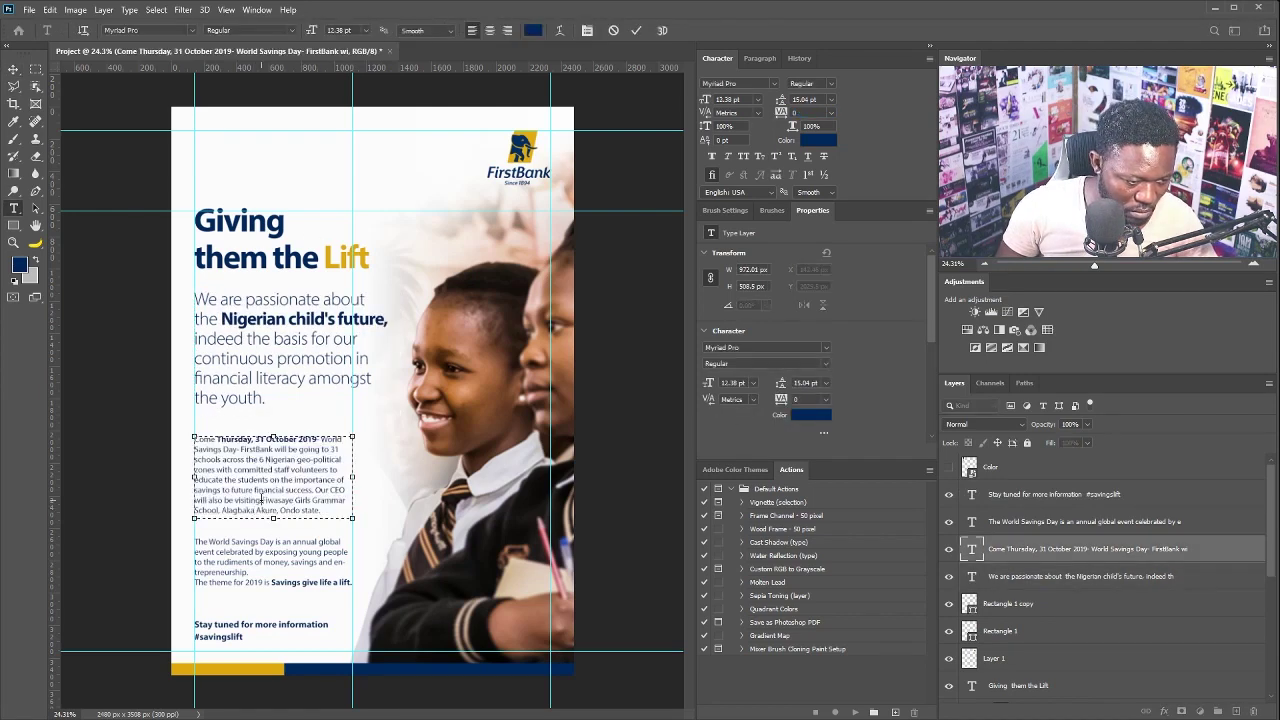
click(830, 84)
click(820, 191)
key(ctrl+Return)
key(v)
key(ctrl+z)
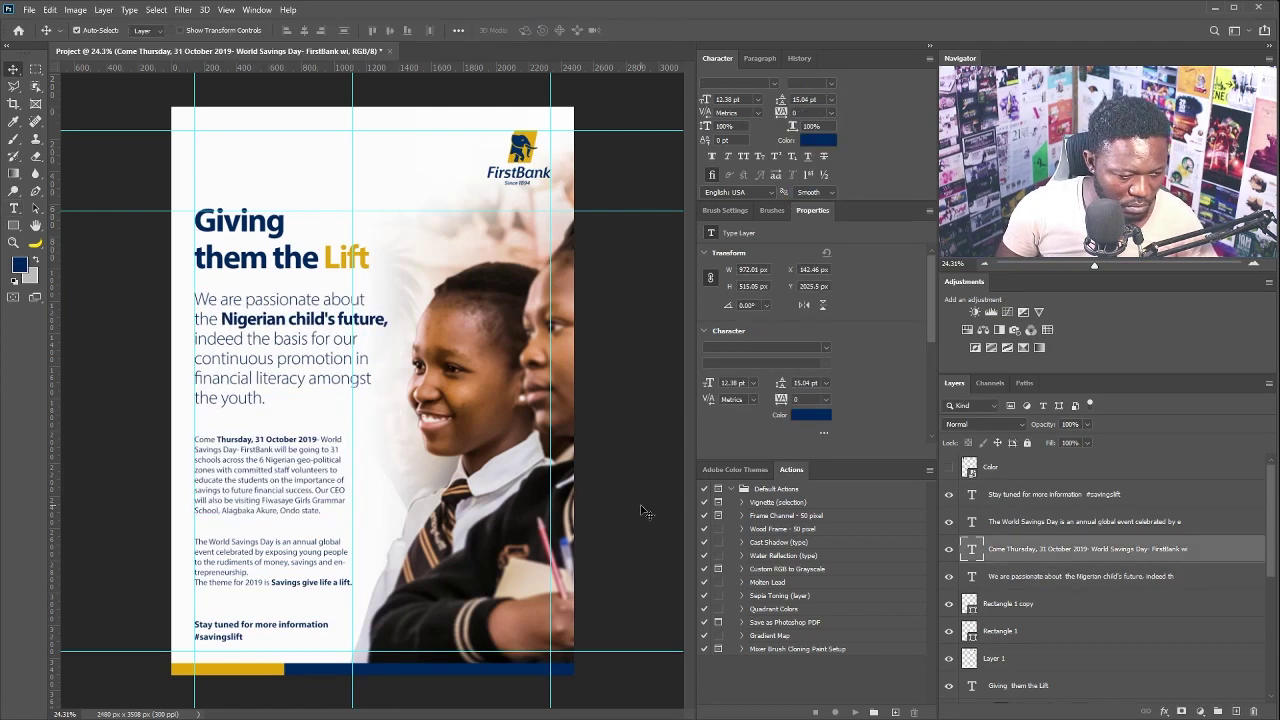
- Check the overall poster layout with the guides hidden, and show the guides again
key(ctrl+semicolon)
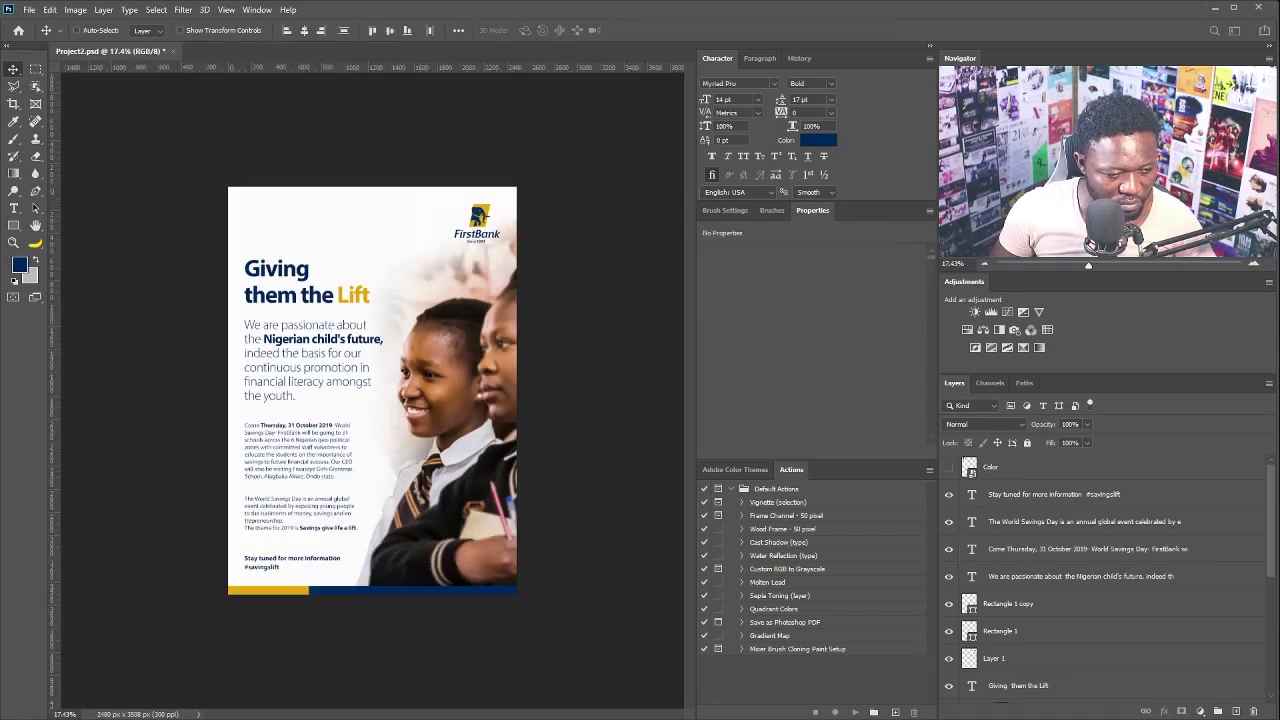
click(1080, 499)
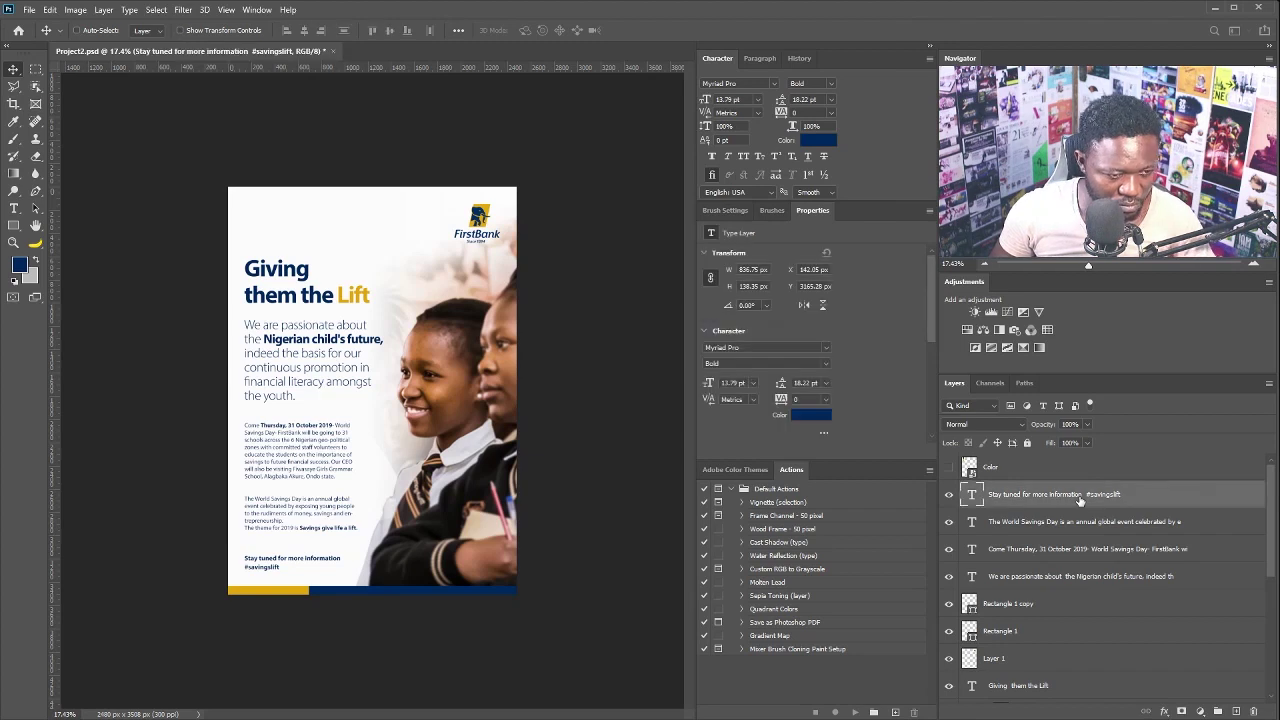
key(ctrl+semicolon)
- Scale the White, Focus and classroom photo layers together to 85.21% and reposition them toward the page's lower right
scroll(1070, 560, down, 10)
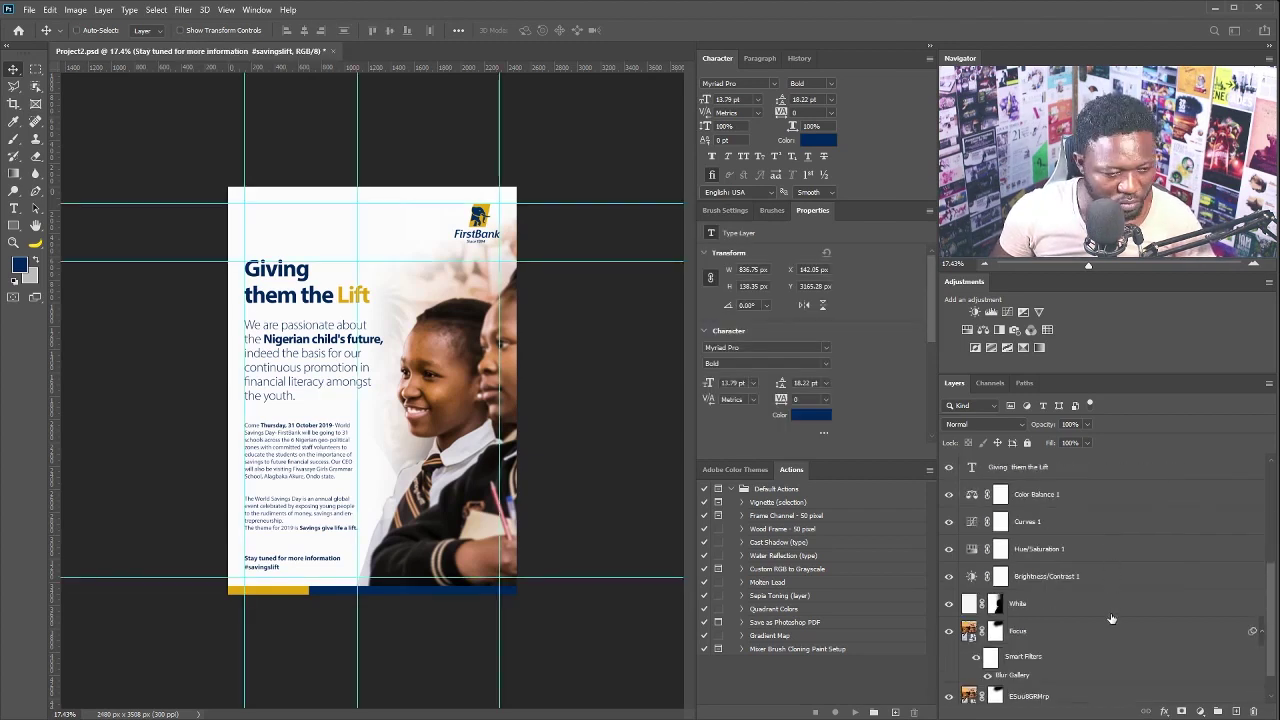
scroll(1050, 620, up, 1)
click(1044, 569)
scroll(1044, 540, up, 1)
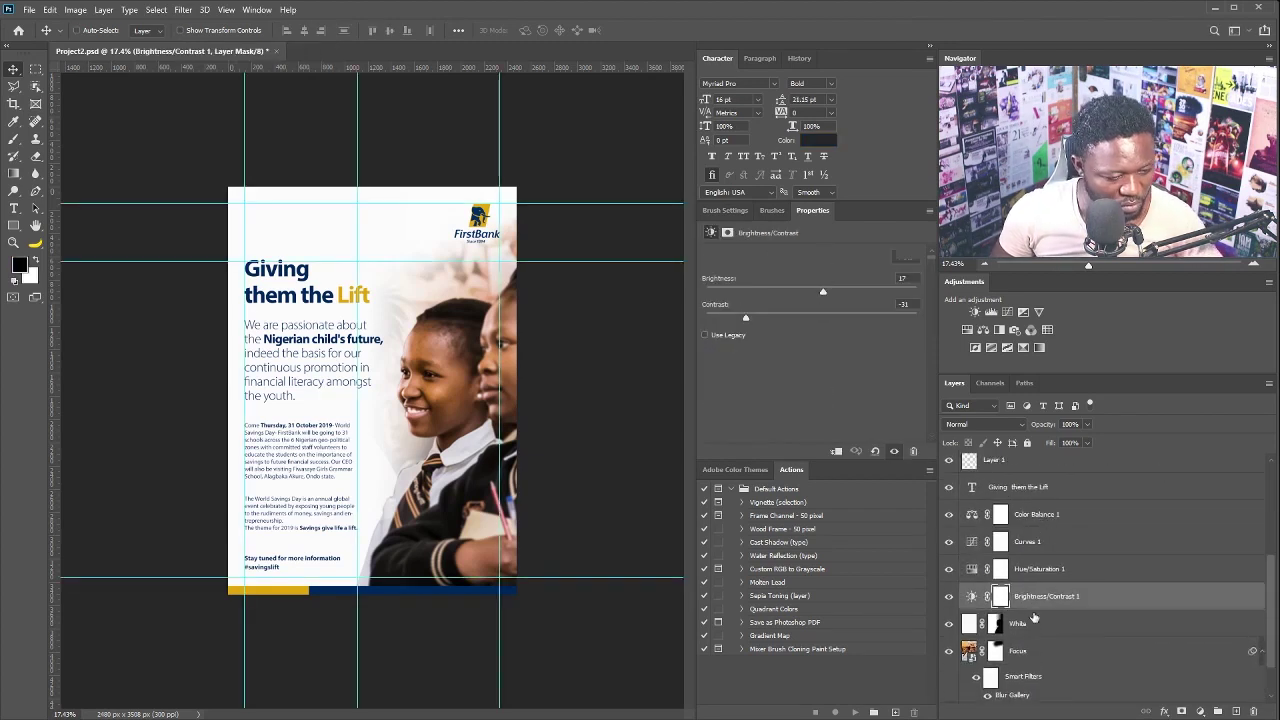
click(1034, 621)
scroll(1034, 632, down, 2)
shift+click(1030, 661)
key(ctrl+t)
click(868, 389)
drag(522, 327, 450, 327)
drag(223, 309, 260, 337)
drag(388, 442, 461, 466)
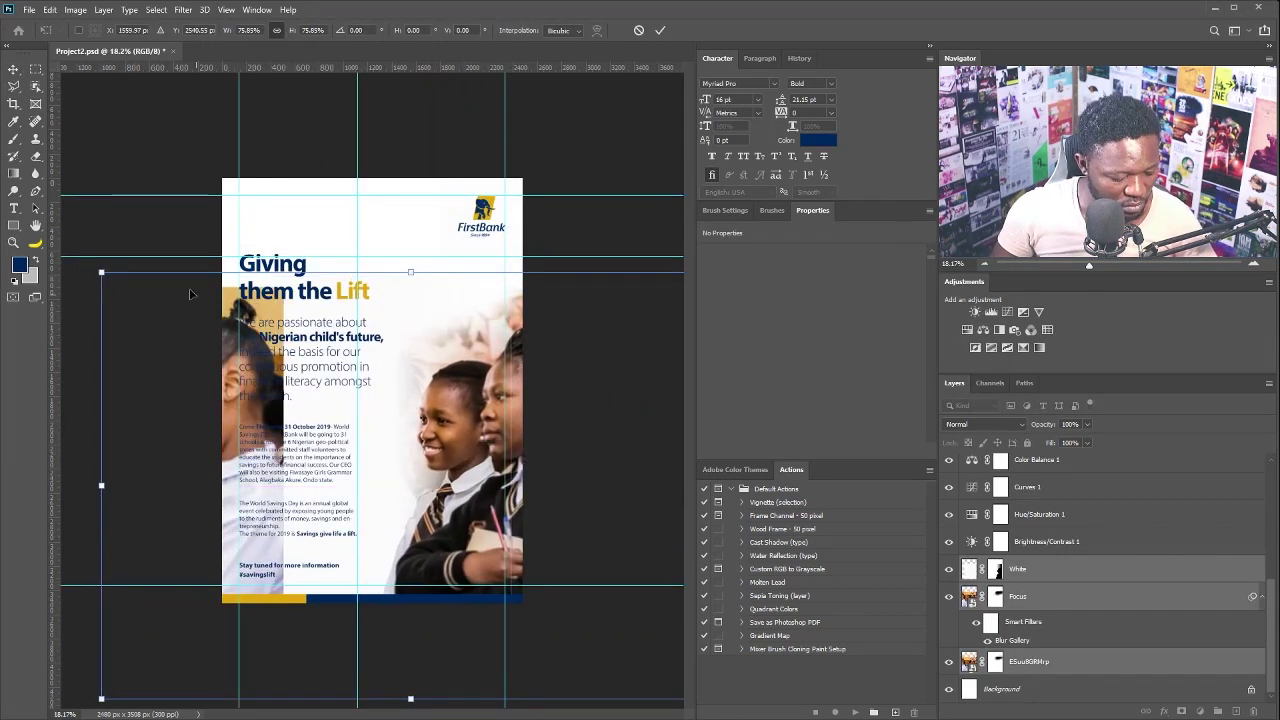
drag(101, 272, 62, 246)
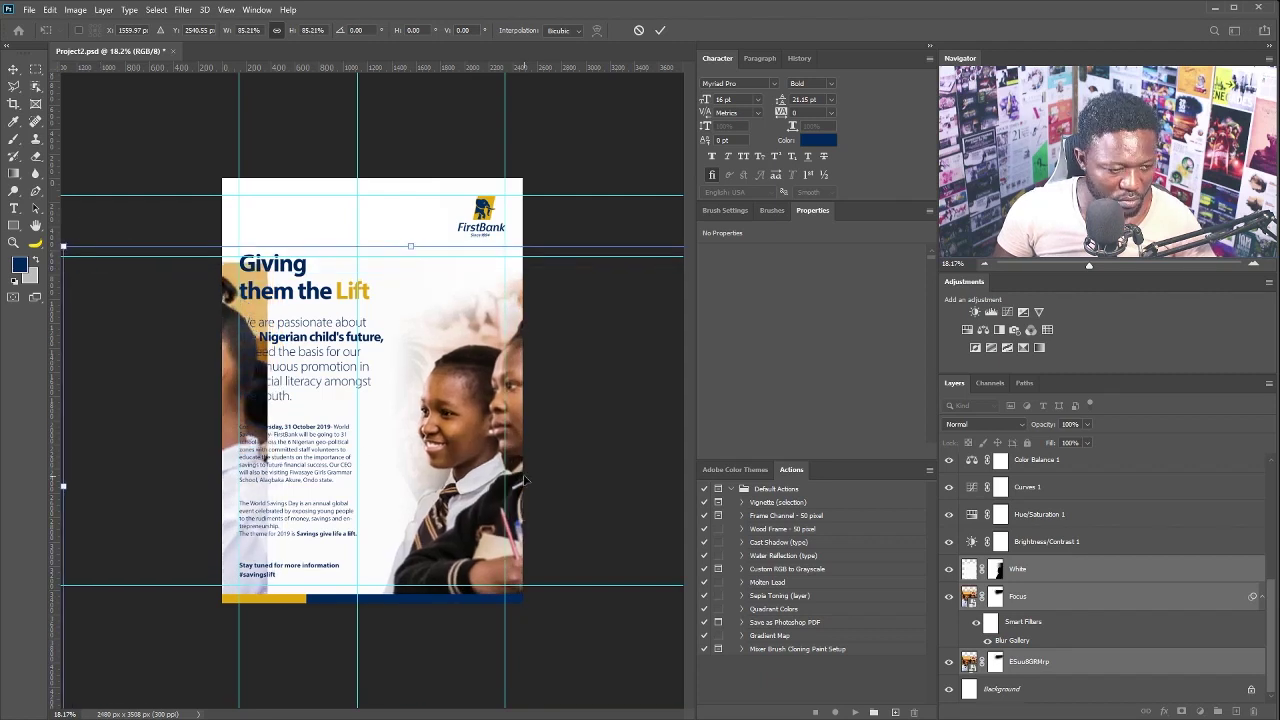
drag(524, 482, 519, 482)
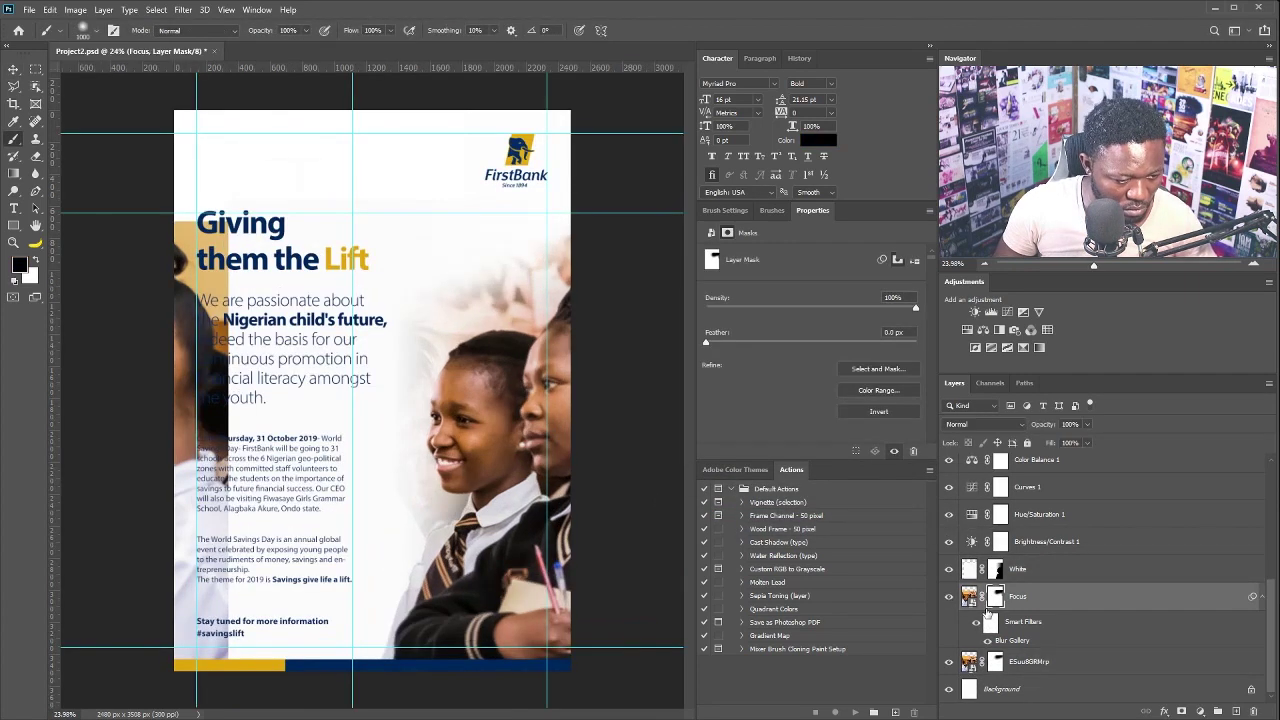
- Paint black on the classroom photo layer's mask to hide the photo behind the text along the page's left edge
click(995, 663)
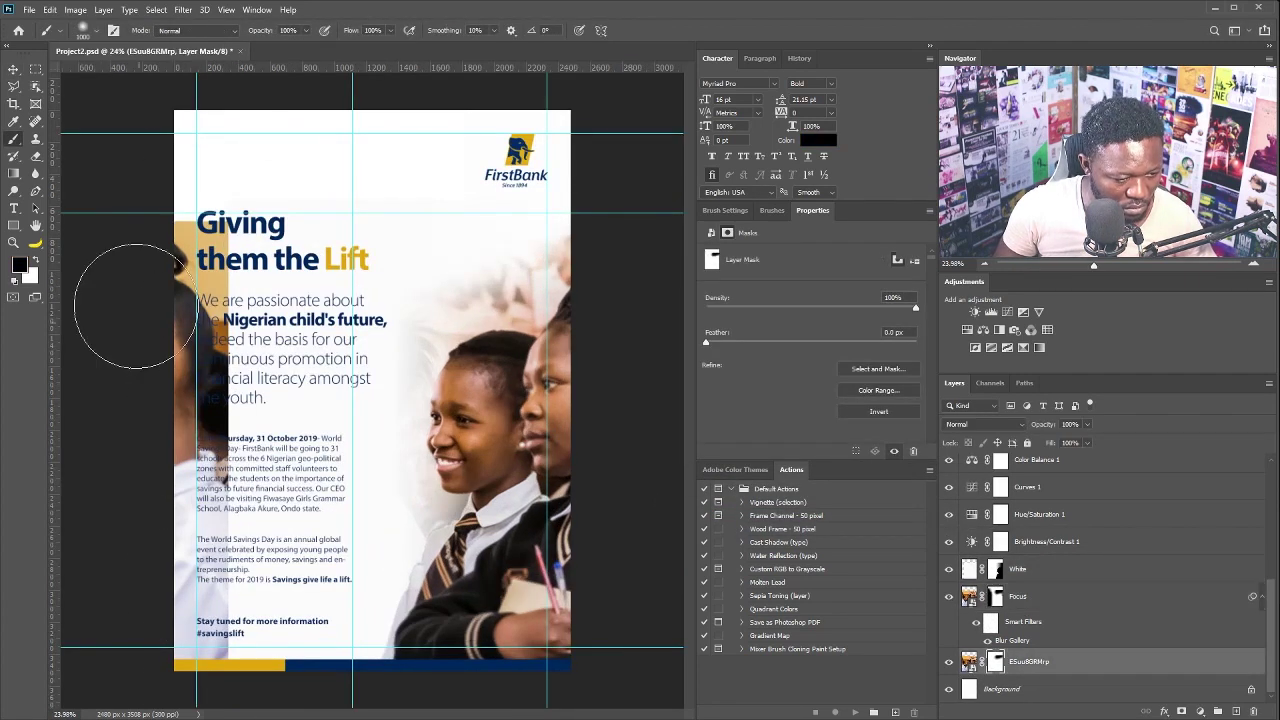
drag(129, 286, 210, 580)
click(13, 69)
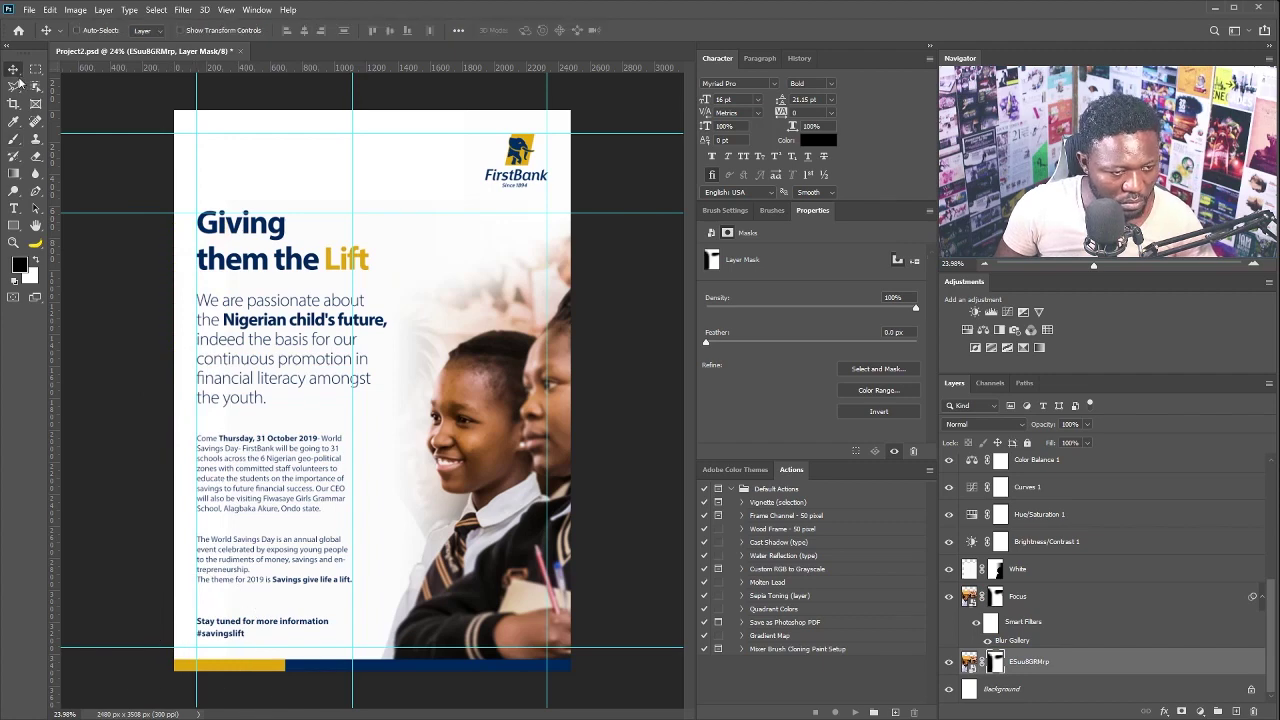
- Move the middle vertical guide to the right edge of the "Nigerian child's future," line
scroll(272, 482, up, 3)
scroll(352, 470, down, 1)
double_click(351, 468)
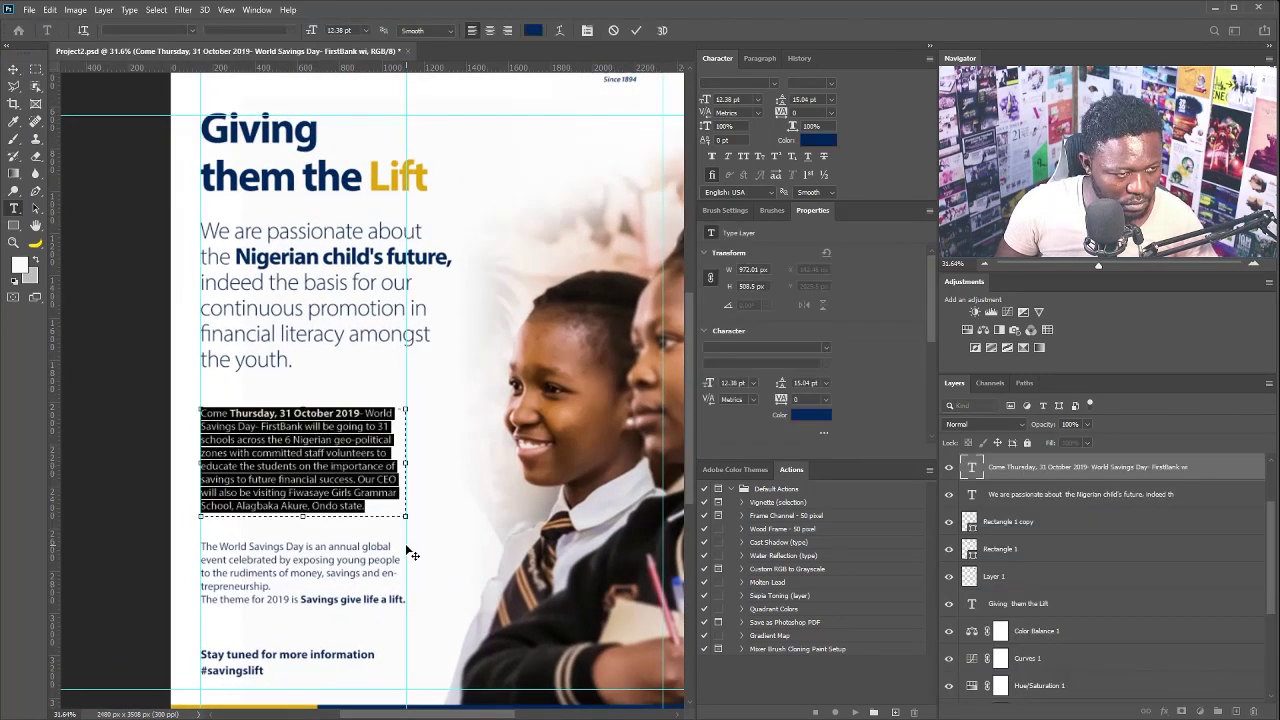
click(17, 70)
drag(450, 598, 452, 598)
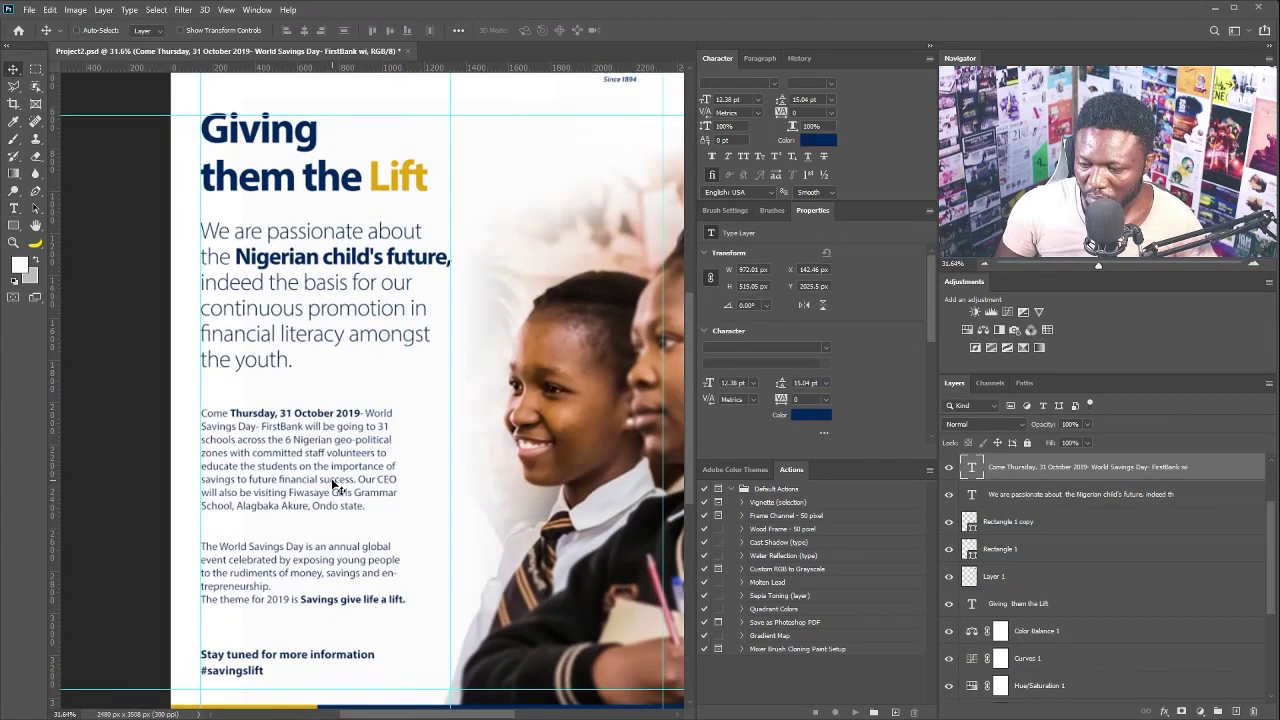
- Widen the "Come Thursday" text box to 1187.82 px at the guide and remove the line break before "educate"
double_click(337, 486)
drag(406, 467, 450, 466)
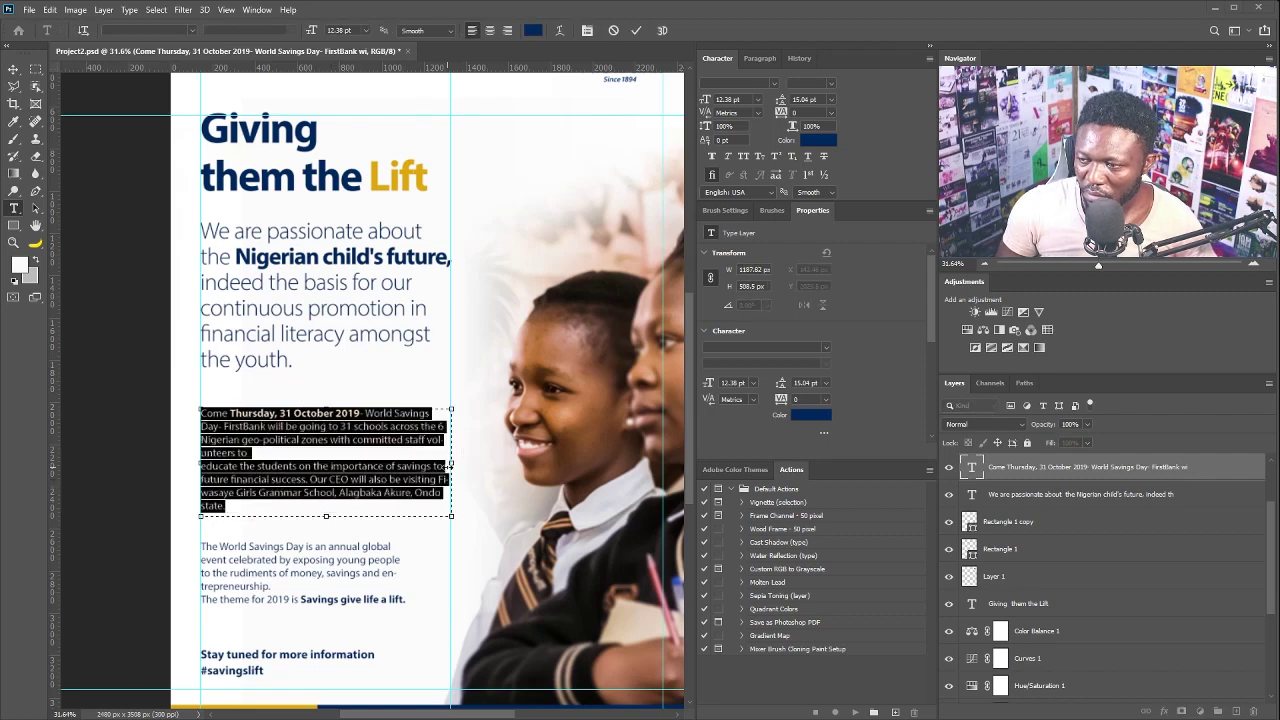
click(335, 457)
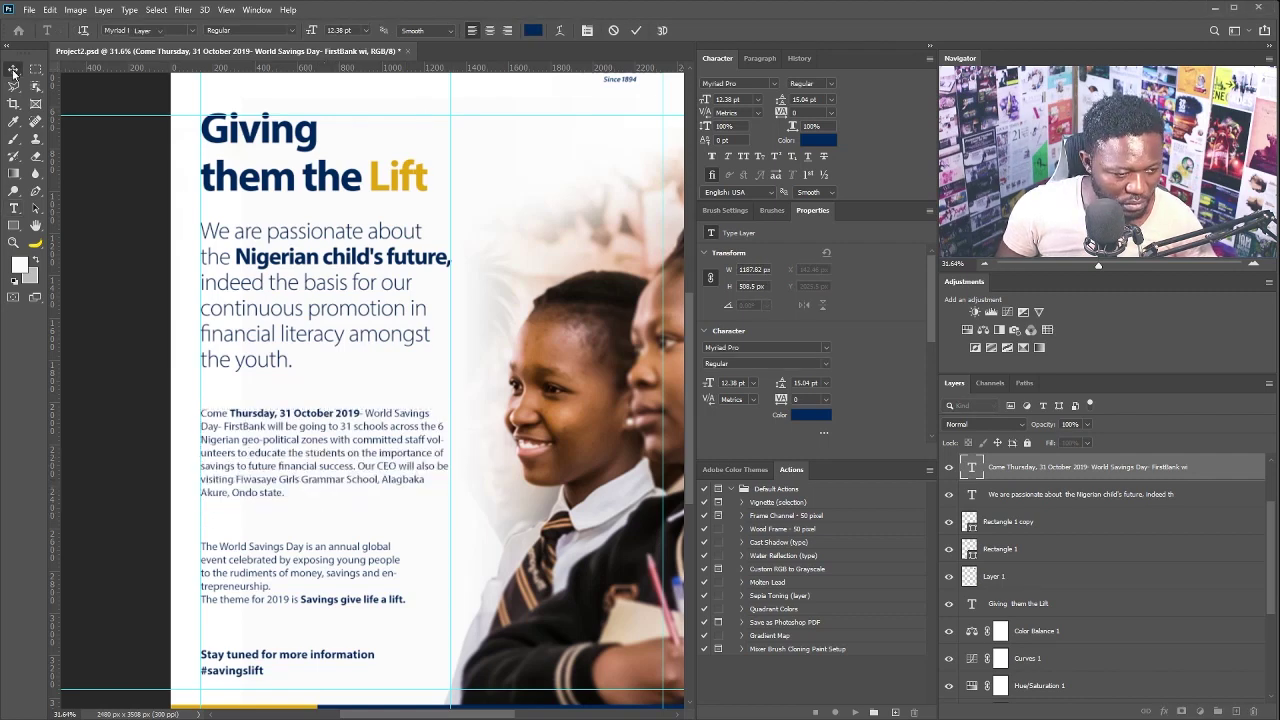
- Widen the "The World Savings Day" text box to 1188 px so it reaches the middle vertical guide
click(334, 557)
key(ctrl+a)
drag(440, 598, 451, 598)
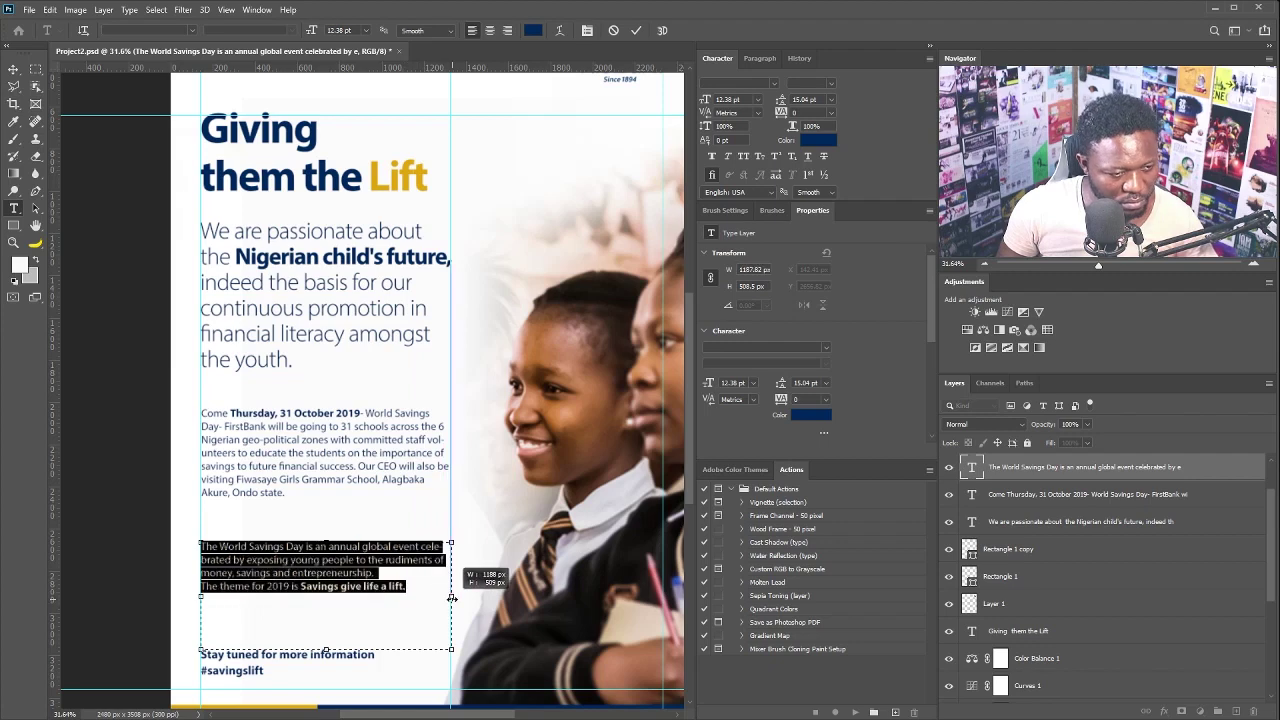
- Move the "The World Savings Day" paragraph up, closer to the "Come Thursday" paragraph
click(12, 72)
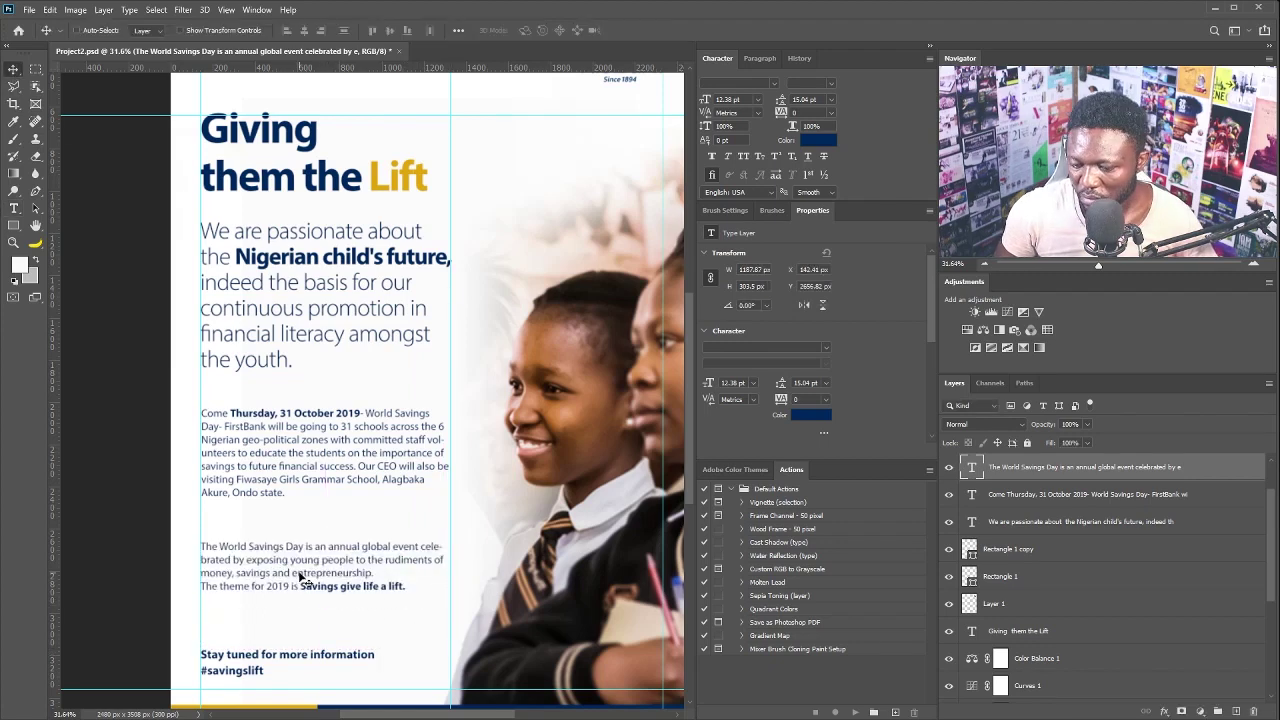
drag(300, 572, 302, 556)
- Select the headline and the three paragraphs beneath it and move them down together, closer to the "Stay tuned for more information" lines
scroll(1052, 549, up, 2)
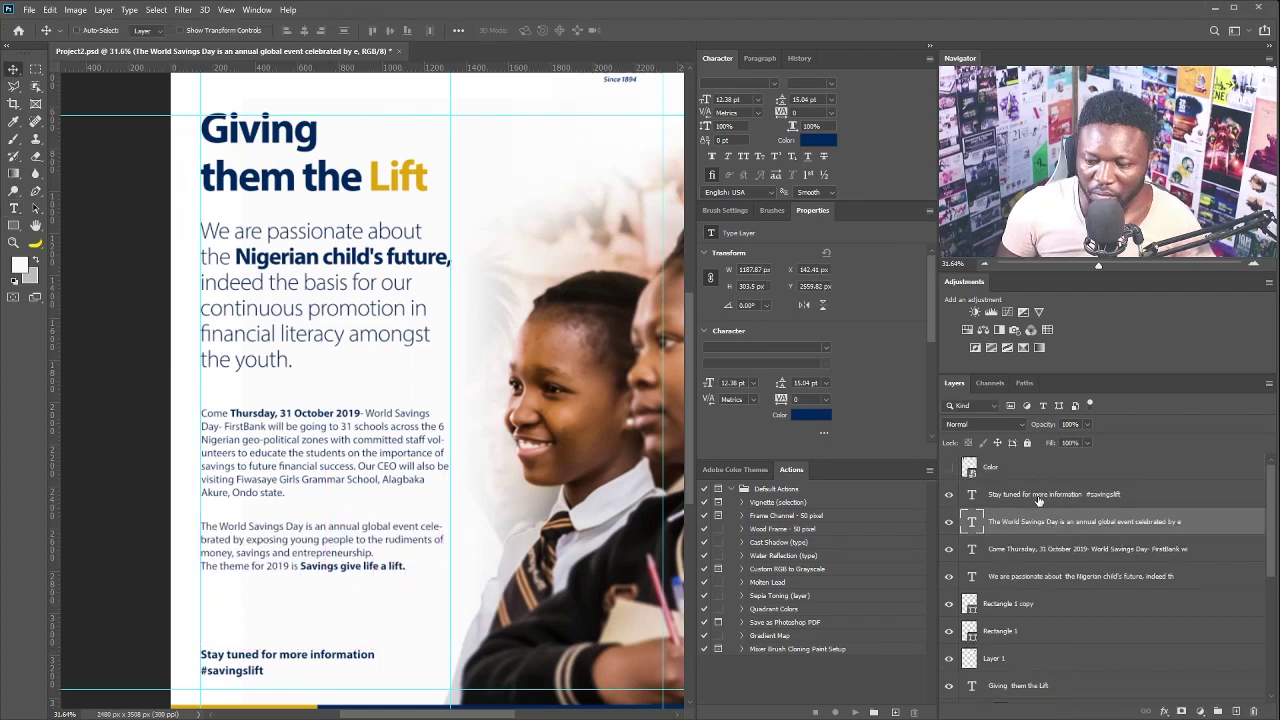
shift+click(1032, 576)
scroll(1050, 560, down, 1)
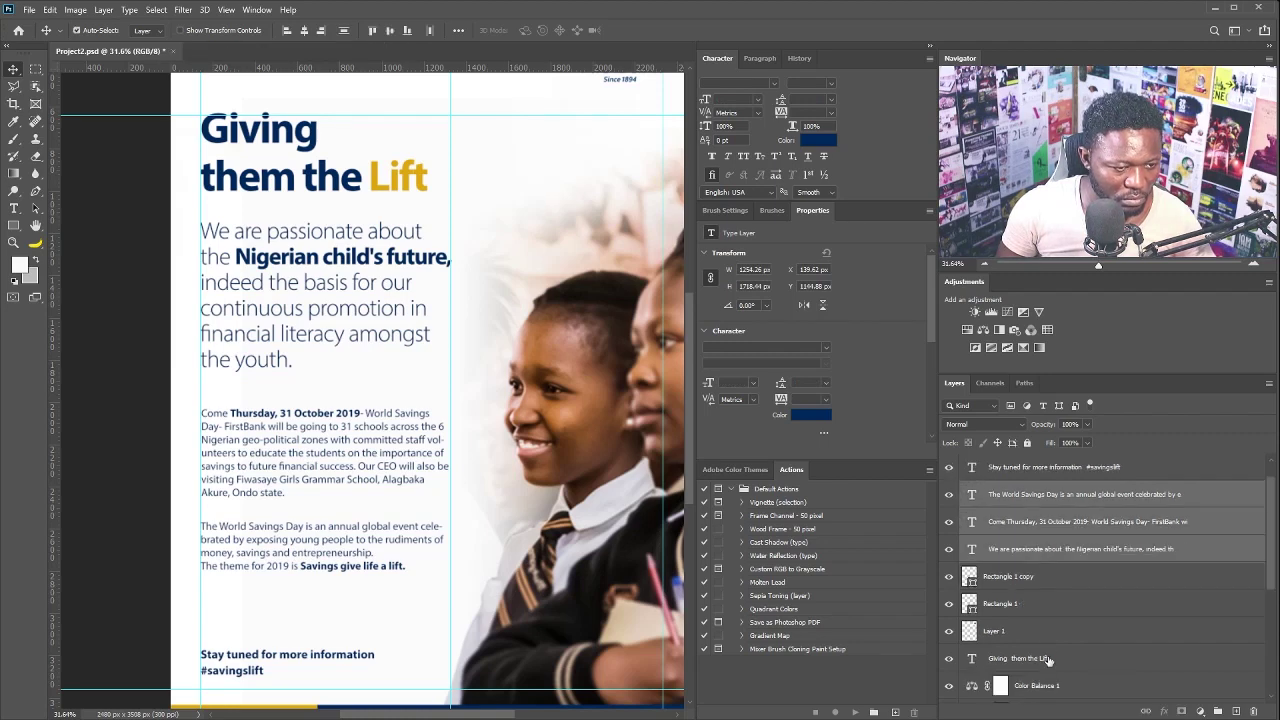
ctrl+click(1046, 660)
drag(348, 365, 348, 404)
drag(402, 237, 384, 254)
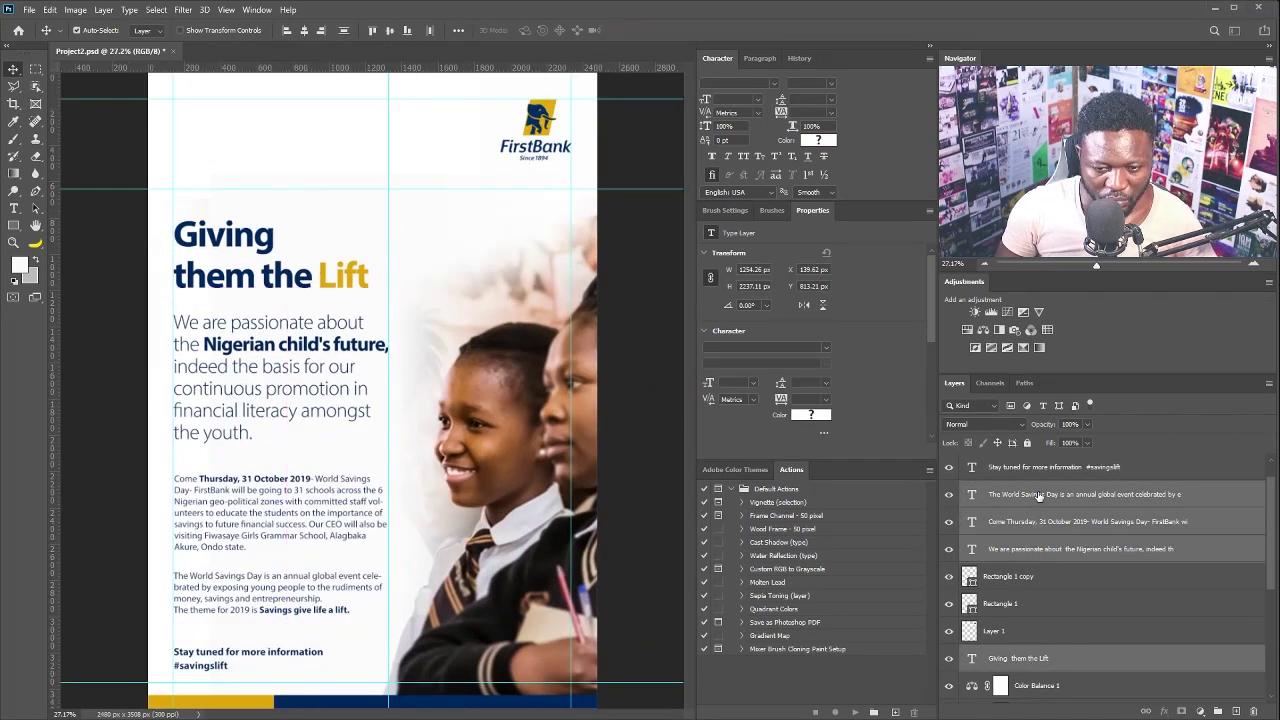
- Move only the "Giving them the Lift" headline slightly down, closer to the "We are passionate about" paragraph, and hide the guides
ctrl+click(1040, 521)
ctrl+click(1040, 494)
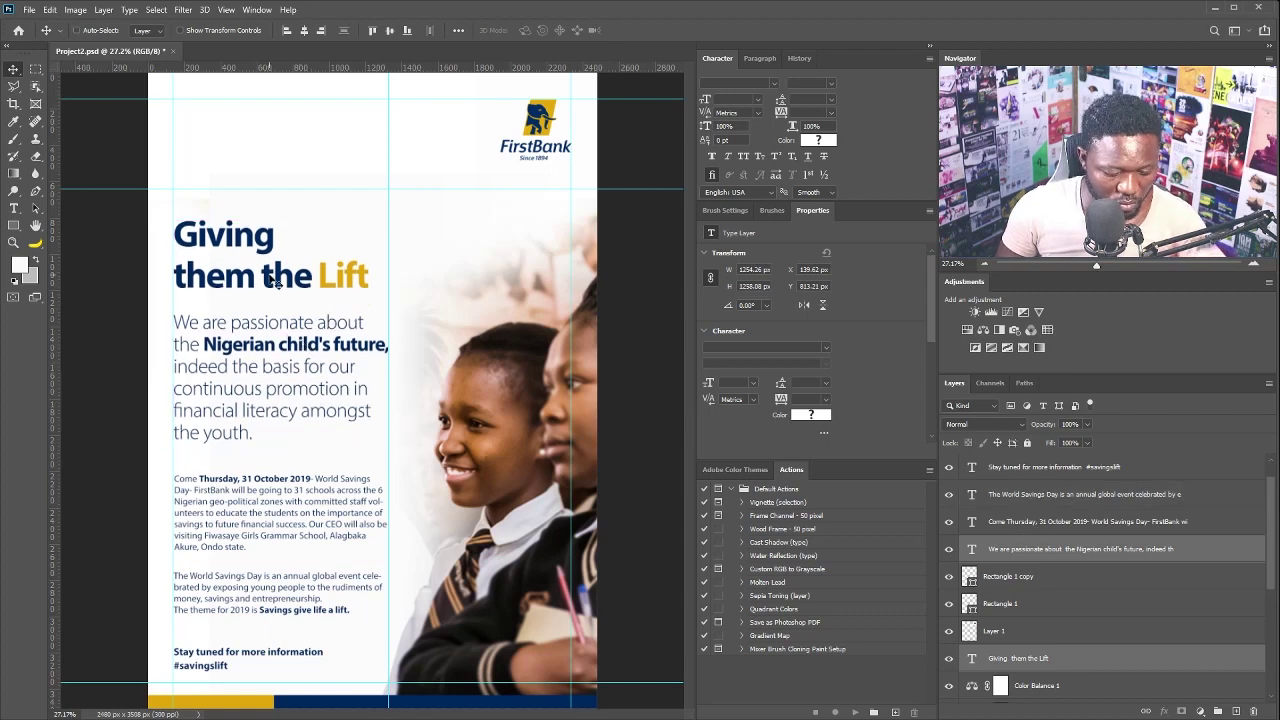
drag(276, 283, 268, 286)
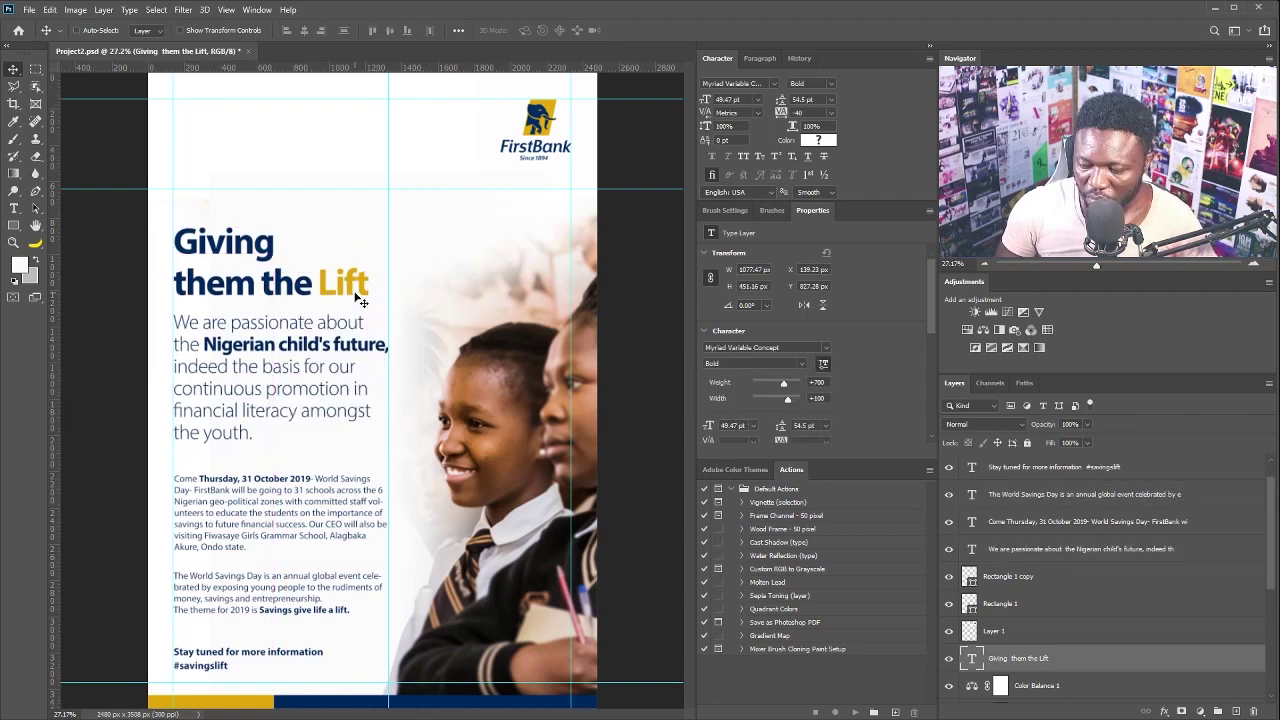
key(ctrl+semicolon)
drag(374, 421, 368, 431)
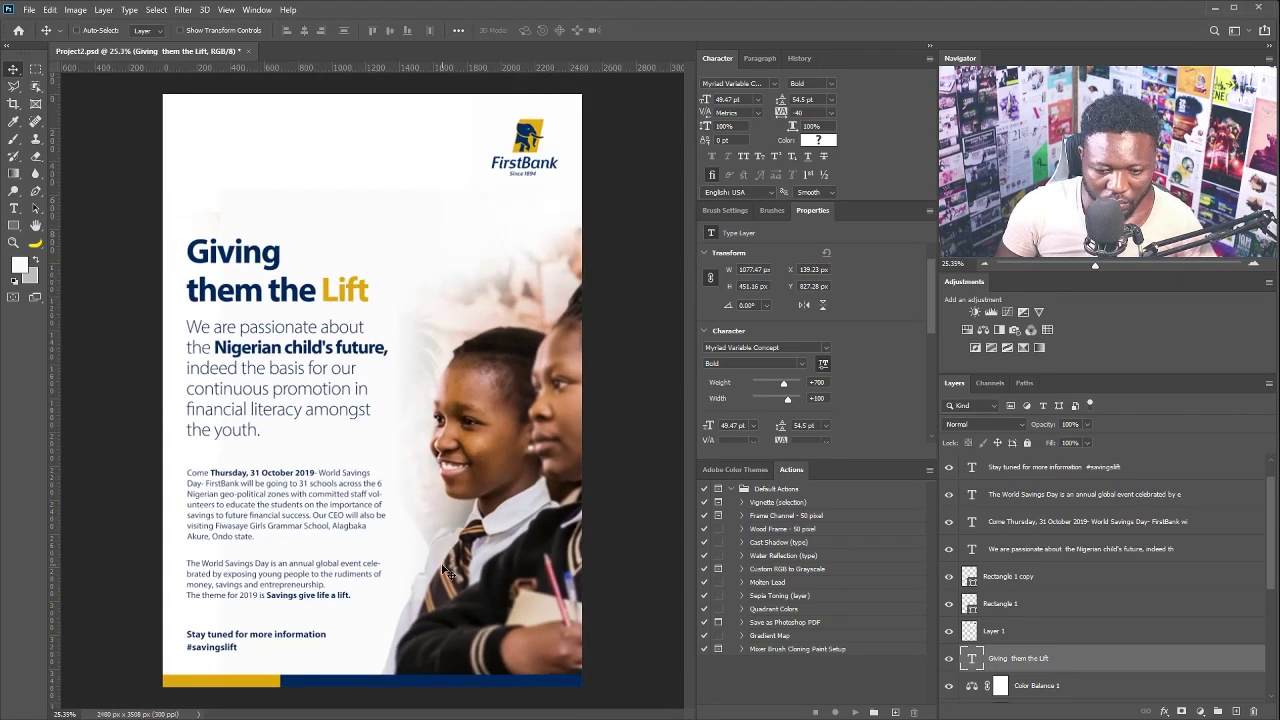
- Push the hyphenated words "celebrated" in the "The World Savings Day" paragraph and "volunteers" in the "Come Thursday" paragraph whole onto the following lines
double_click(368, 568)
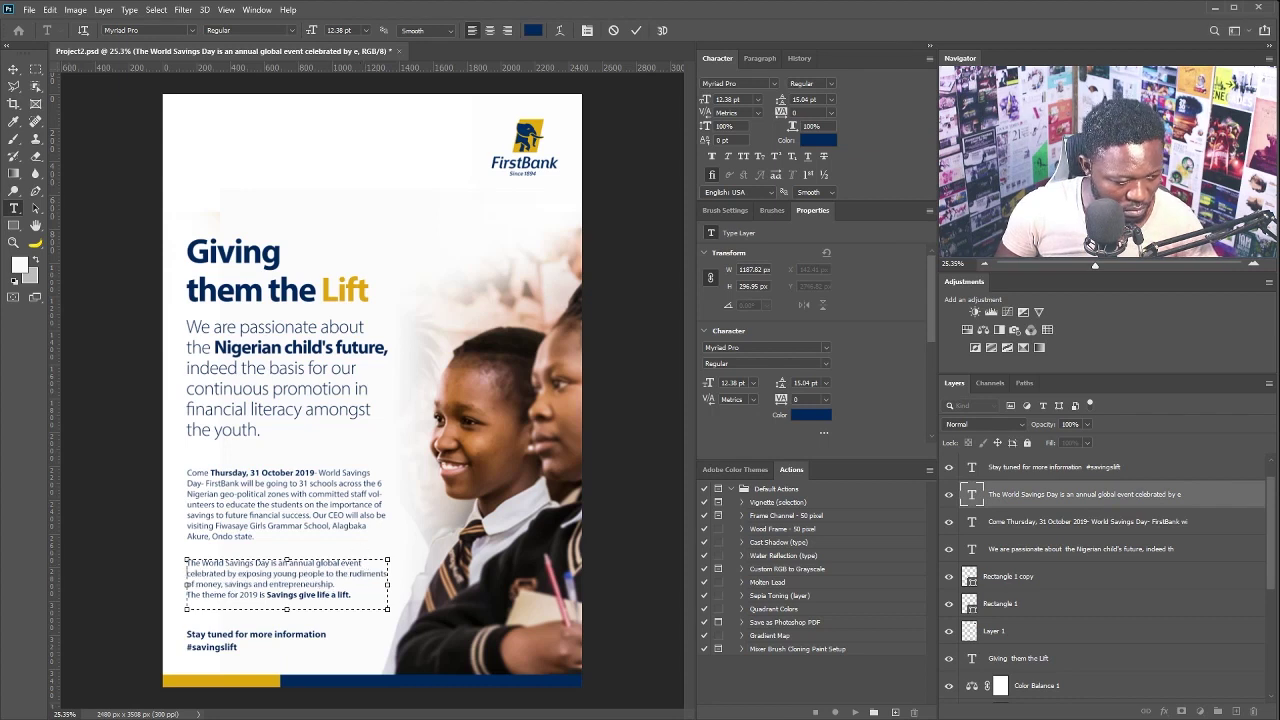
ctrl+click(365, 497)
text(.)
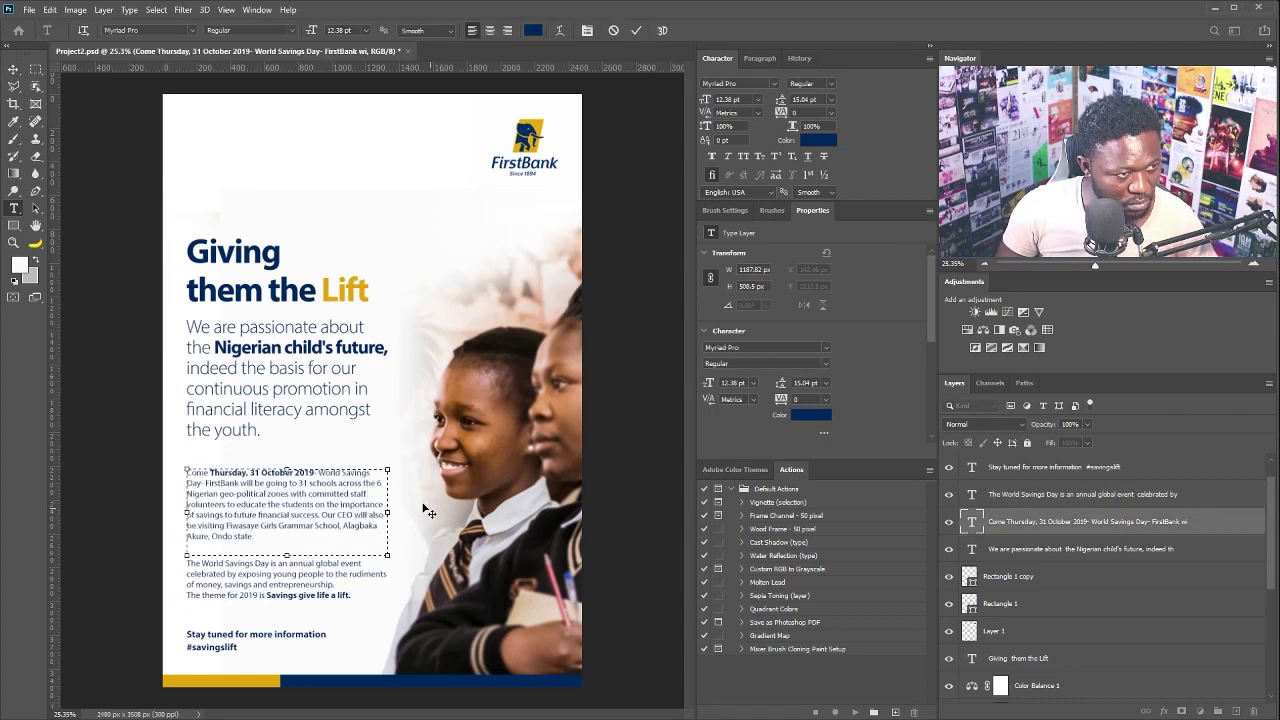
click(13, 70)
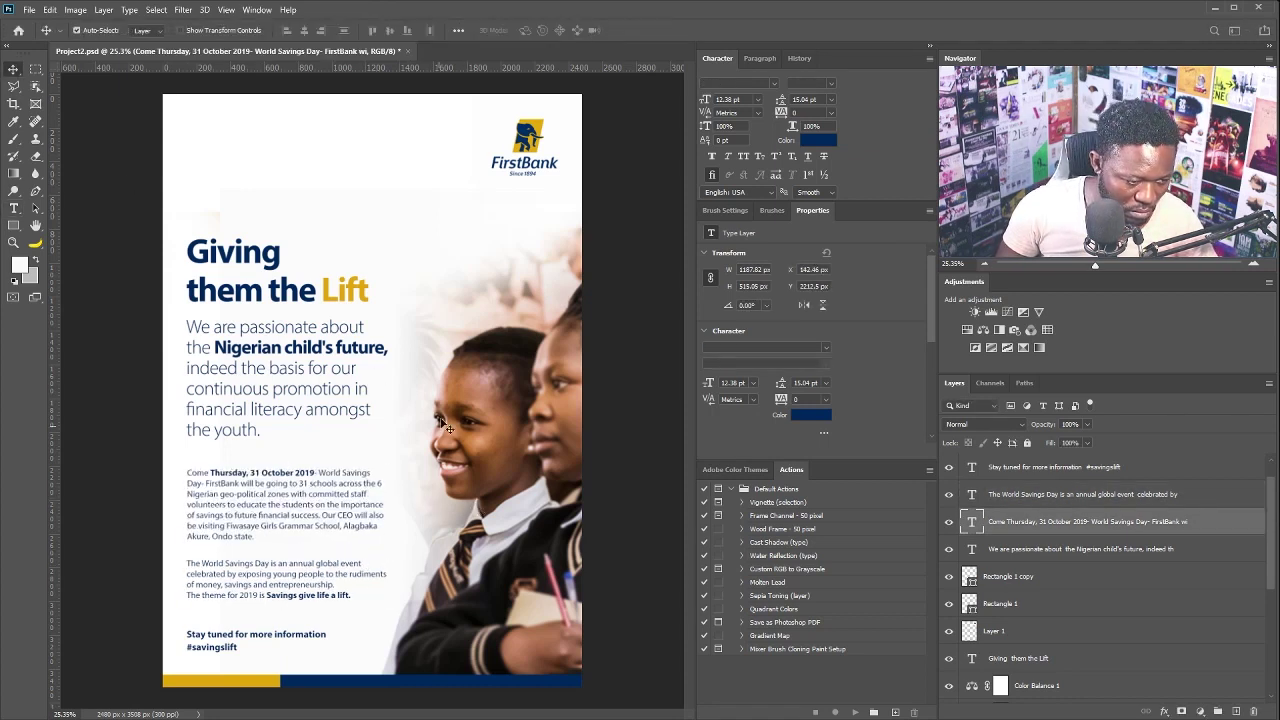
scroll(447, 428, down, 1)
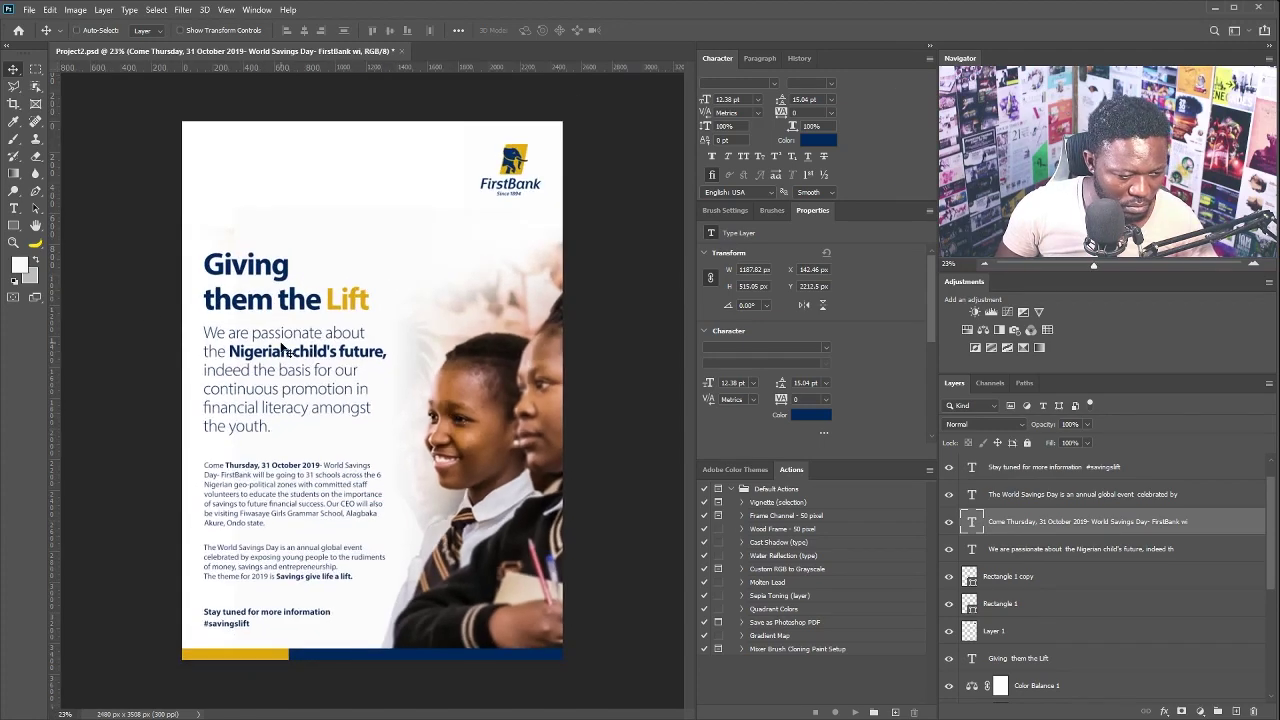